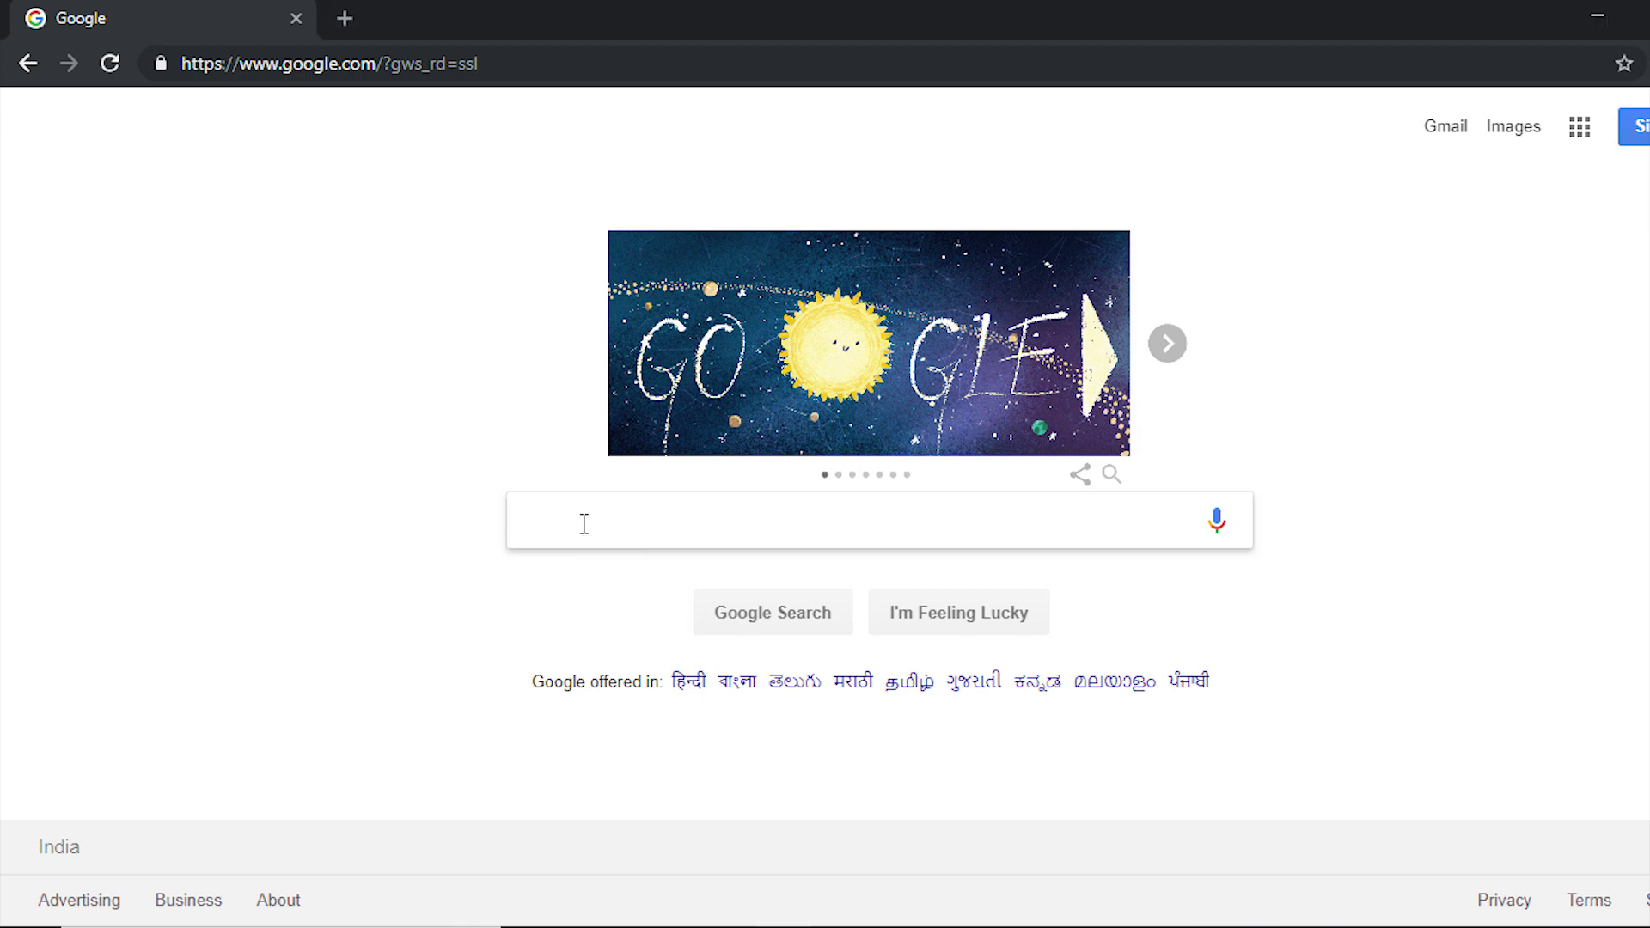
# - Search Google for "nevon projects" and open the nevonprojects.com home page
pyautogui.write('e')
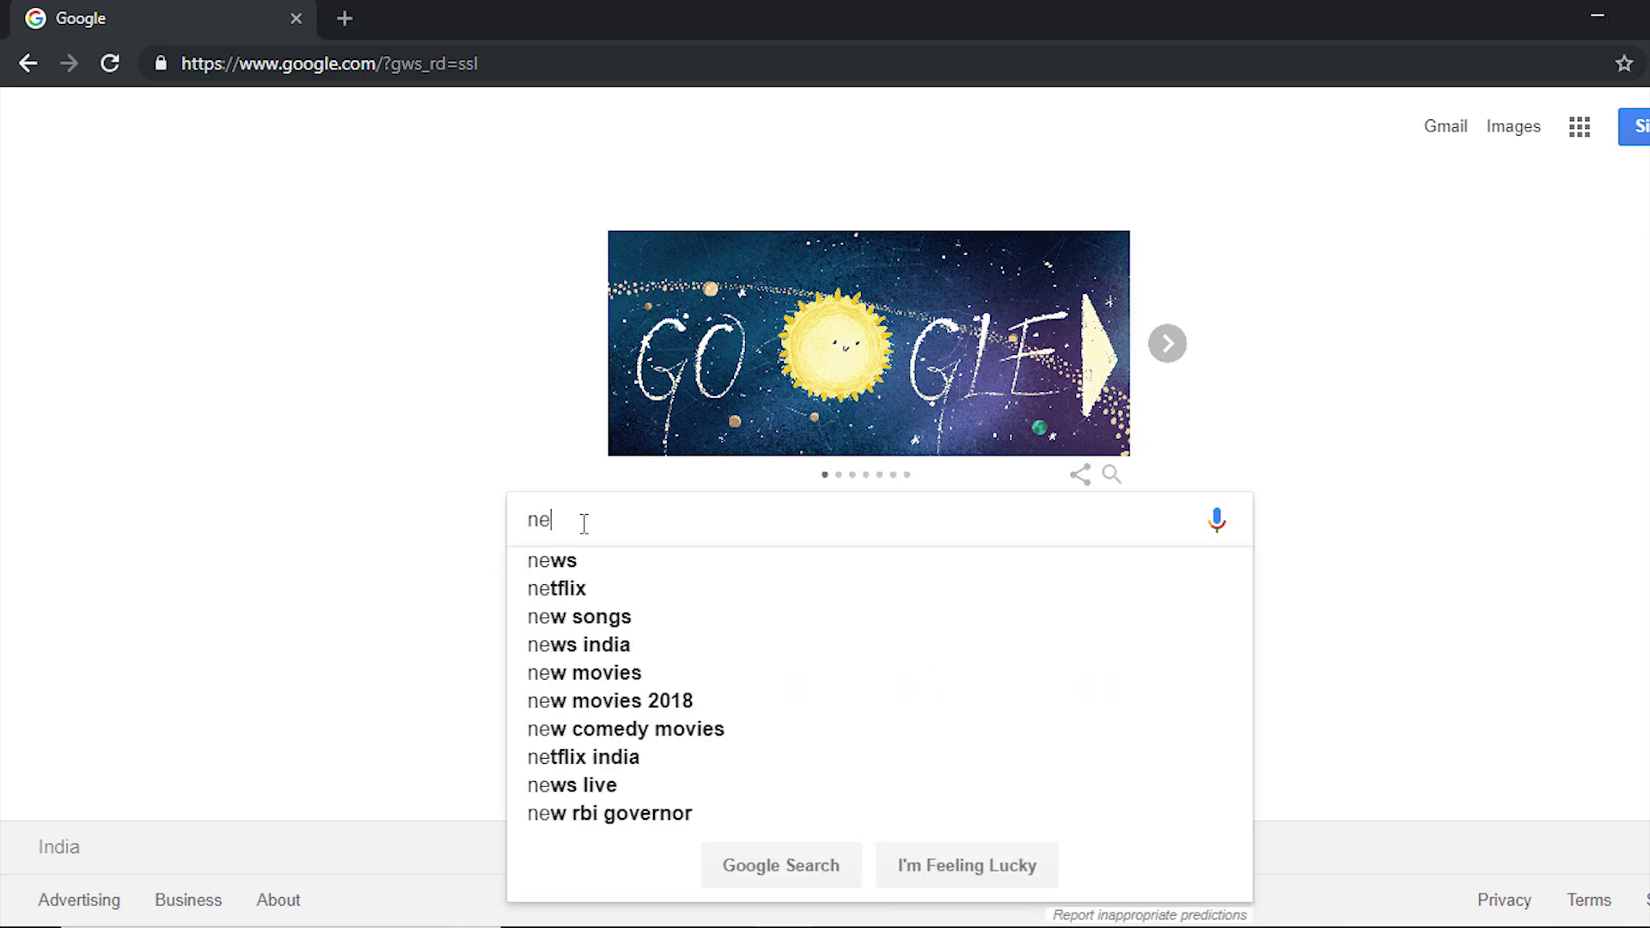
pyautogui.write('vo')
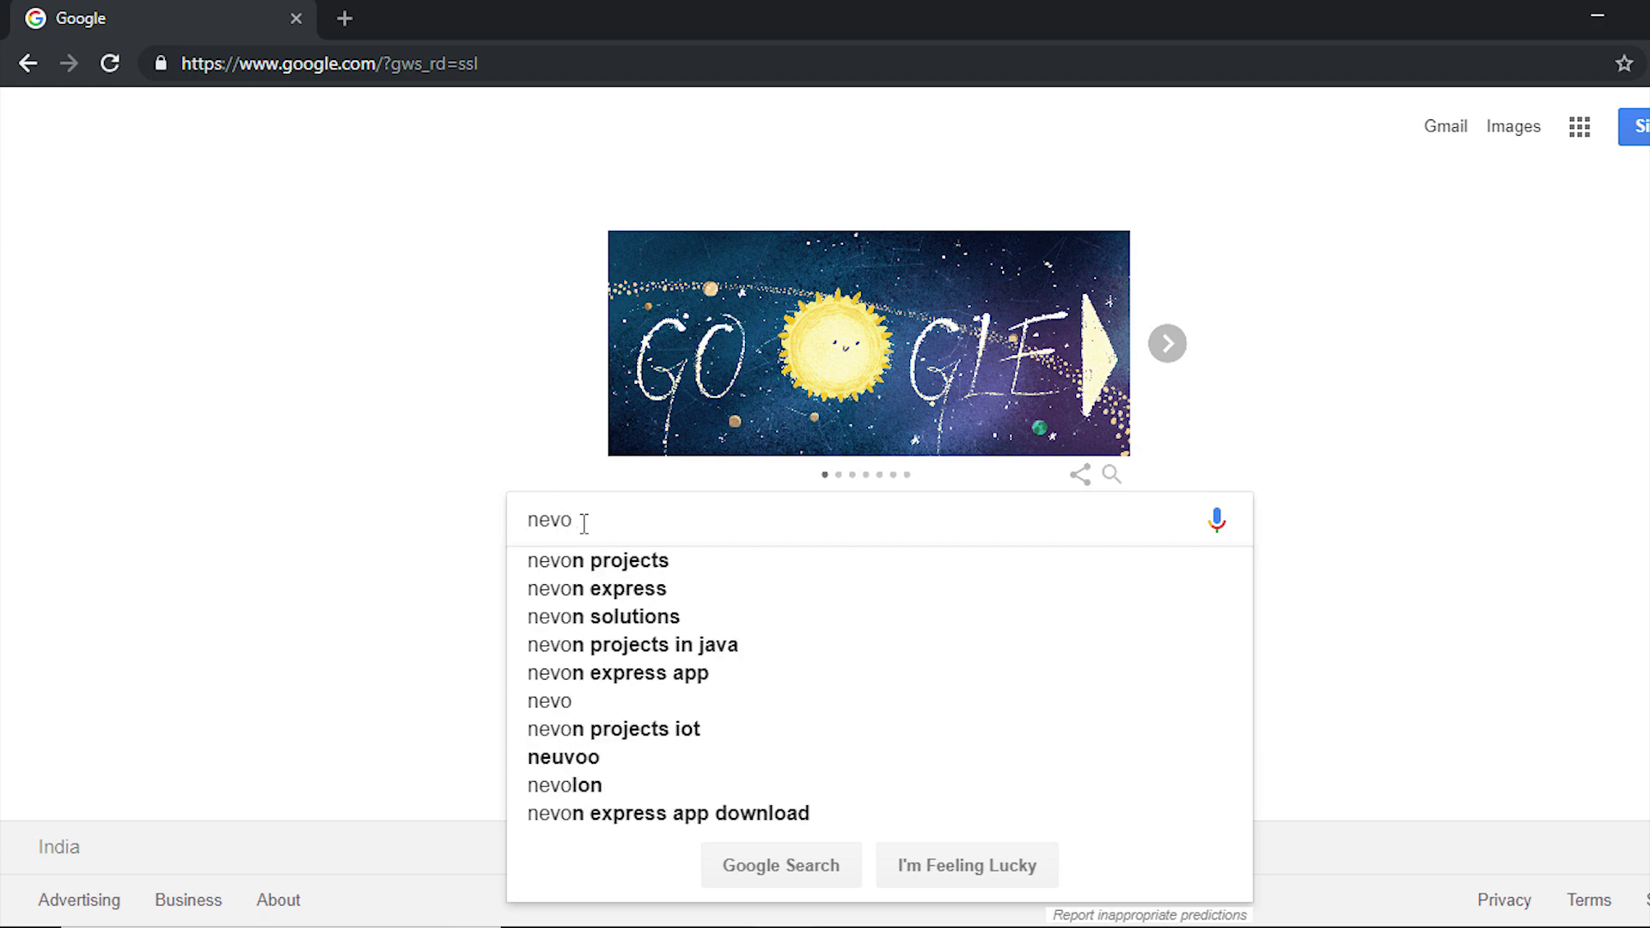
pyautogui.press('Down')
pyautogui.press('Return')
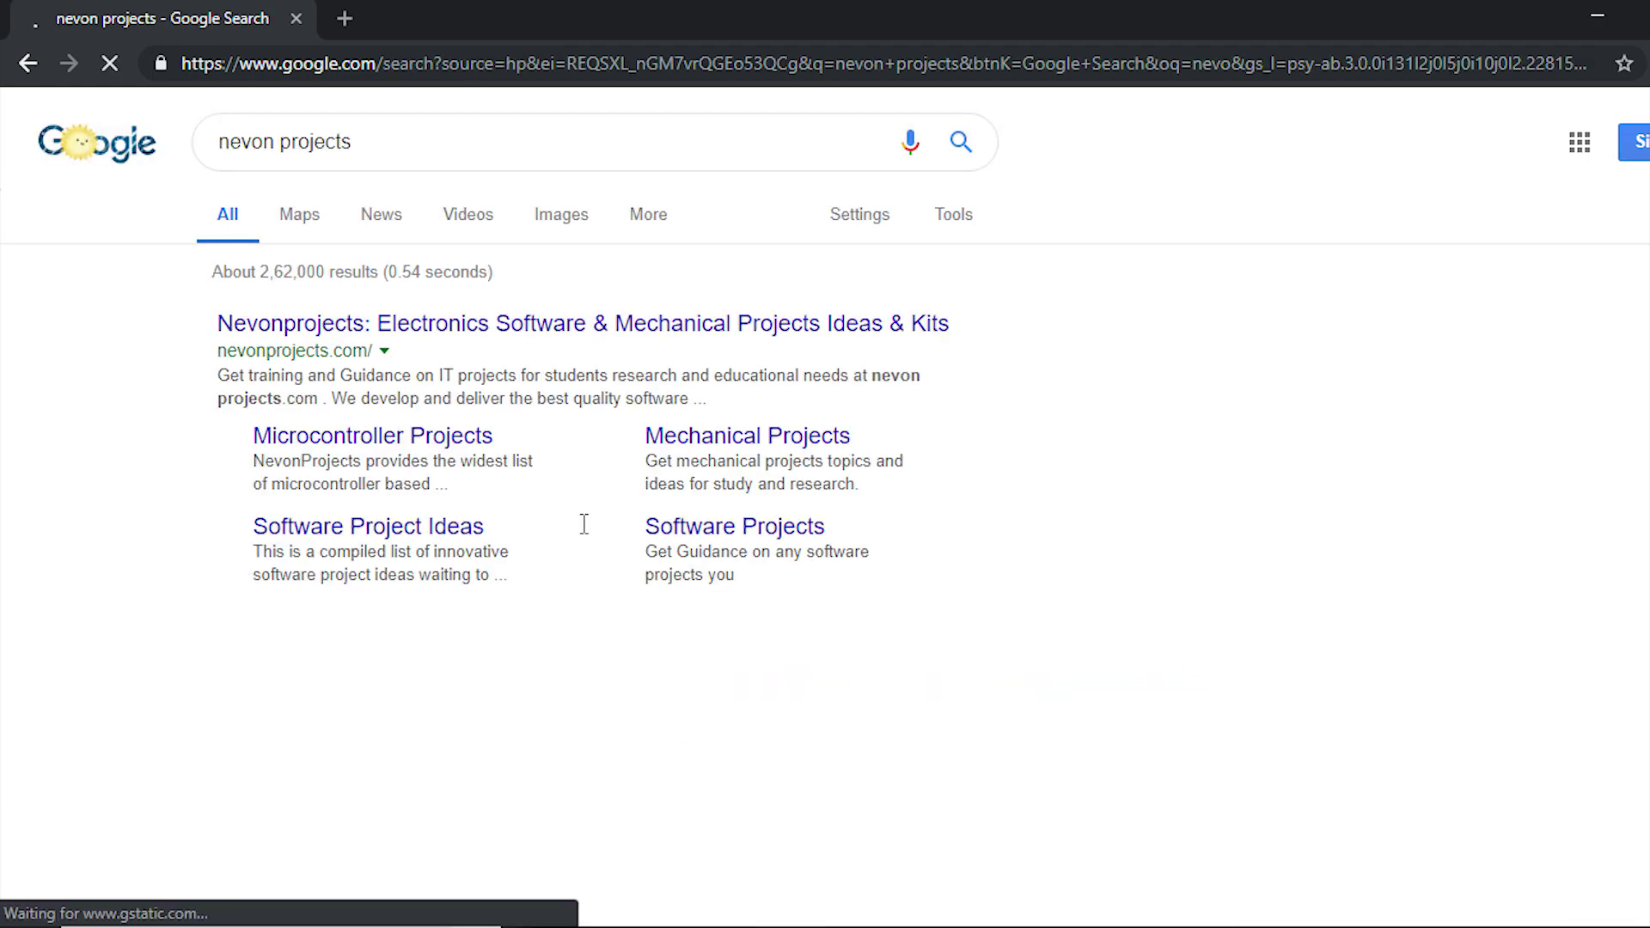
pyautogui.click(480, 330)
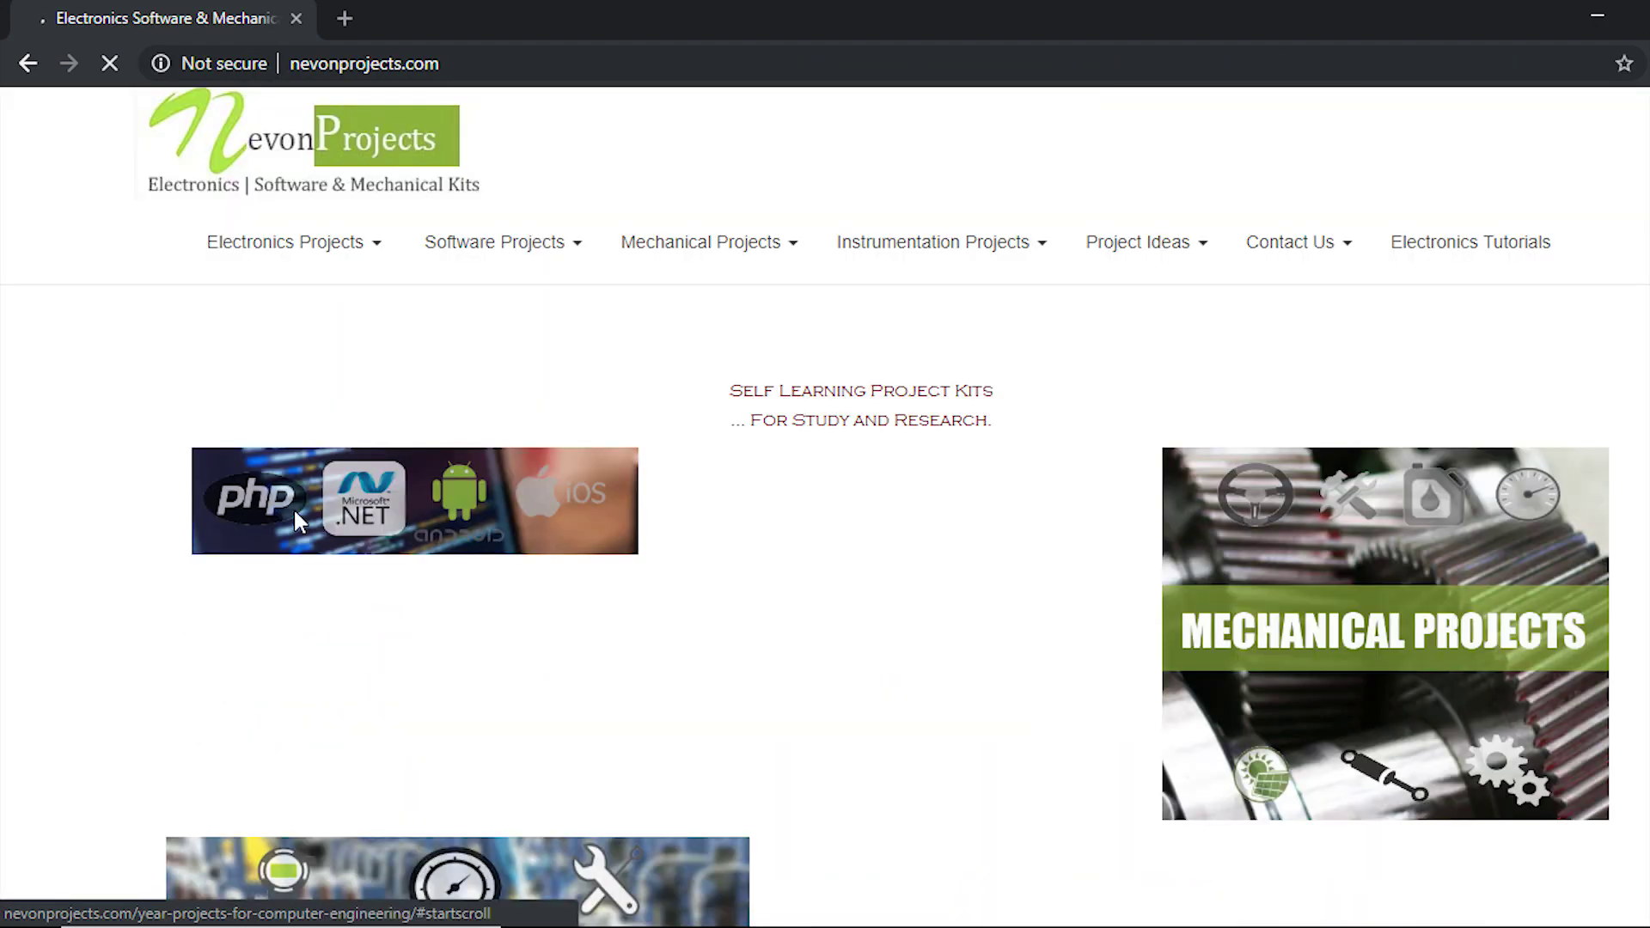
# - Search the site for "solar 50" and open the "Rotating Solar Inverter Project using Microcontroller 50W" page
pyautogui.scroll(-20, 293, 504)
pyautogui.scroll(-20, 293, 504)
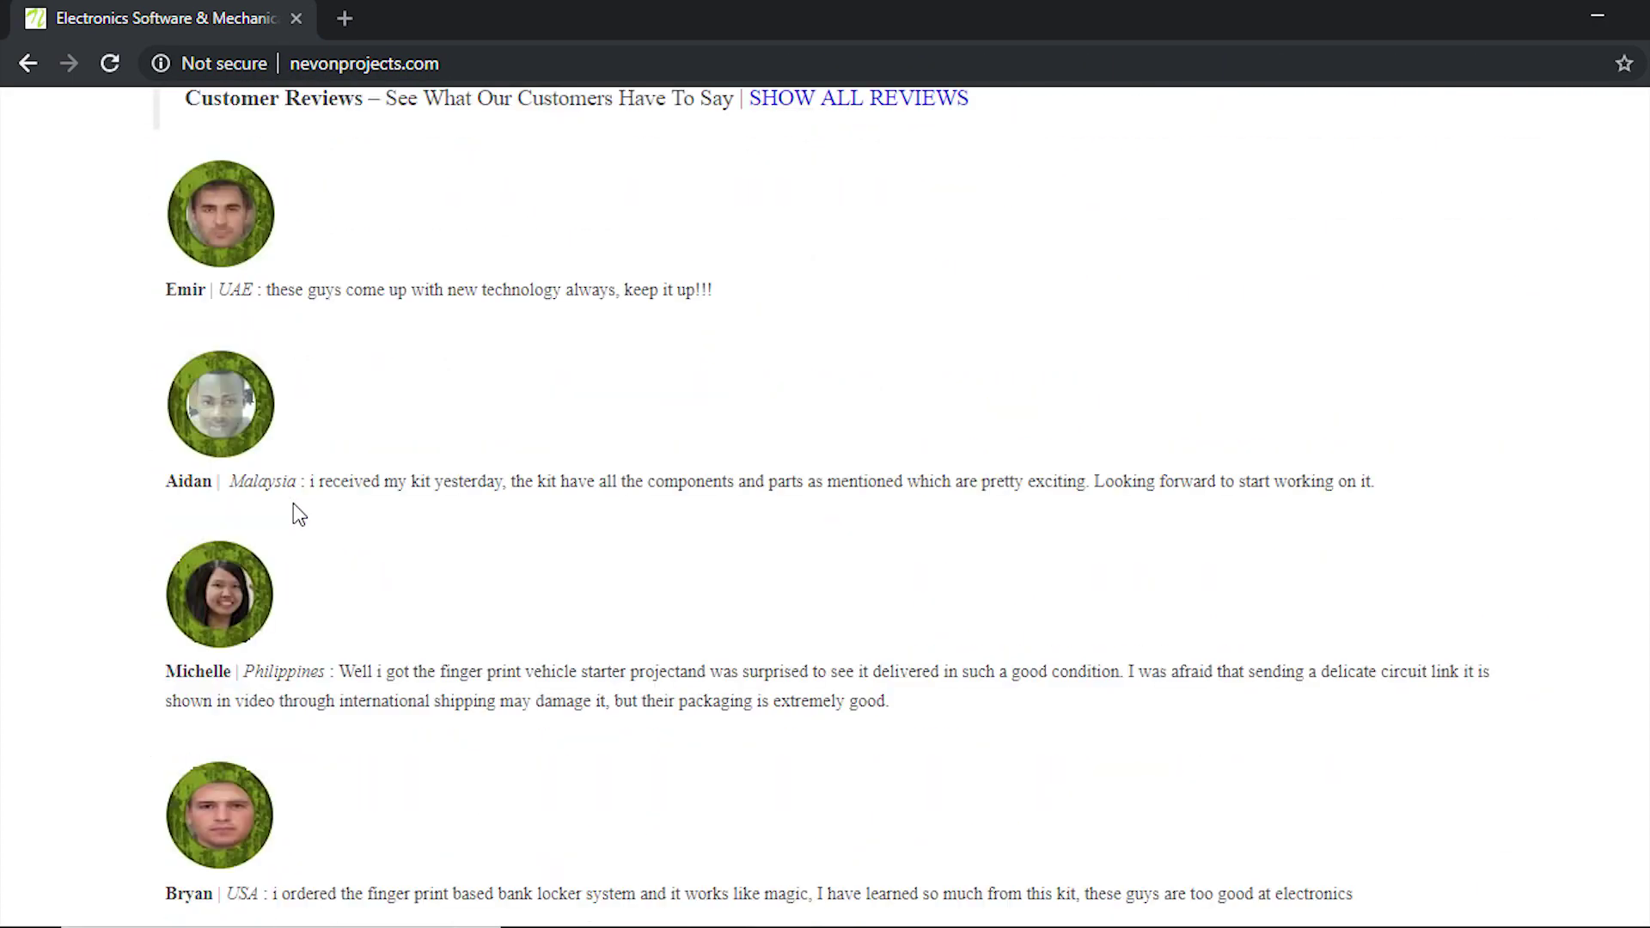
pyautogui.click(296, 561)
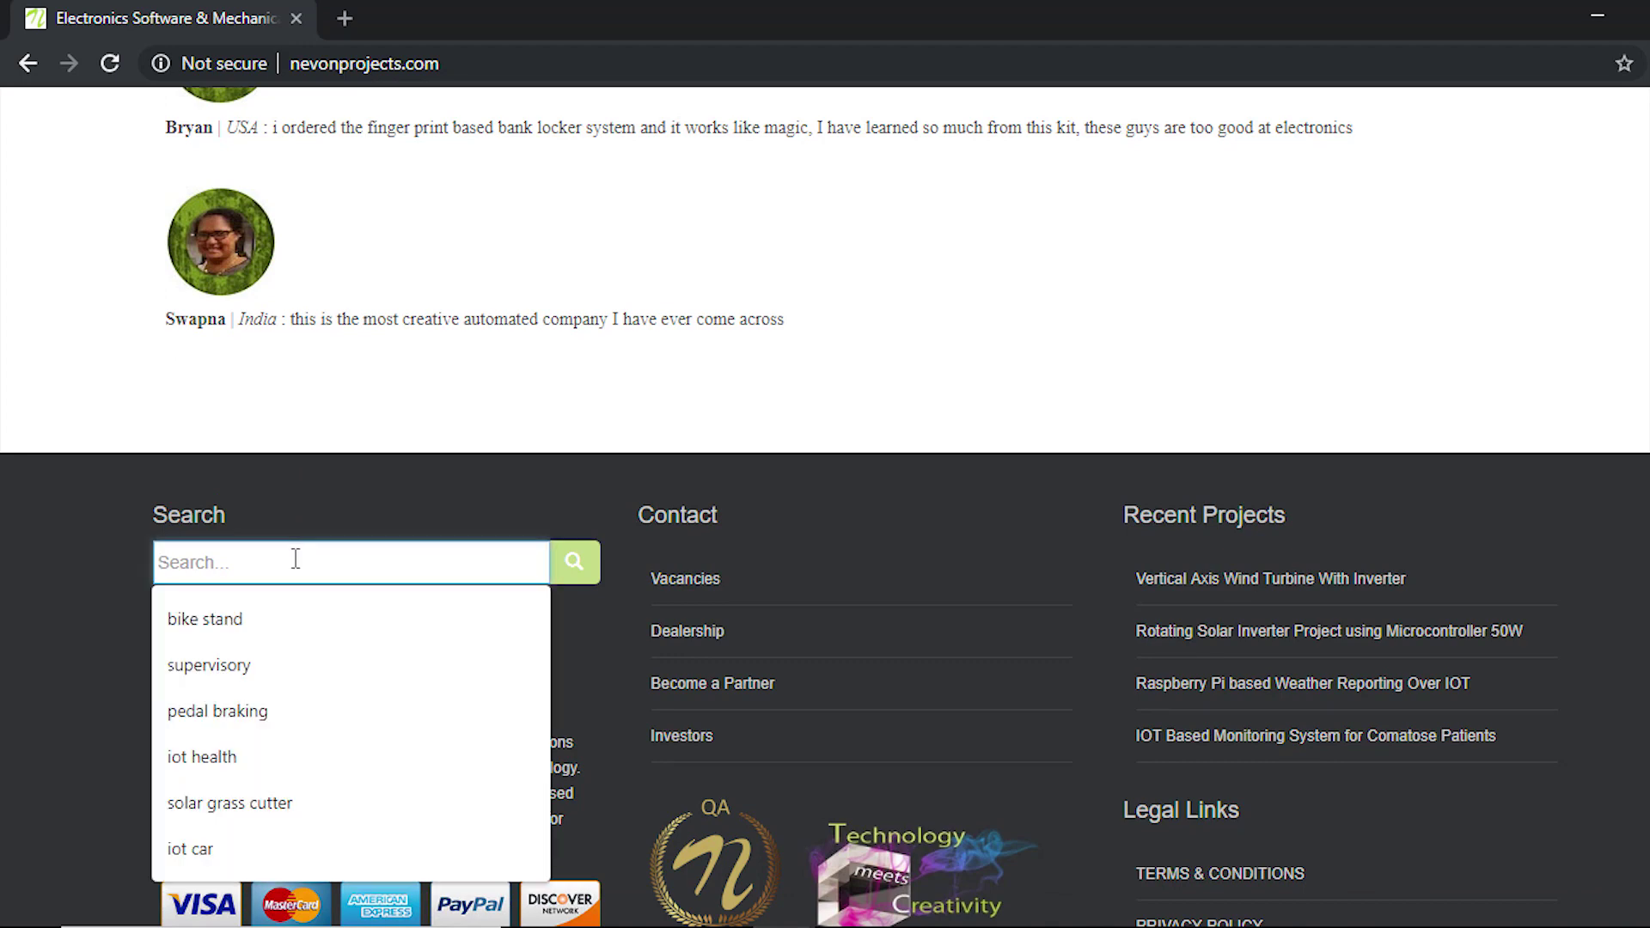
pyautogui.write('sol')
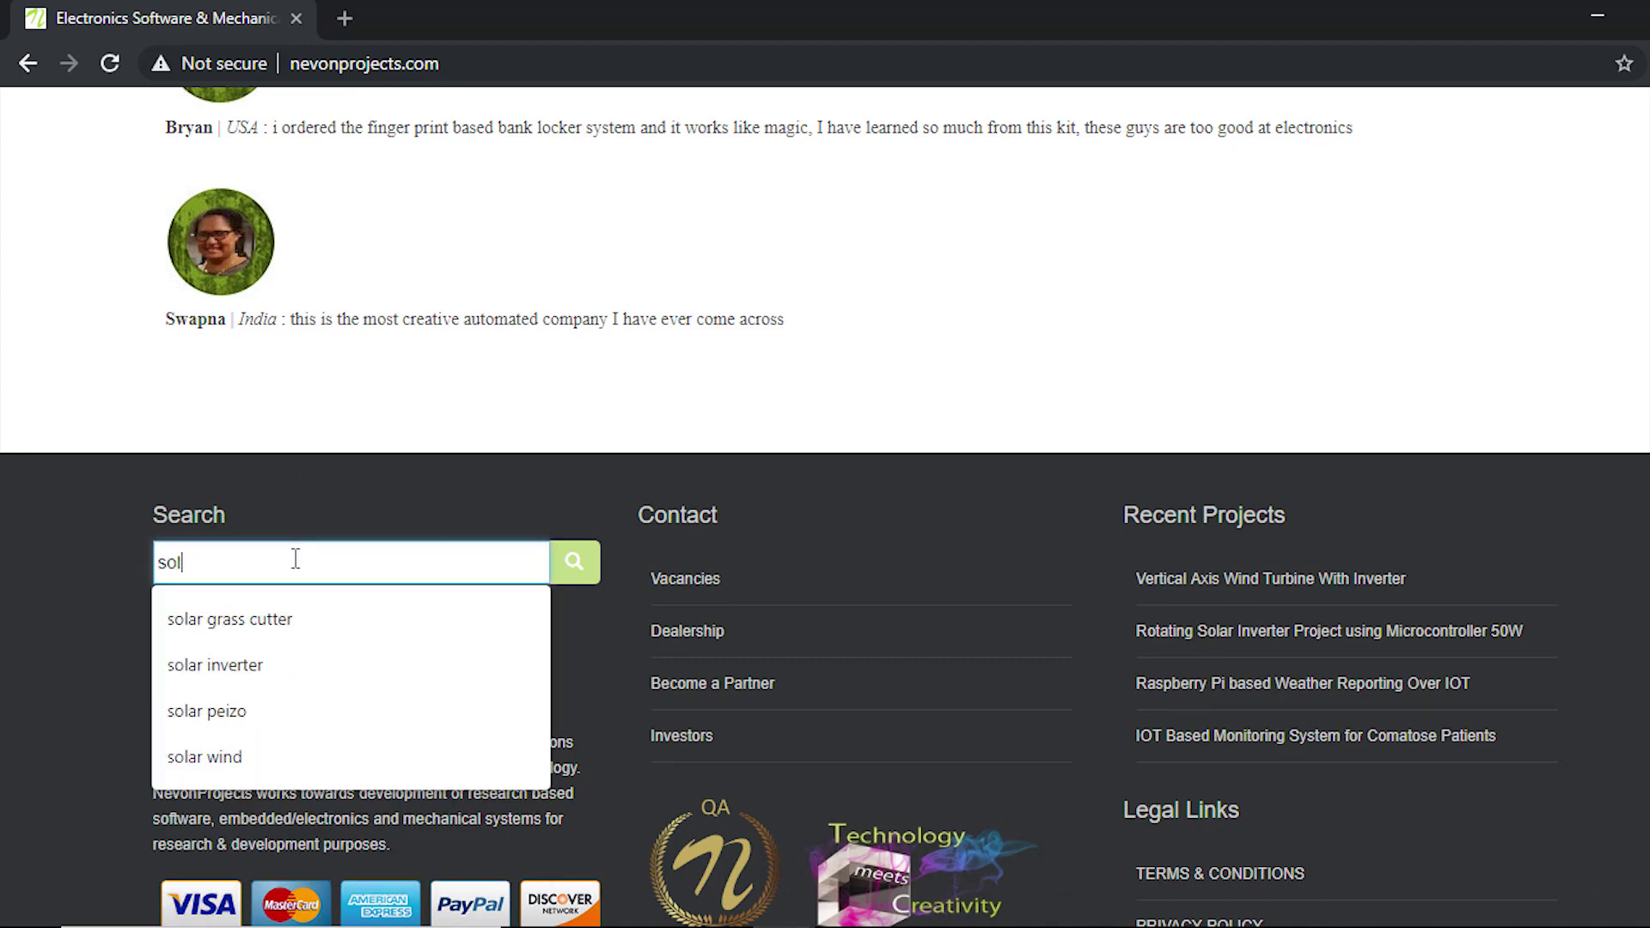
pyautogui.write('ar 5')
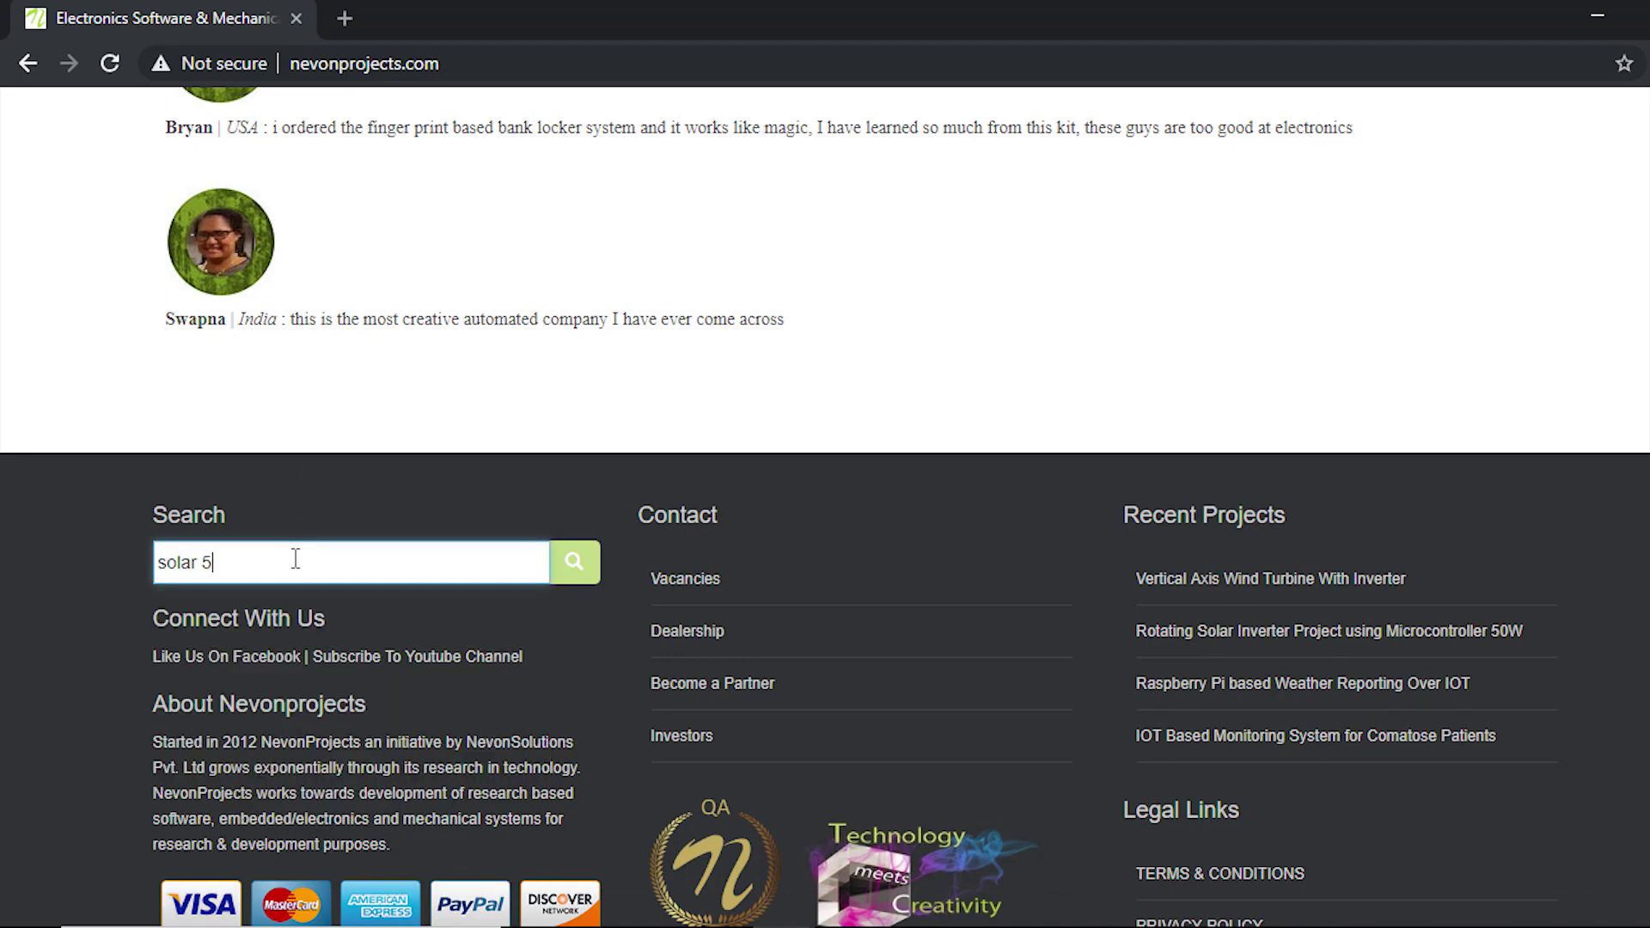
pyautogui.press('Return')
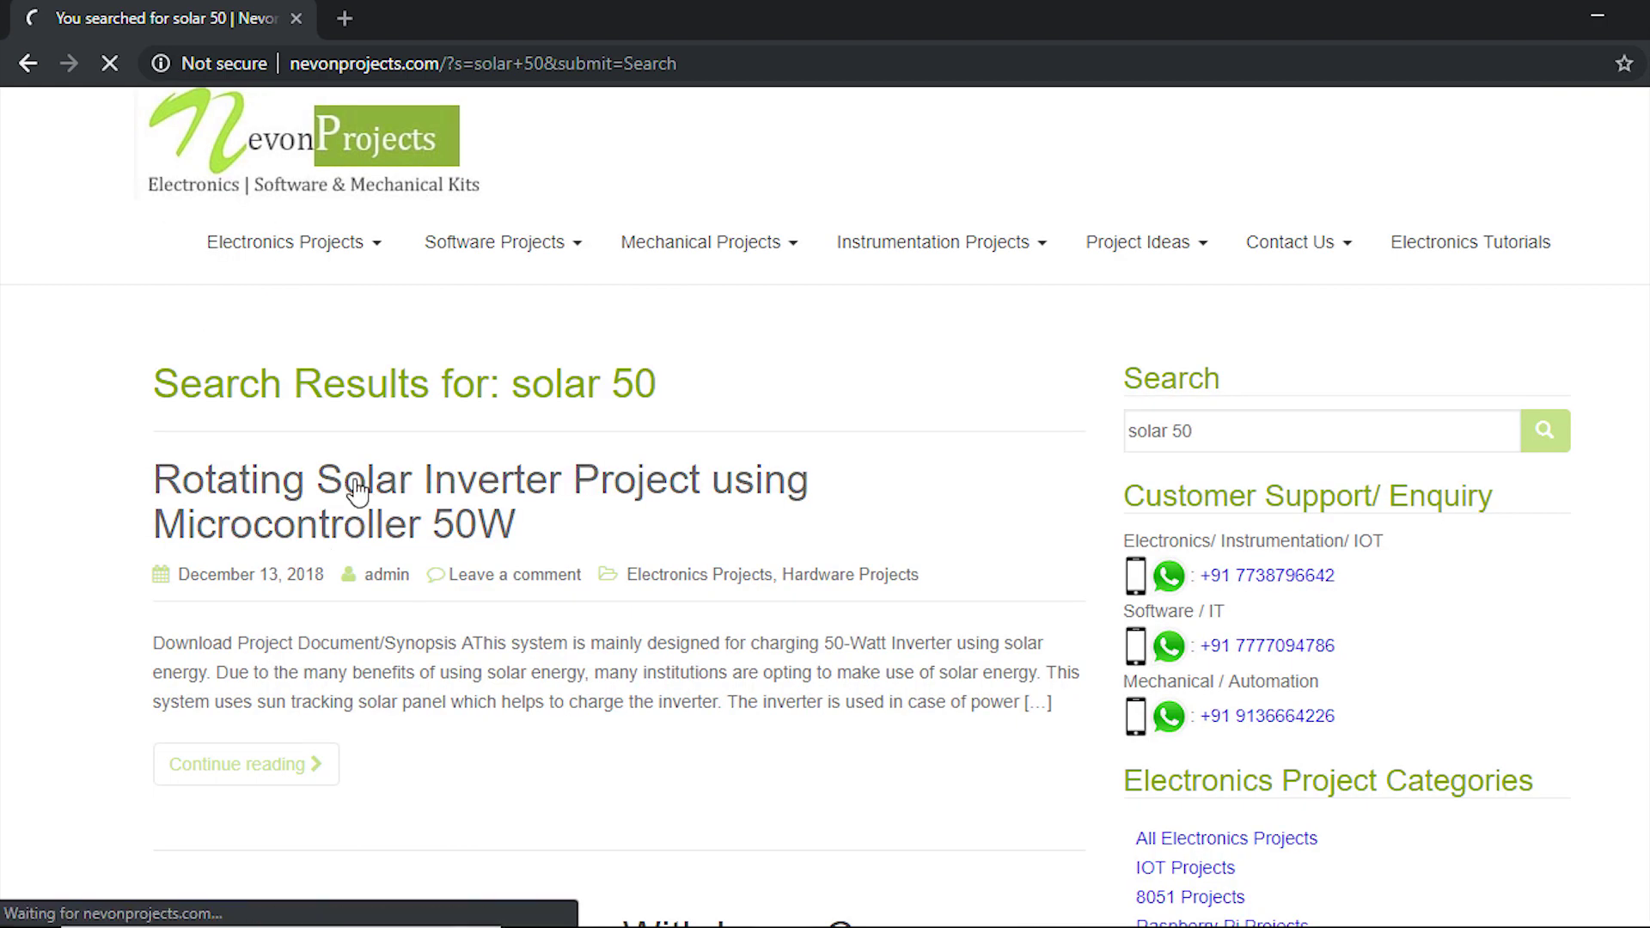
pyautogui.click(358, 491)
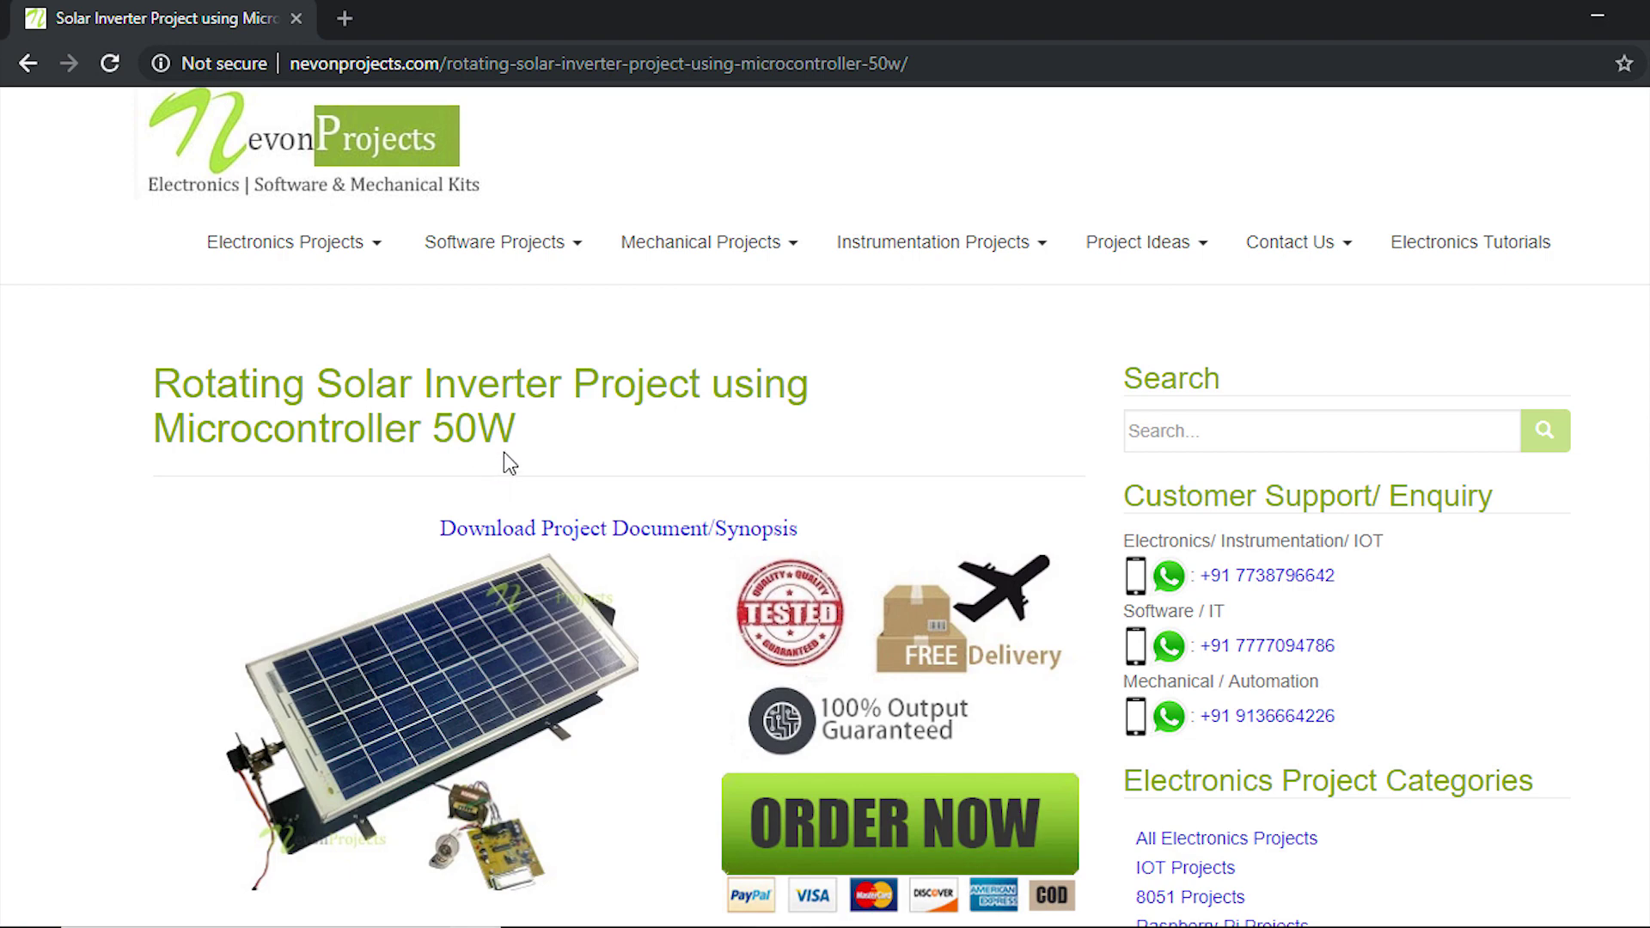
# - View the enlarged photo of the solar panel kit and close it
pyautogui.scroll(-4, 512, 465)
pyautogui.click(481, 306)
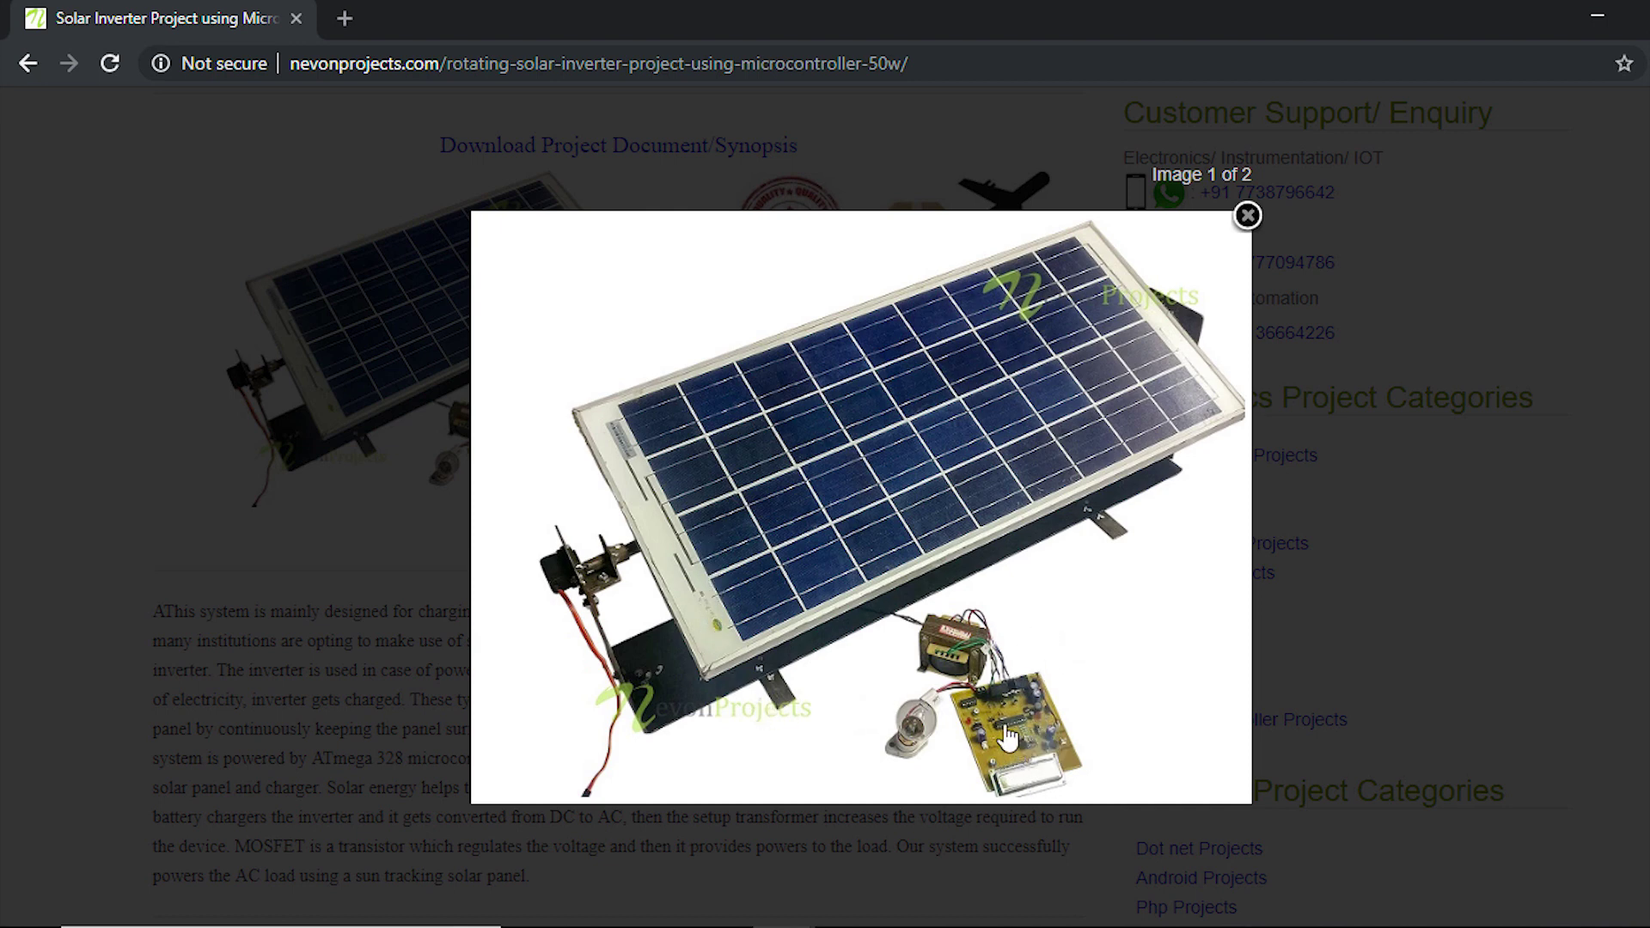
pyautogui.click(1248, 216)
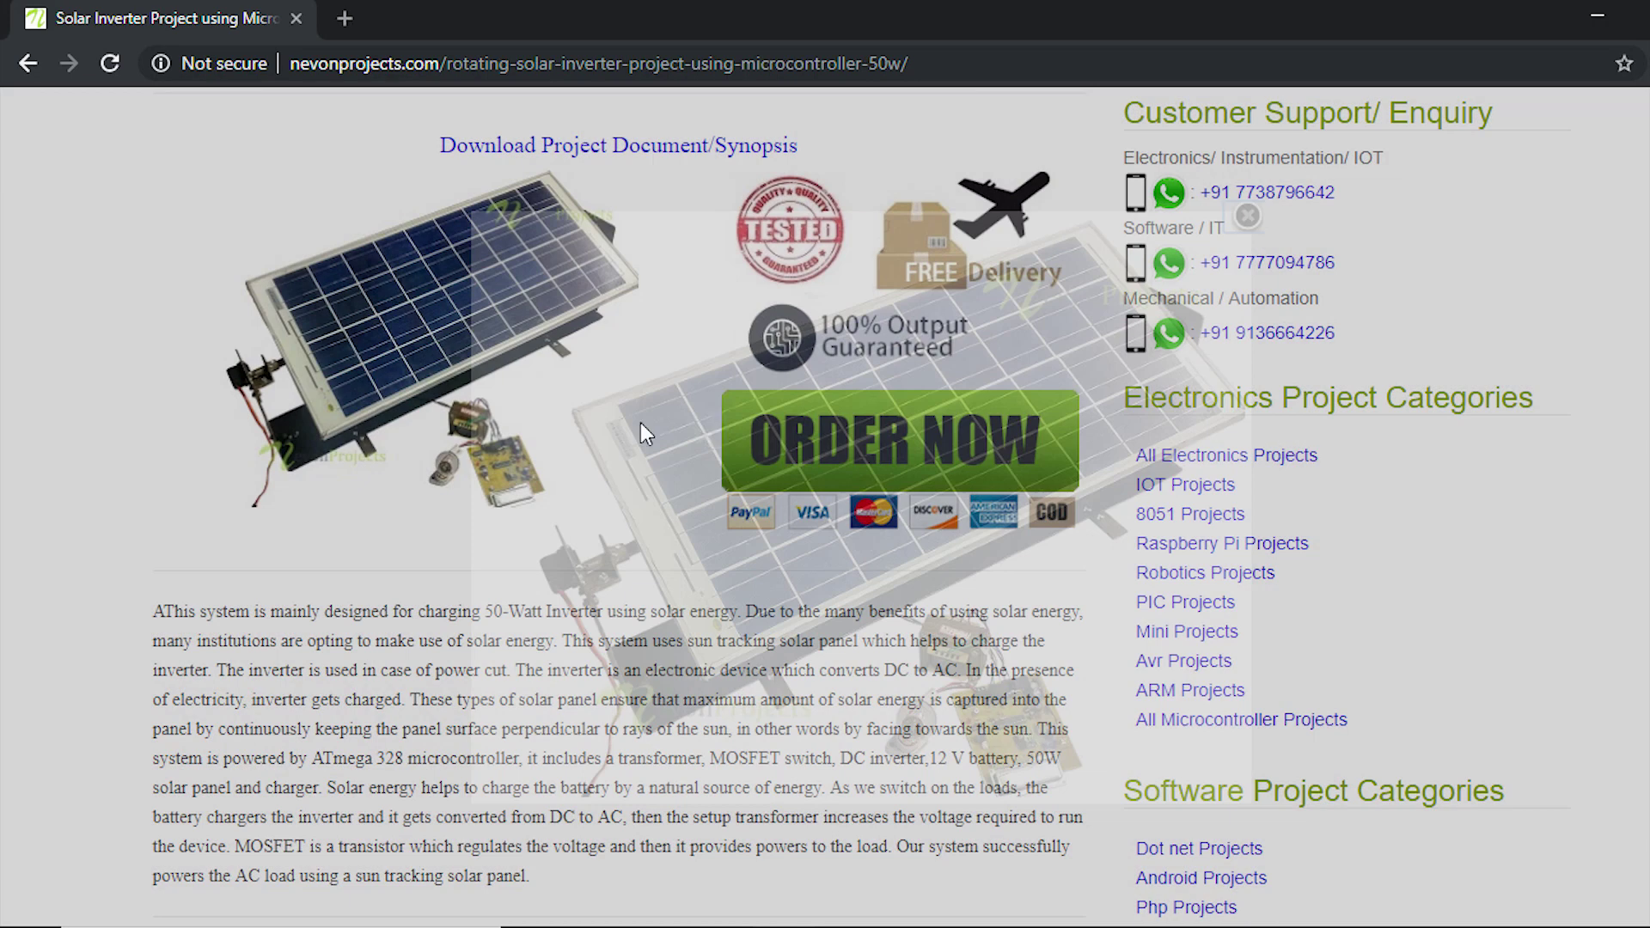
# - View the enlarged block diagram of the solar inverter project and close it
pyautogui.scroll(-13, 630, 508)
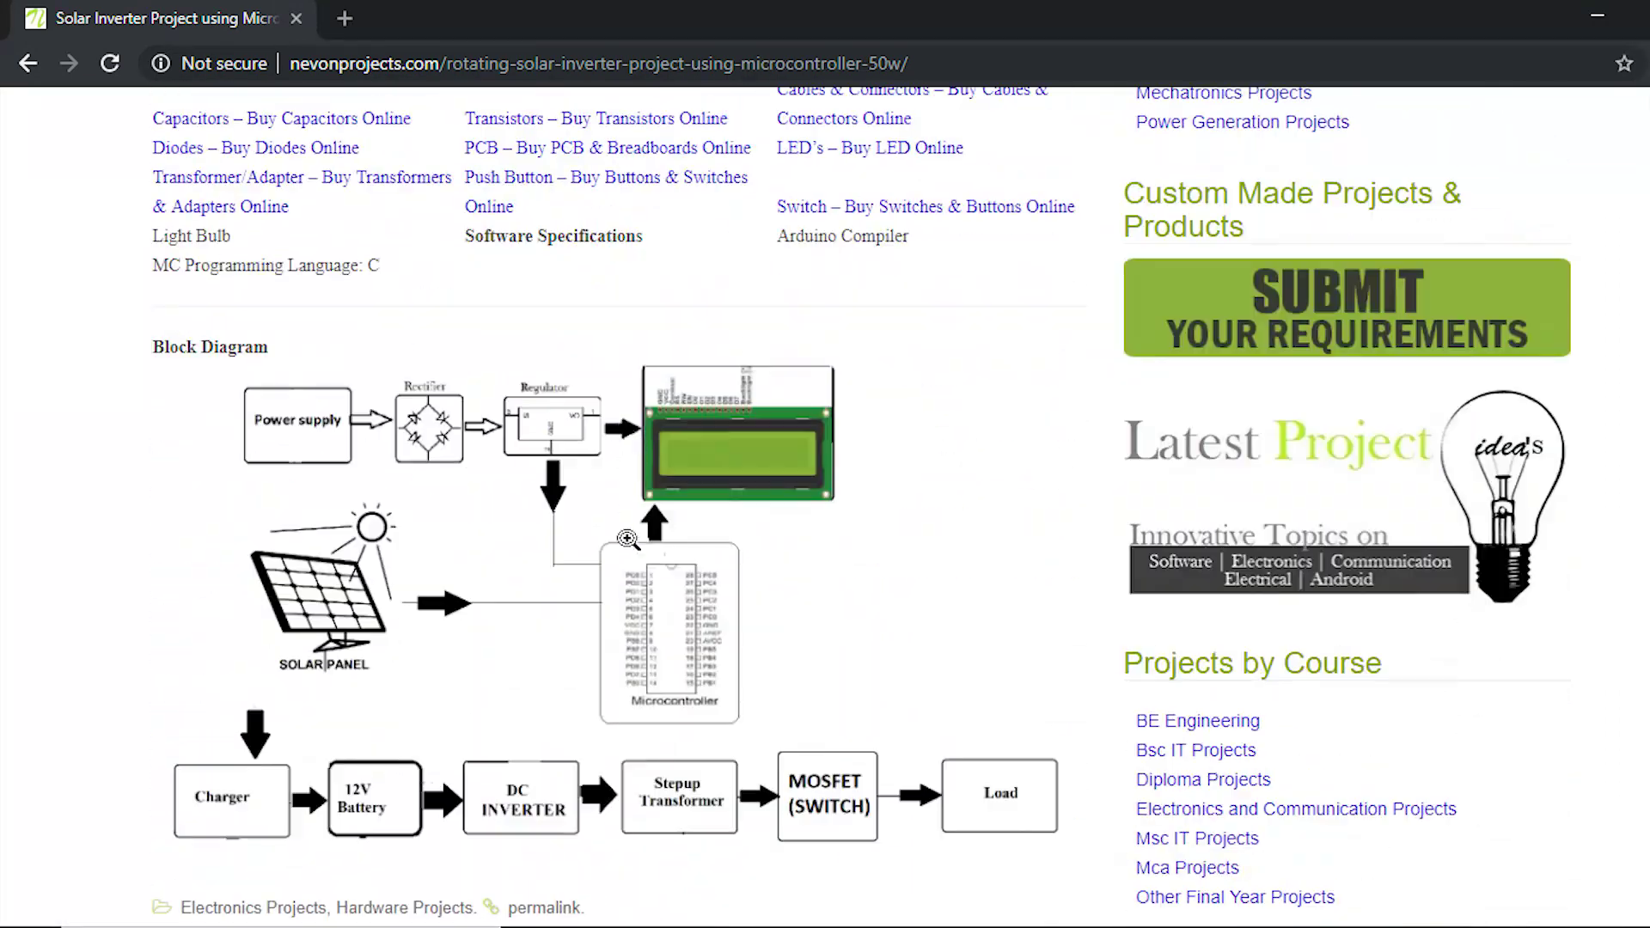
pyautogui.click(619, 544)
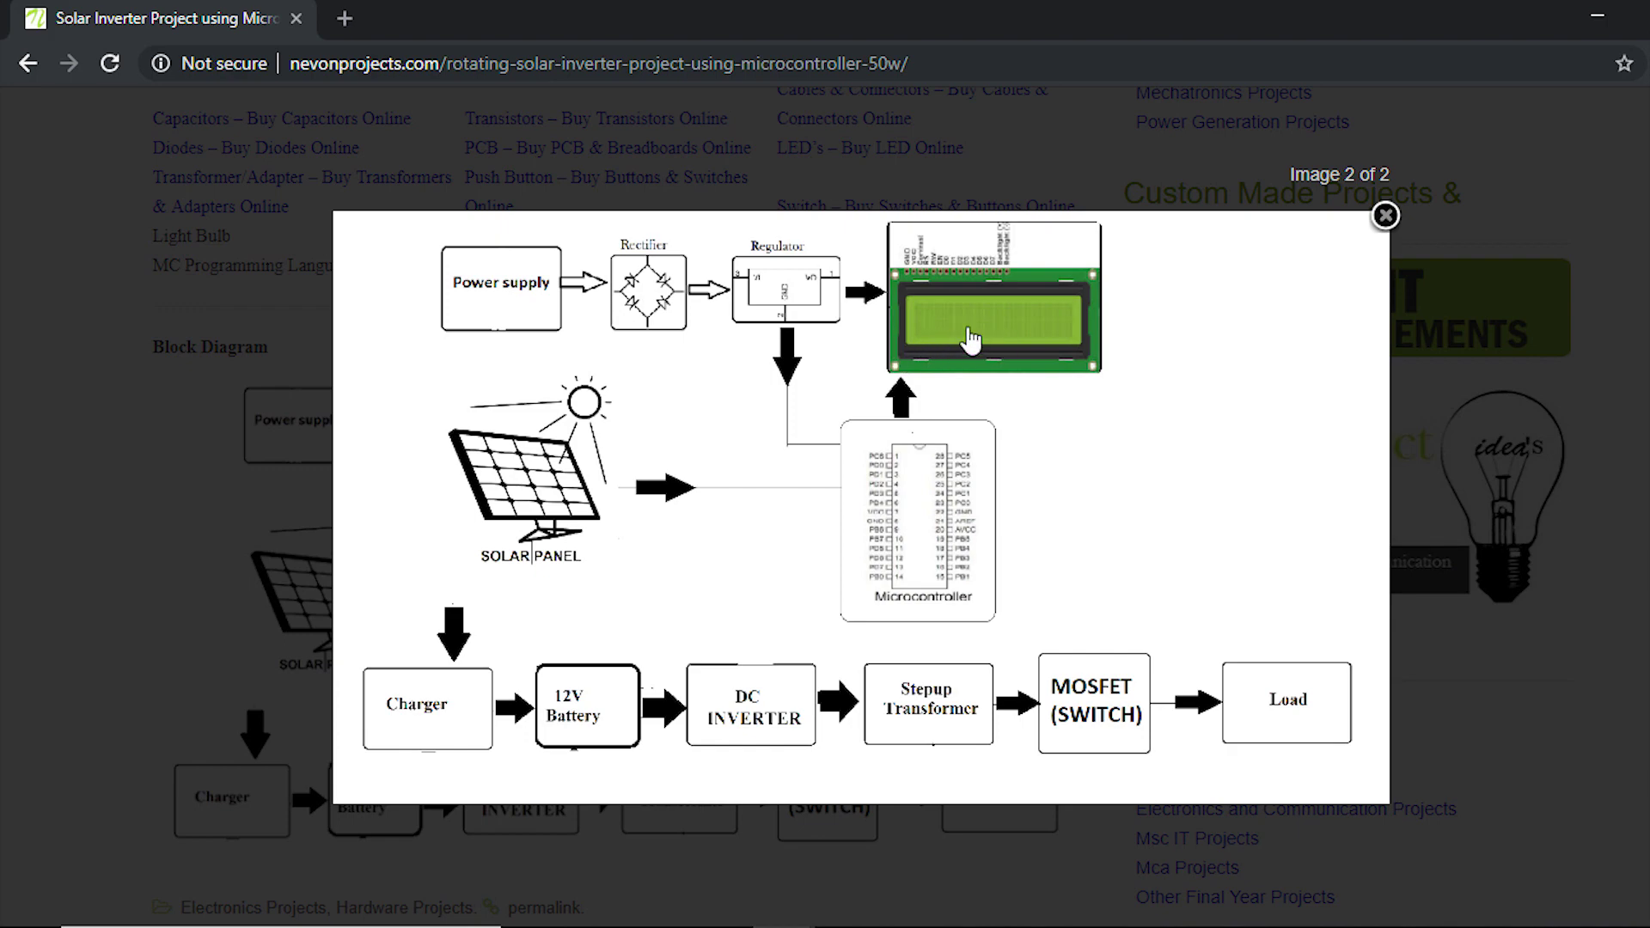
pyautogui.click(1386, 215)
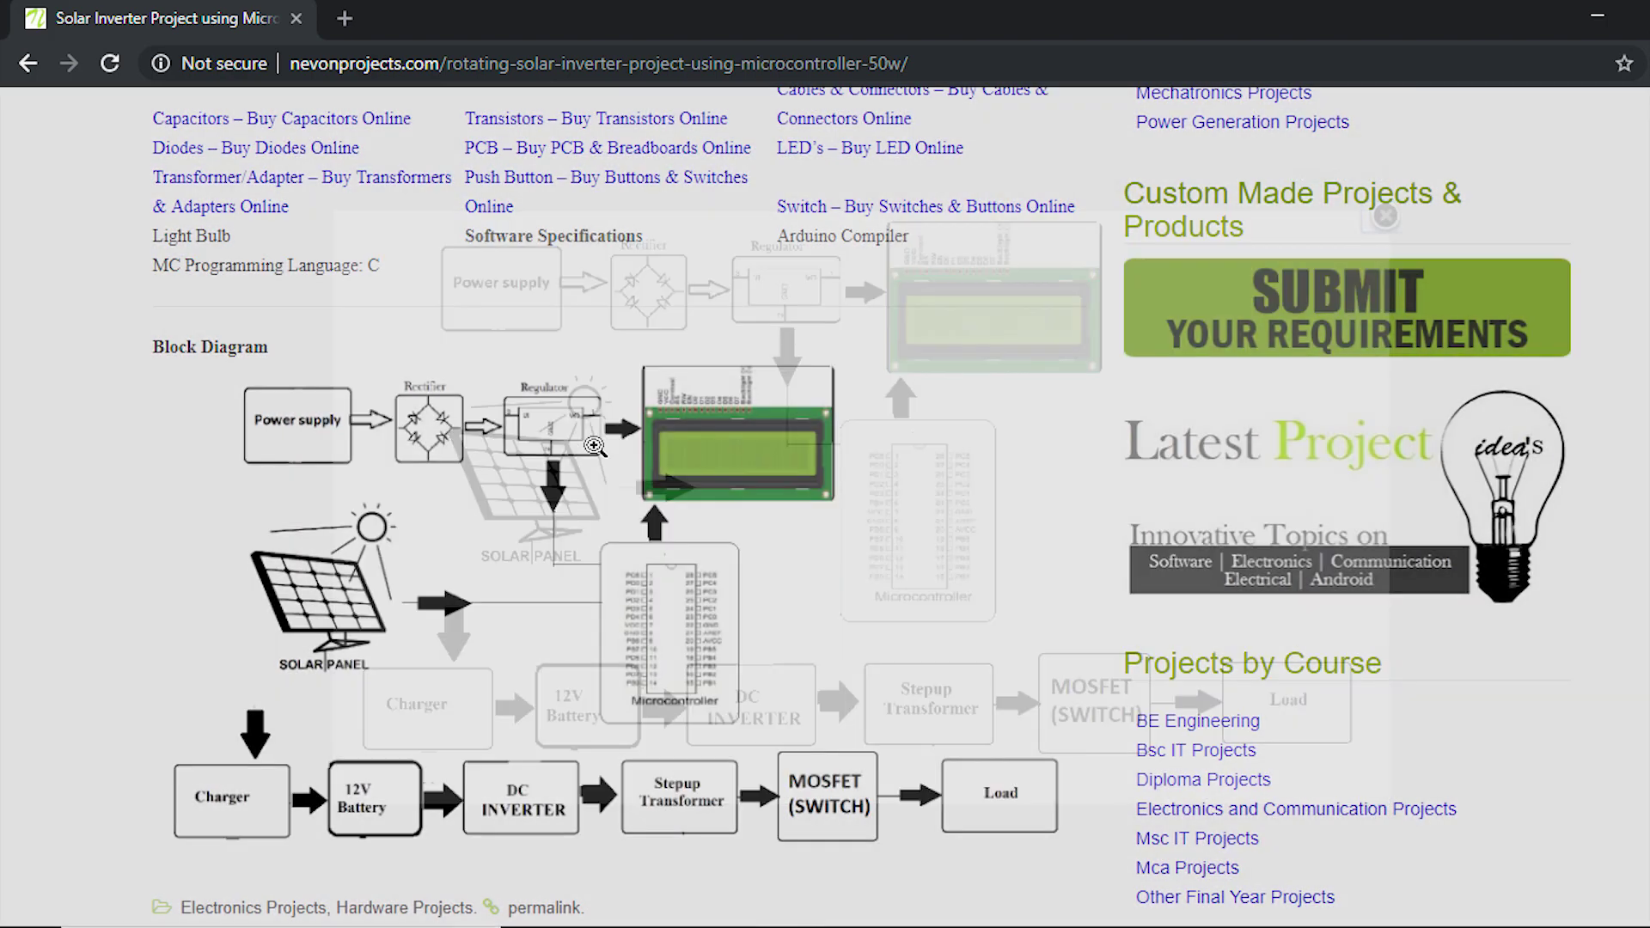
# - Open the ATmega328P store page from the hardware specifications and examine its pin diagram and pin description
pyautogui.scroll(4, 599, 494)
pyautogui.scroll(1, 599, 494)
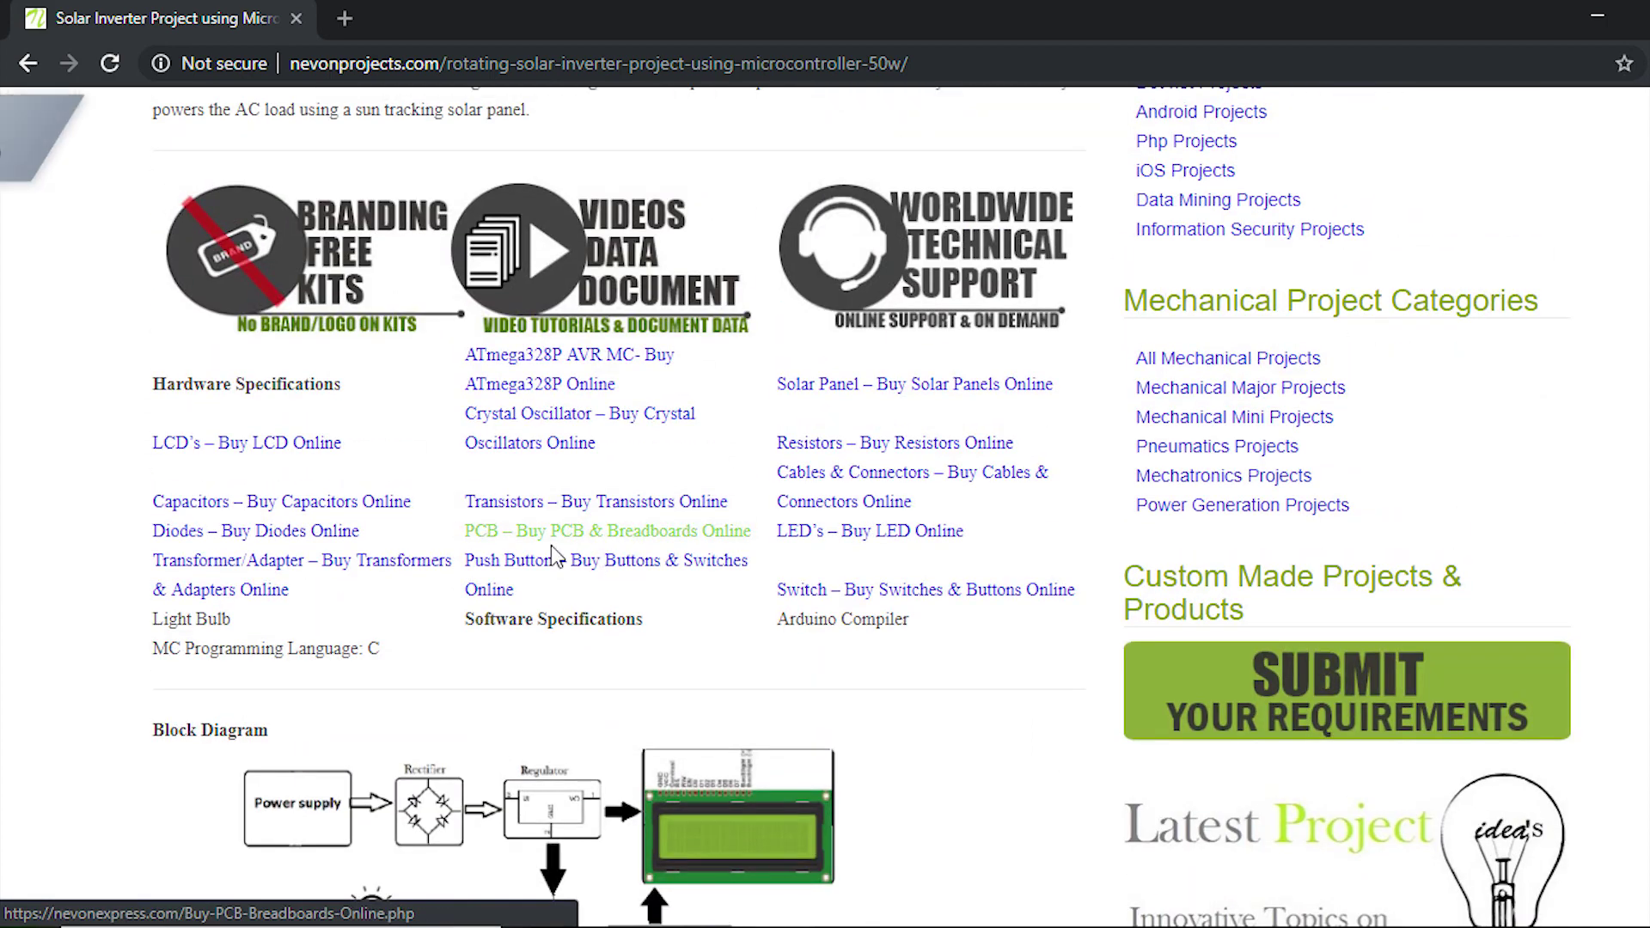
pyautogui.click(539, 372)
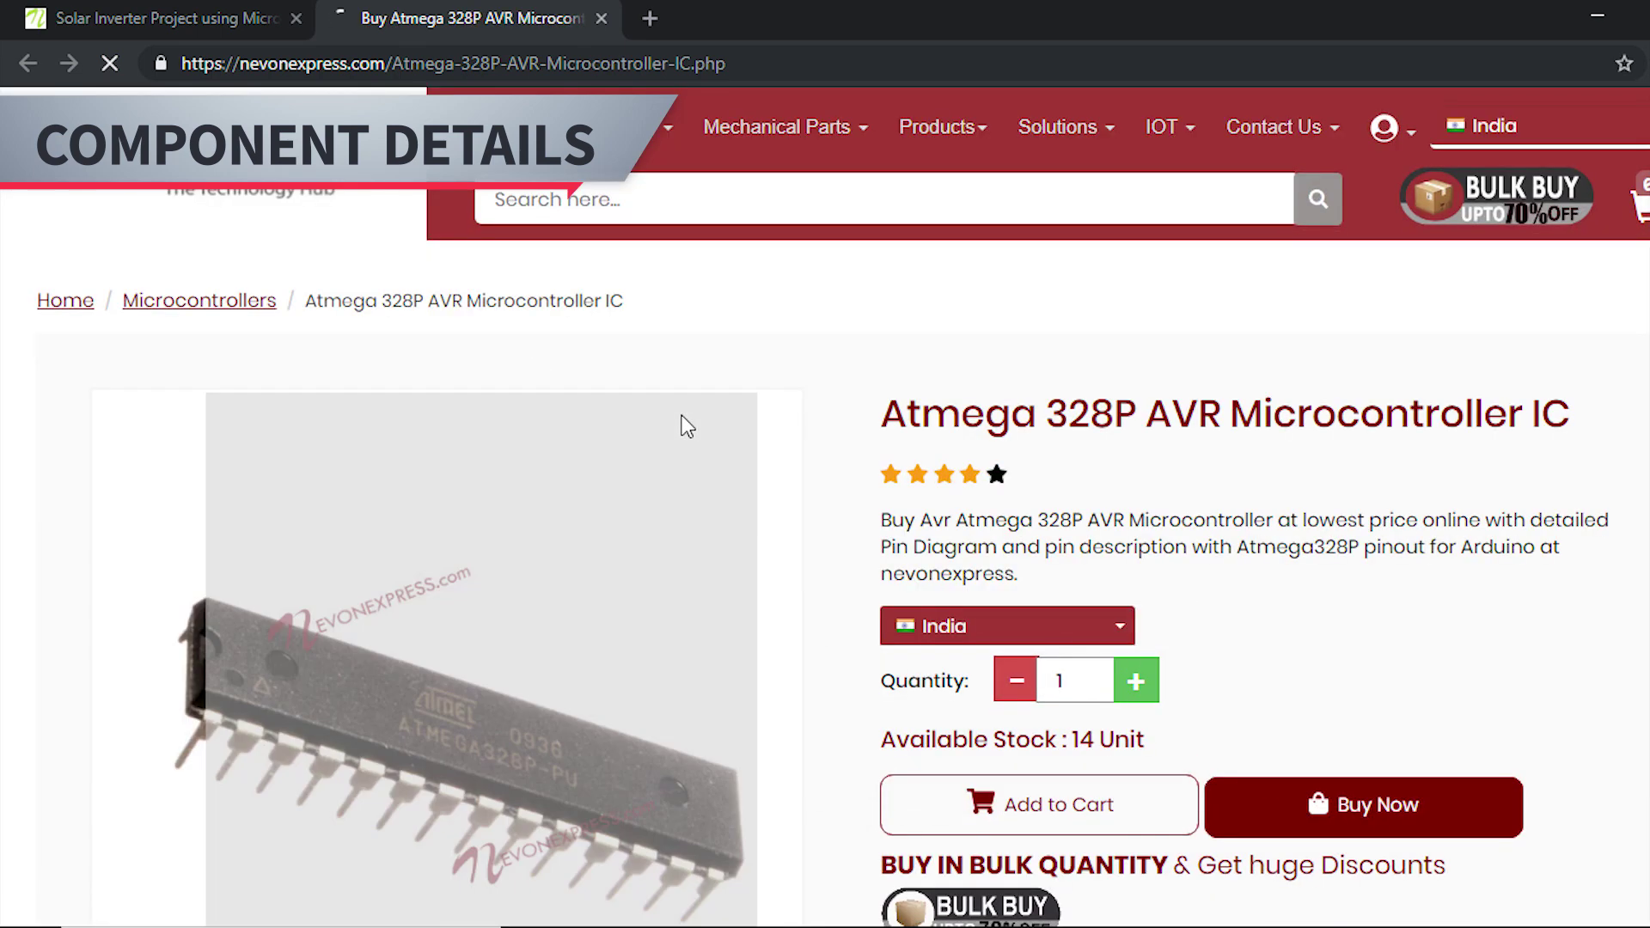
pyautogui.scroll(-3, 885, 380)
pyautogui.scroll(-15, 885, 380)
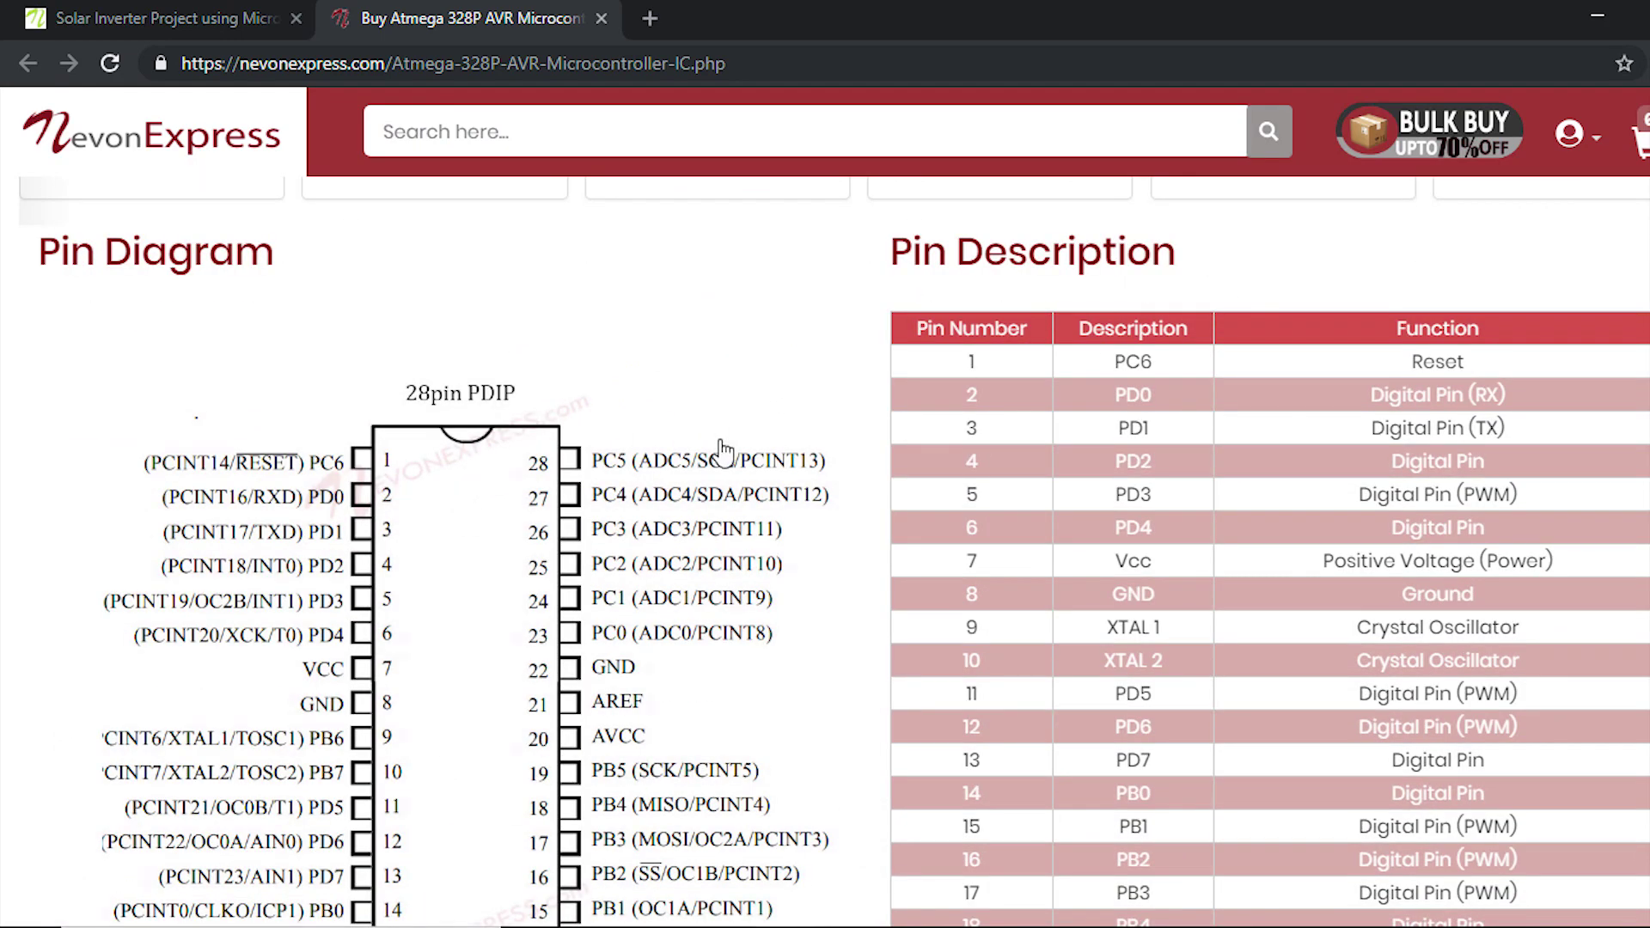
pyautogui.scroll(-5, 868, 483)
pyautogui.scroll(8, 868, 483)
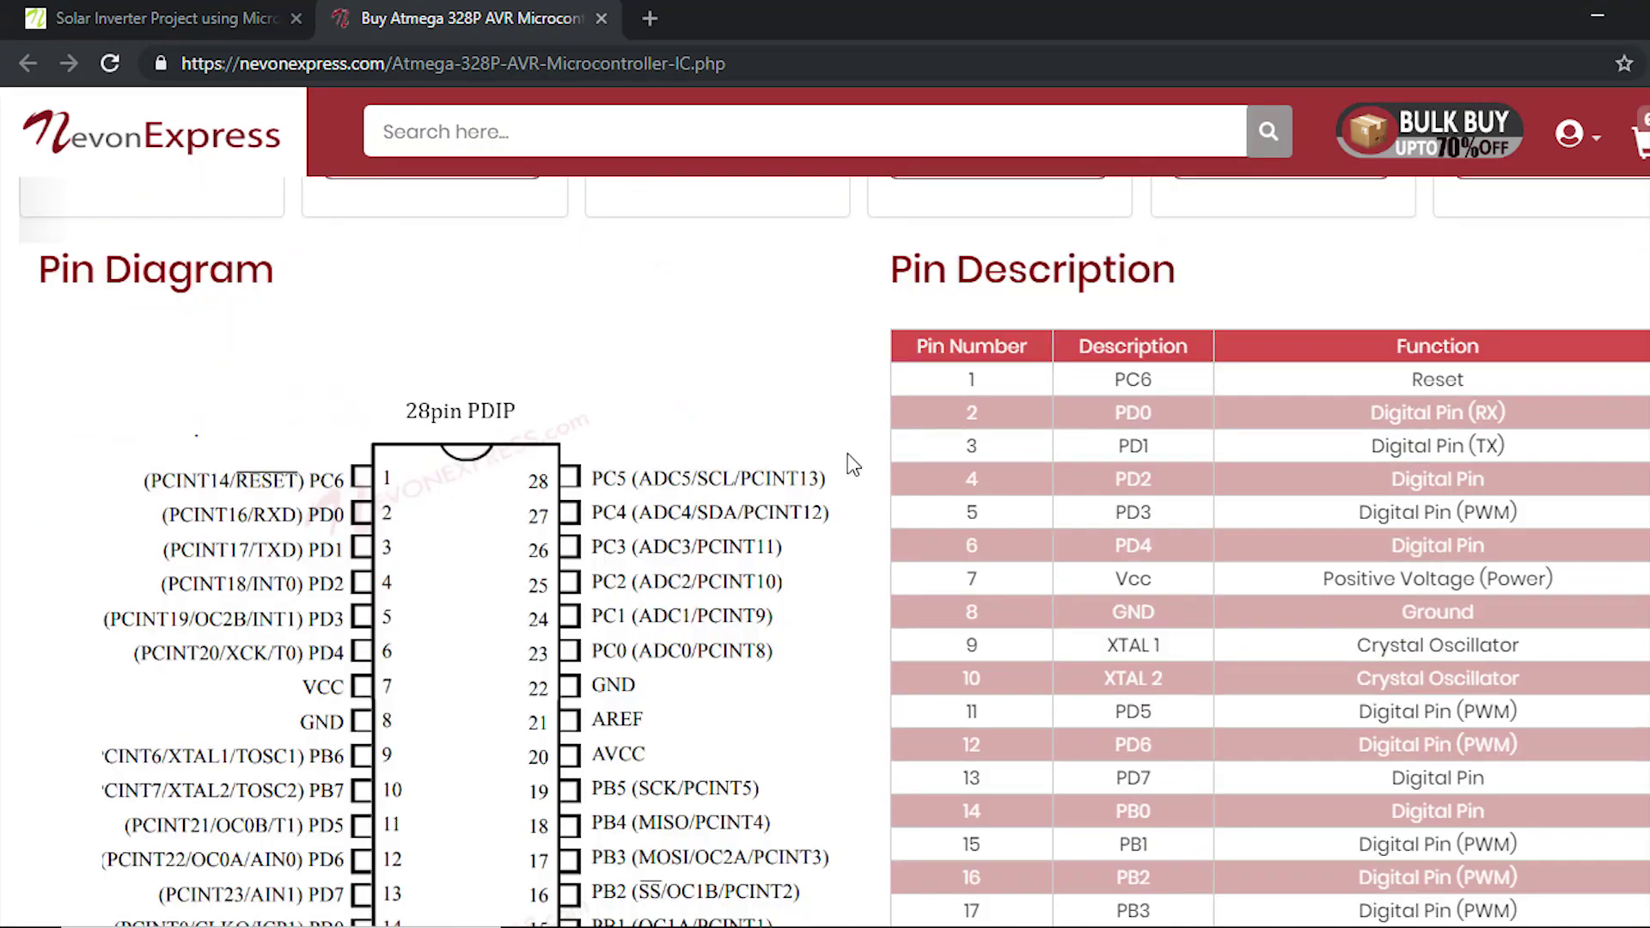
# - View the solar panels store page linked in the project's hardware specifications, and return to the project page
pyautogui.click(215, 19)
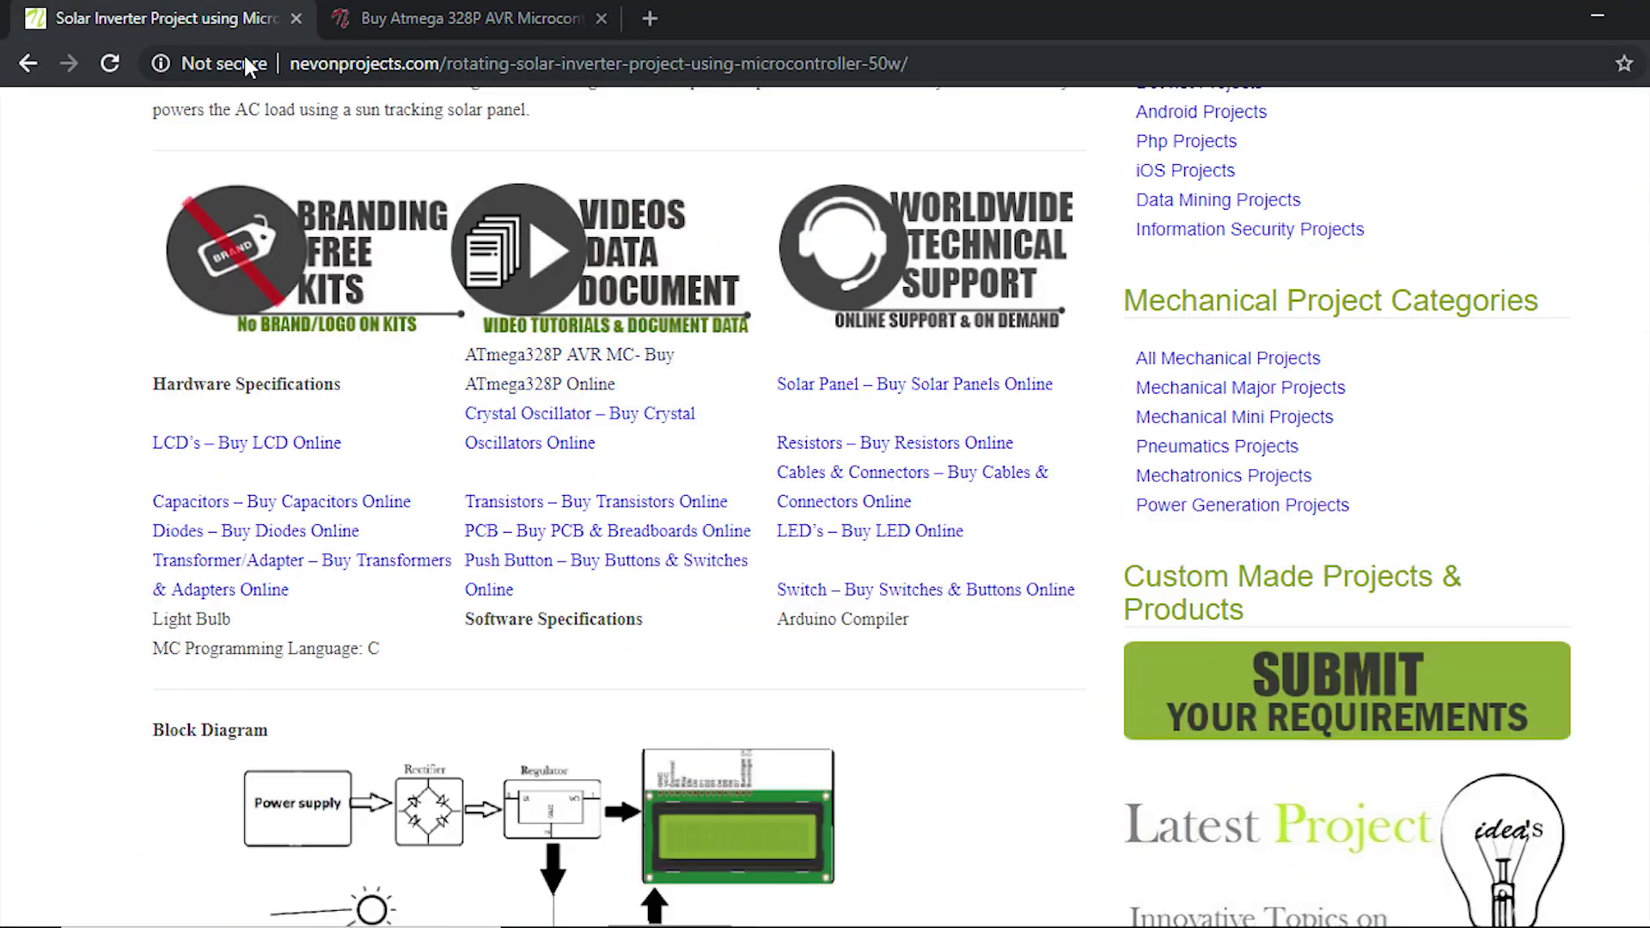
pyautogui.click(833, 386)
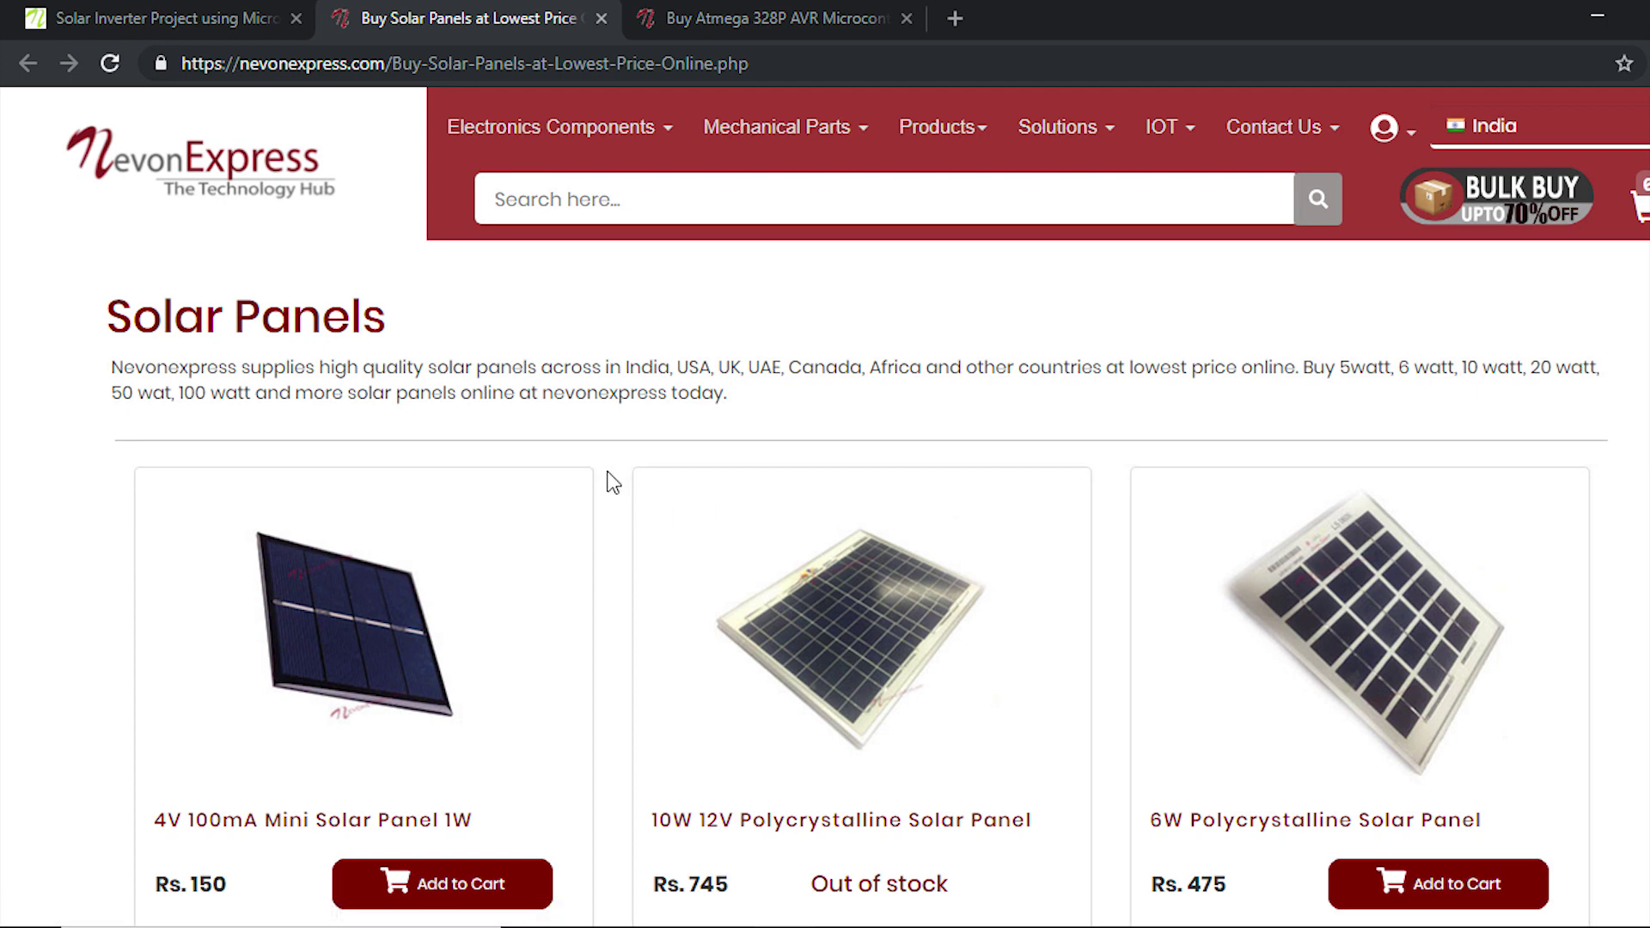
pyautogui.click(206, 18)
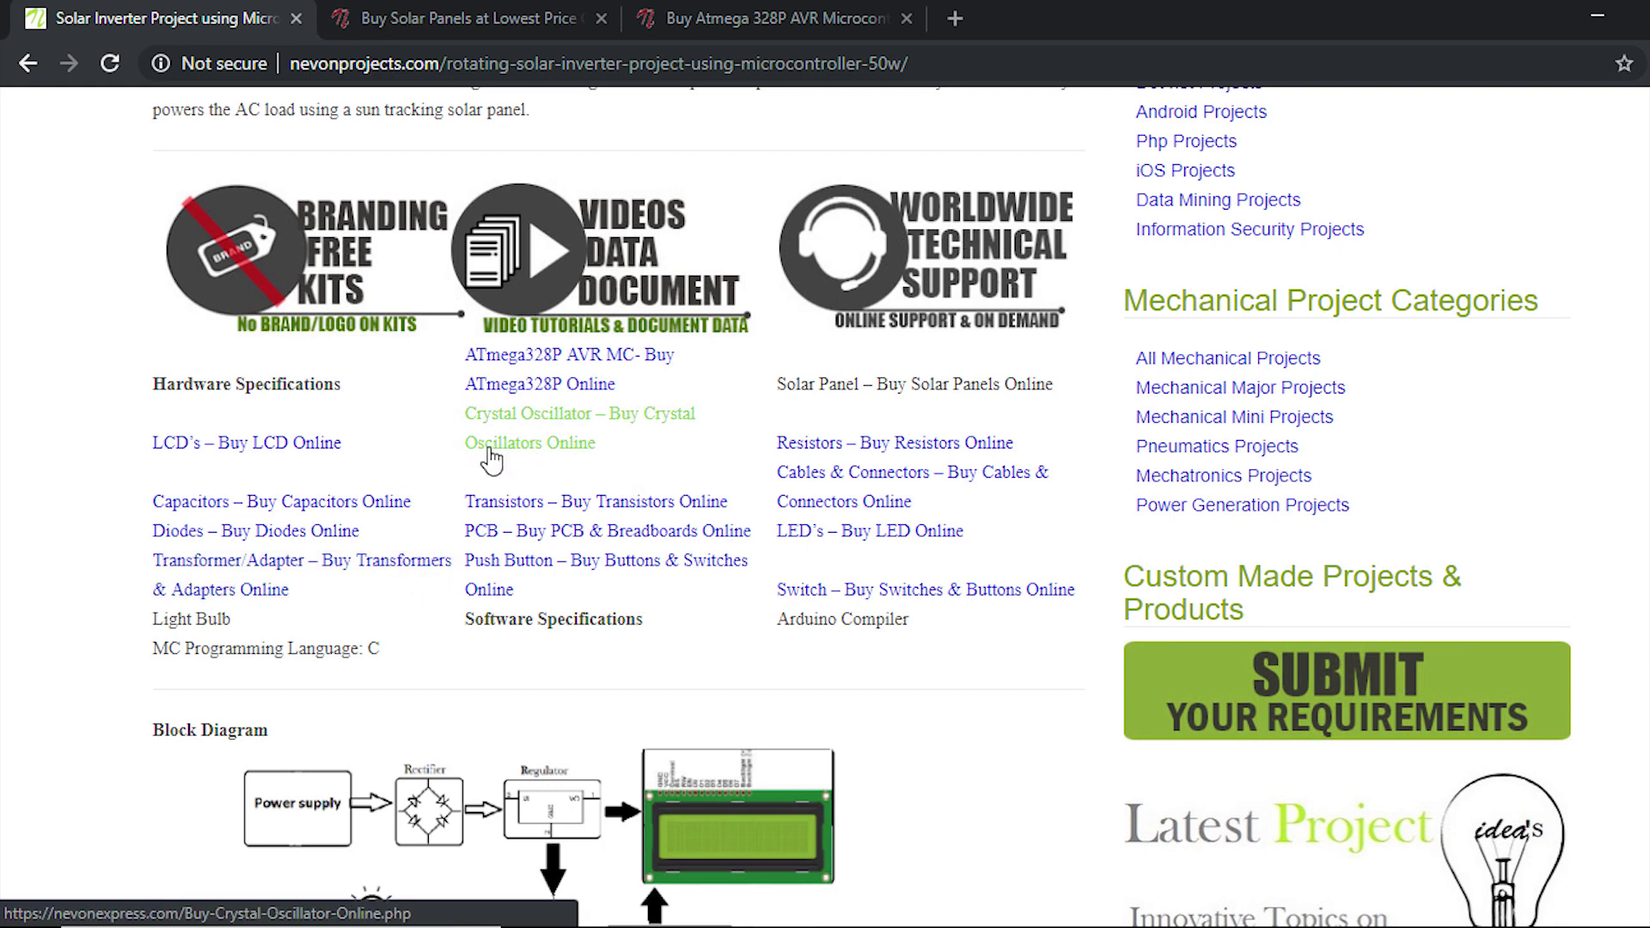
# - Browse the LED and LCD displays store page linked in the hardware specifications, and return to the project page
pyautogui.click(316, 442)
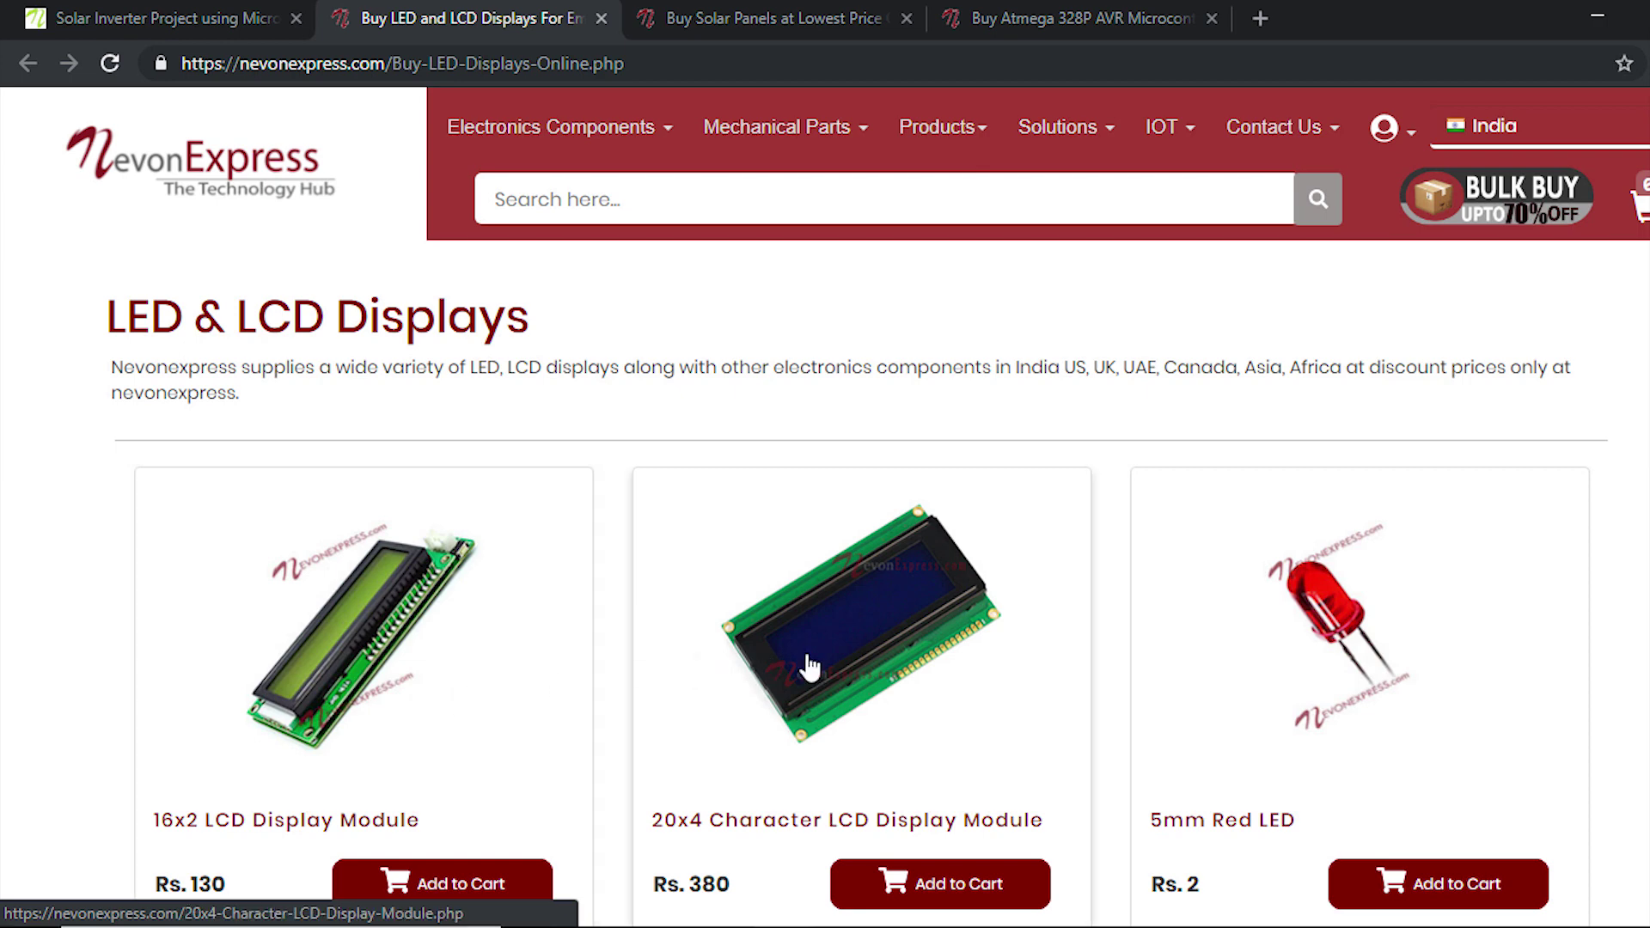
pyautogui.scroll(-3, 830, 516)
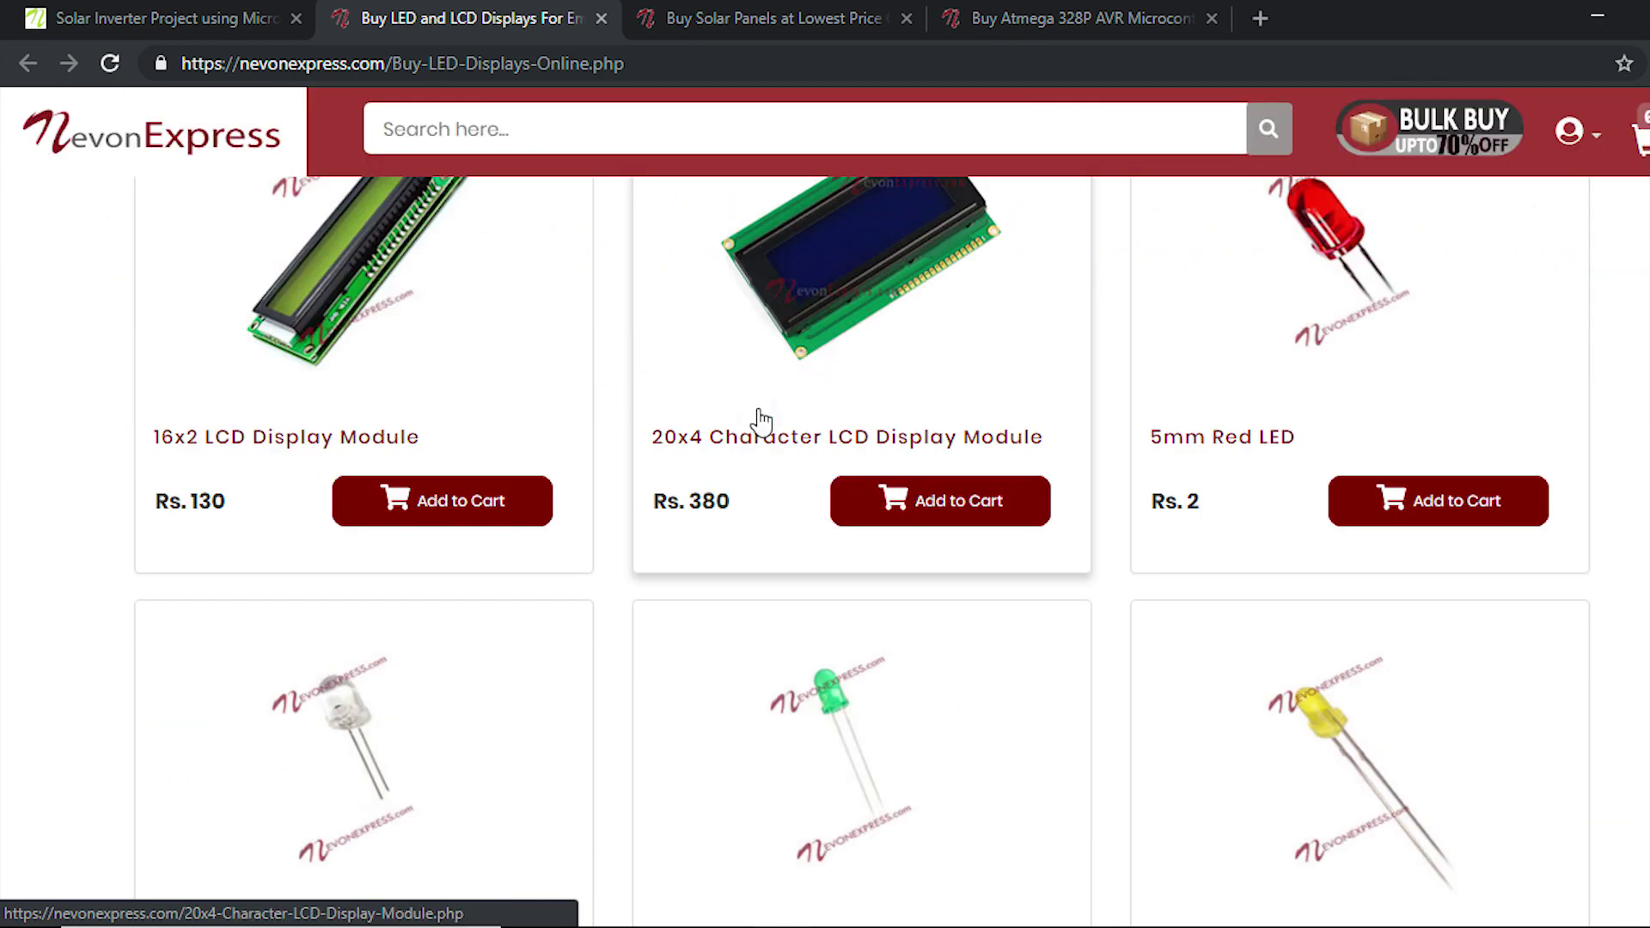
pyautogui.scroll(-11, 851, 442)
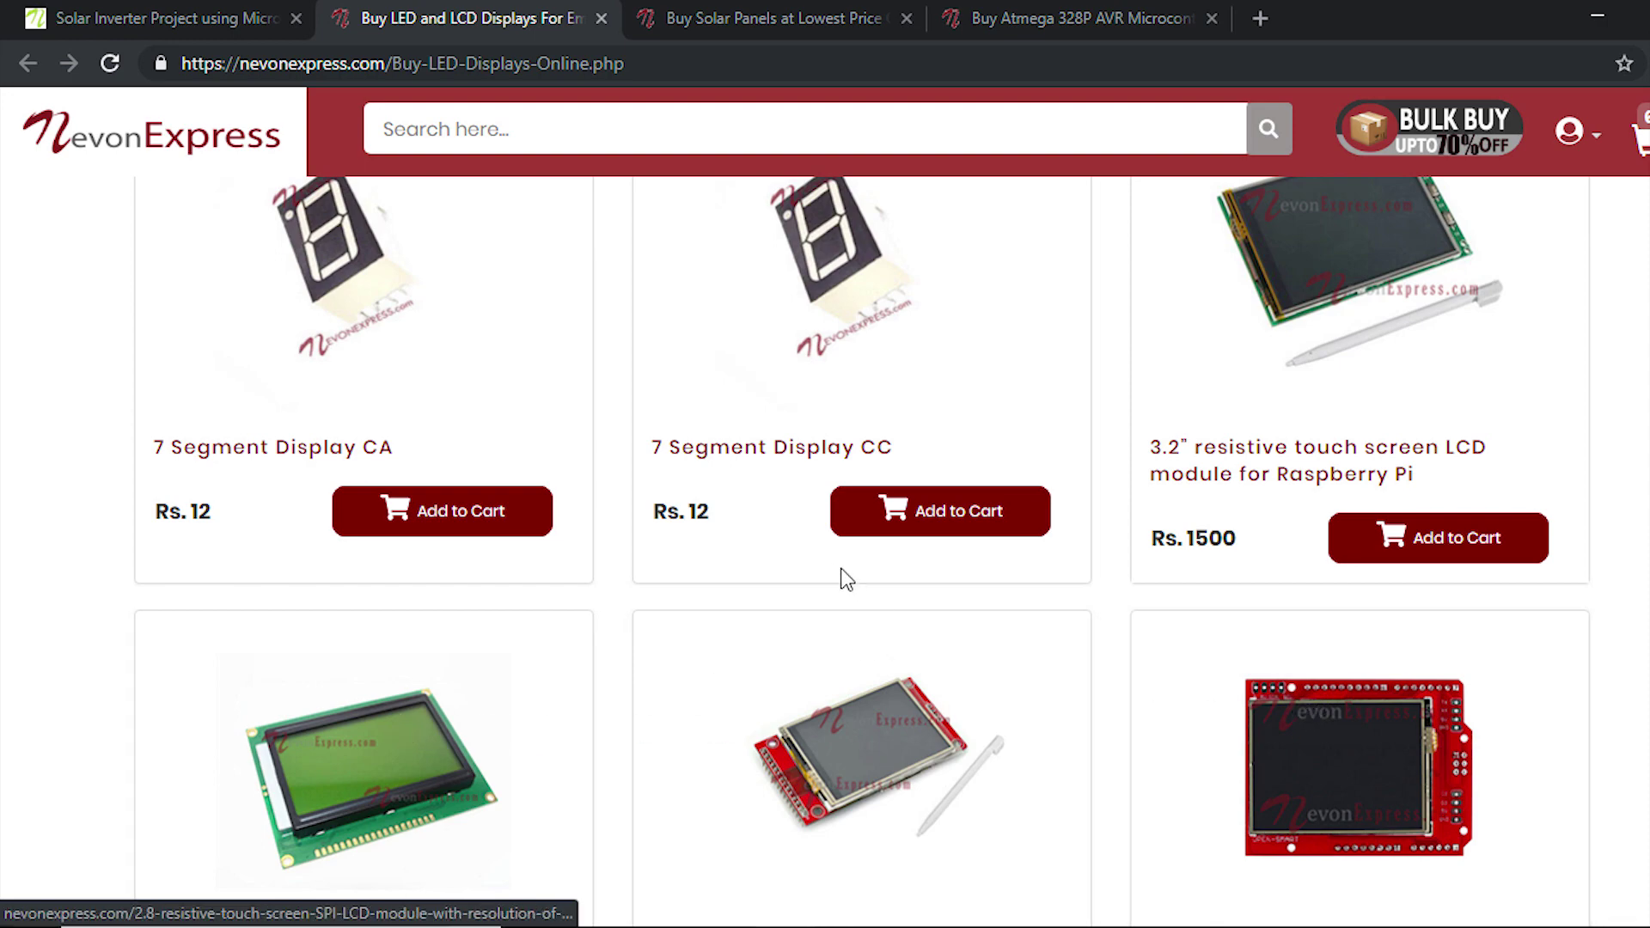
pyautogui.scroll(15, 832, 571)
pyautogui.click(197, 12)
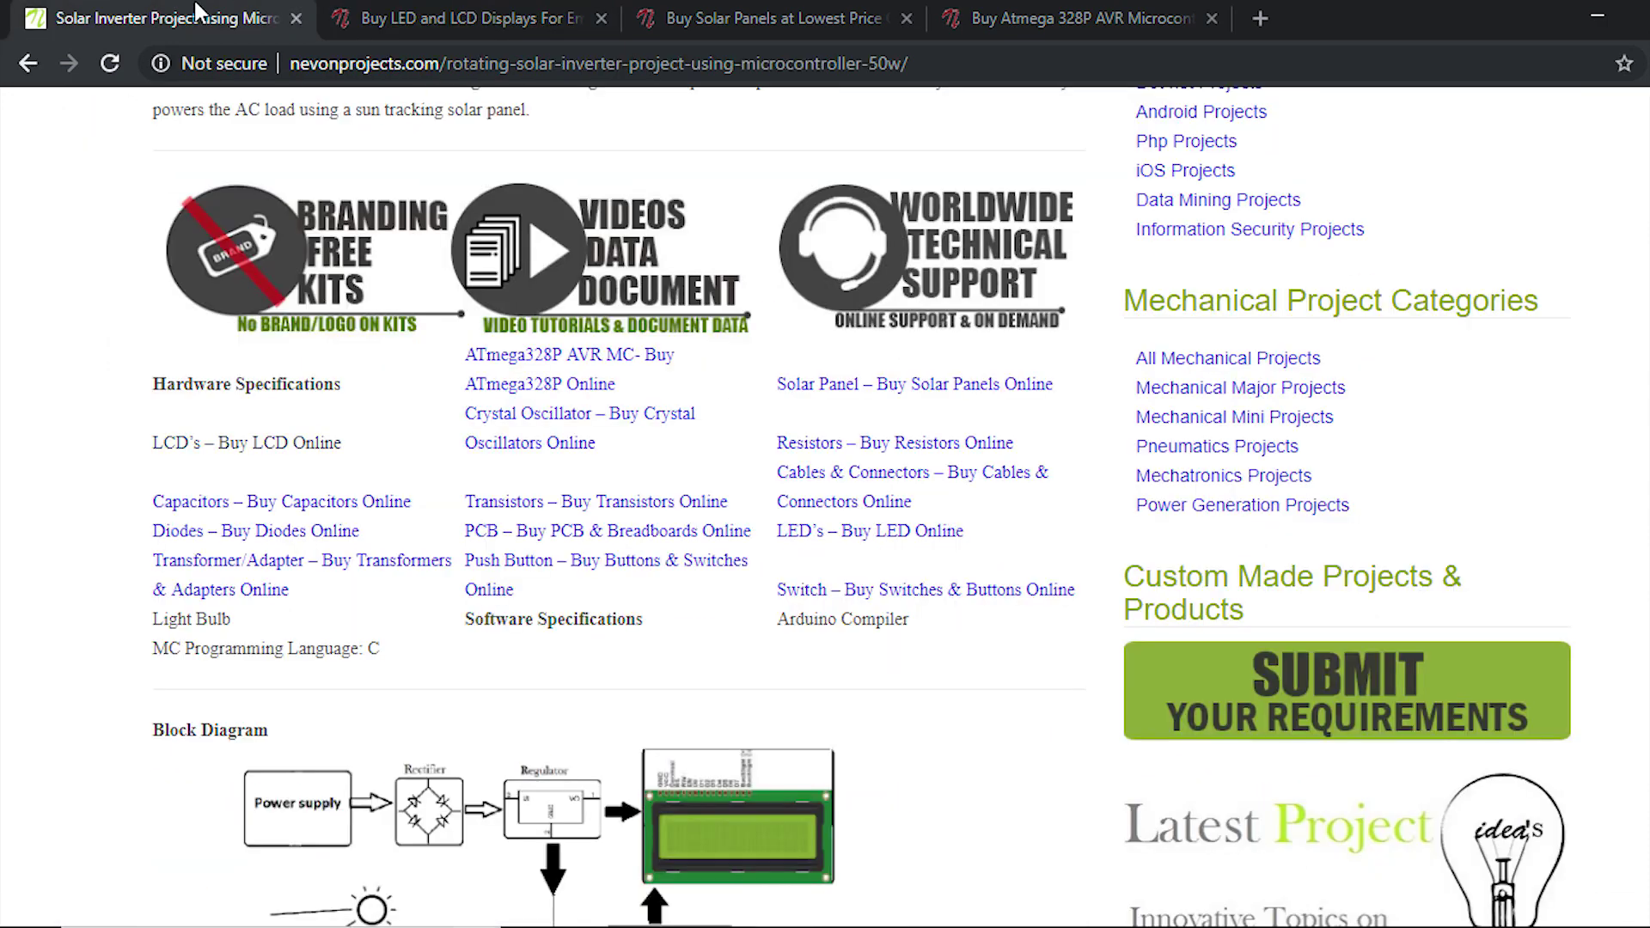
# - Review the block diagram, hardware specifications and system description on the solar inverter project page
pyautogui.scroll(-4, 855, 469)
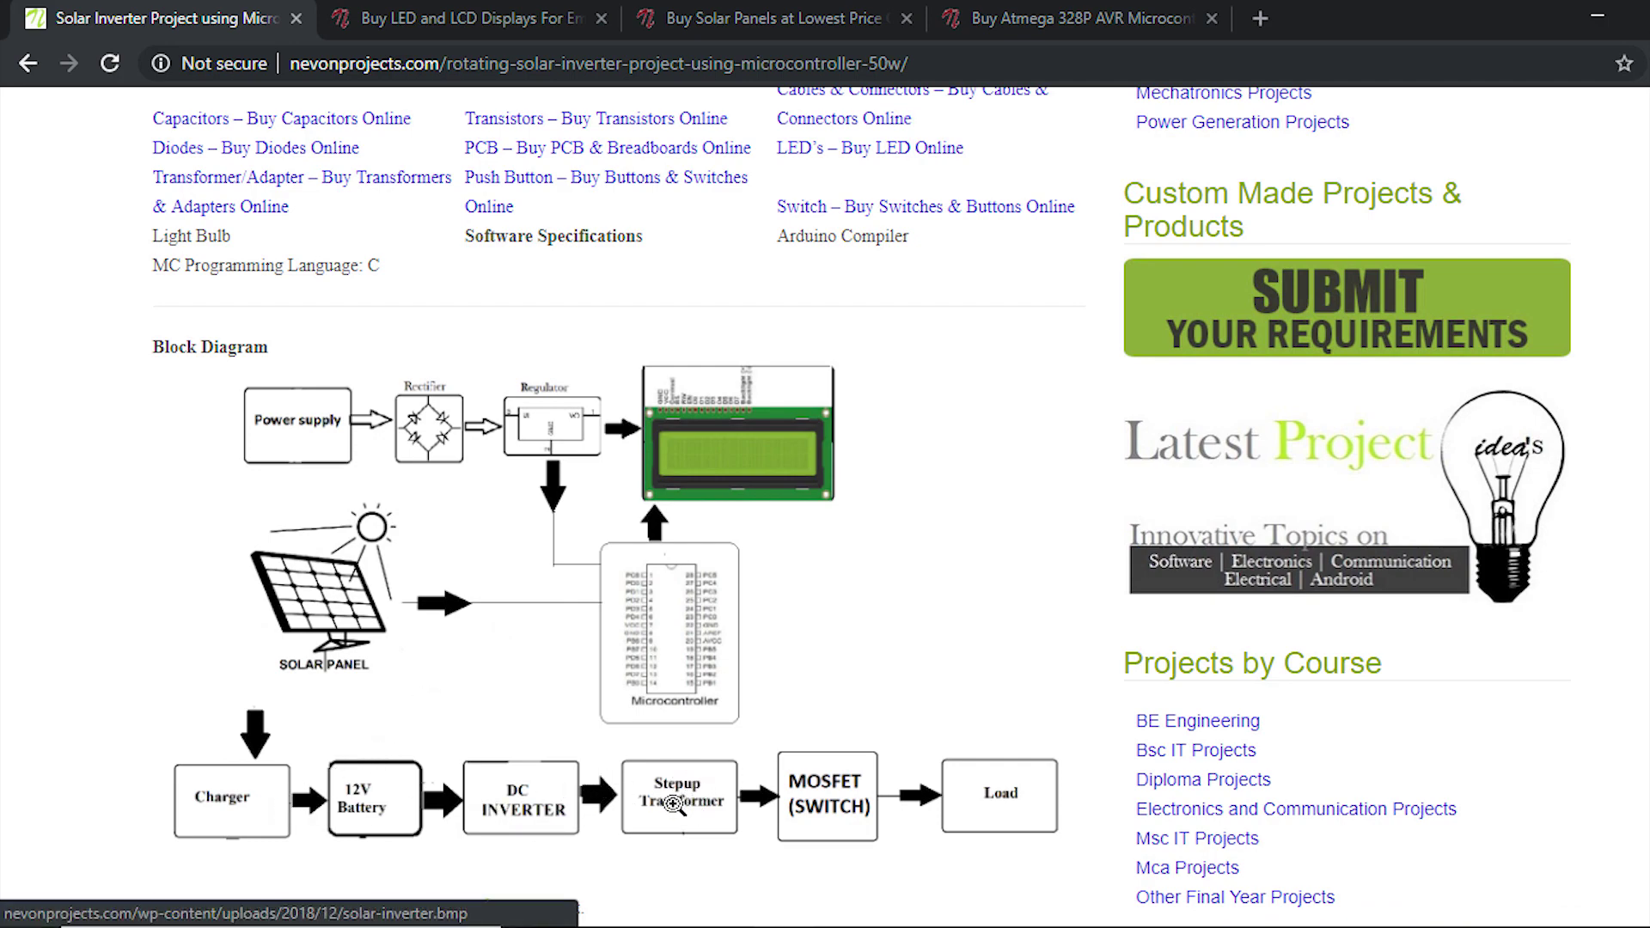
pyautogui.scroll(5, 753, 730)
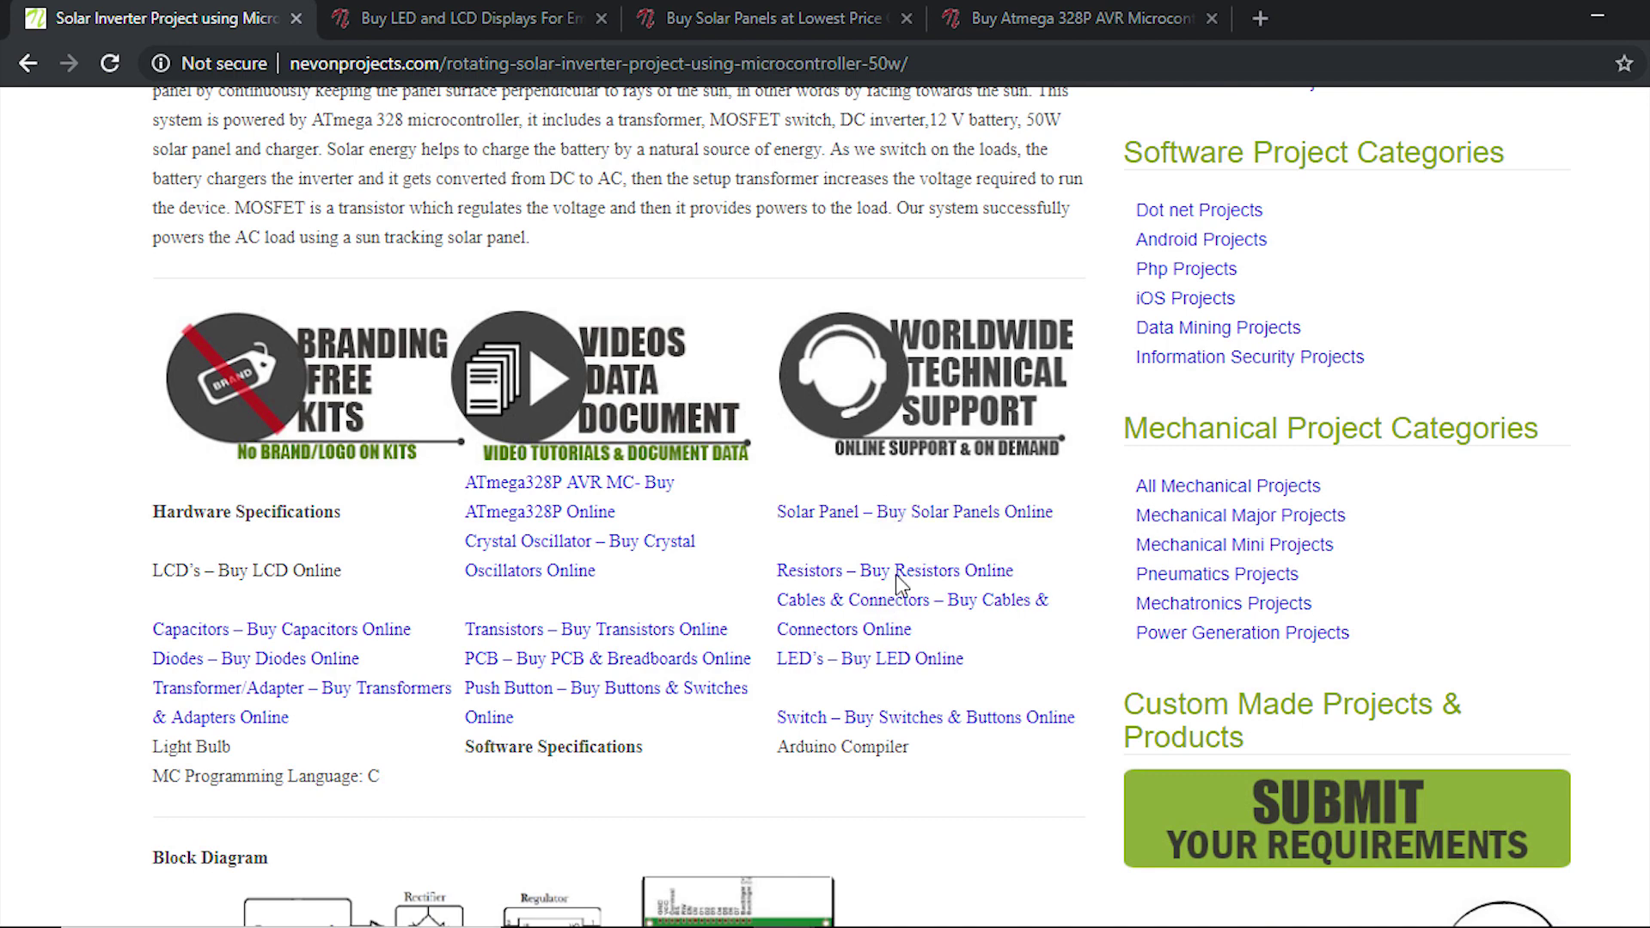
pyautogui.scroll(5, 112, 629)
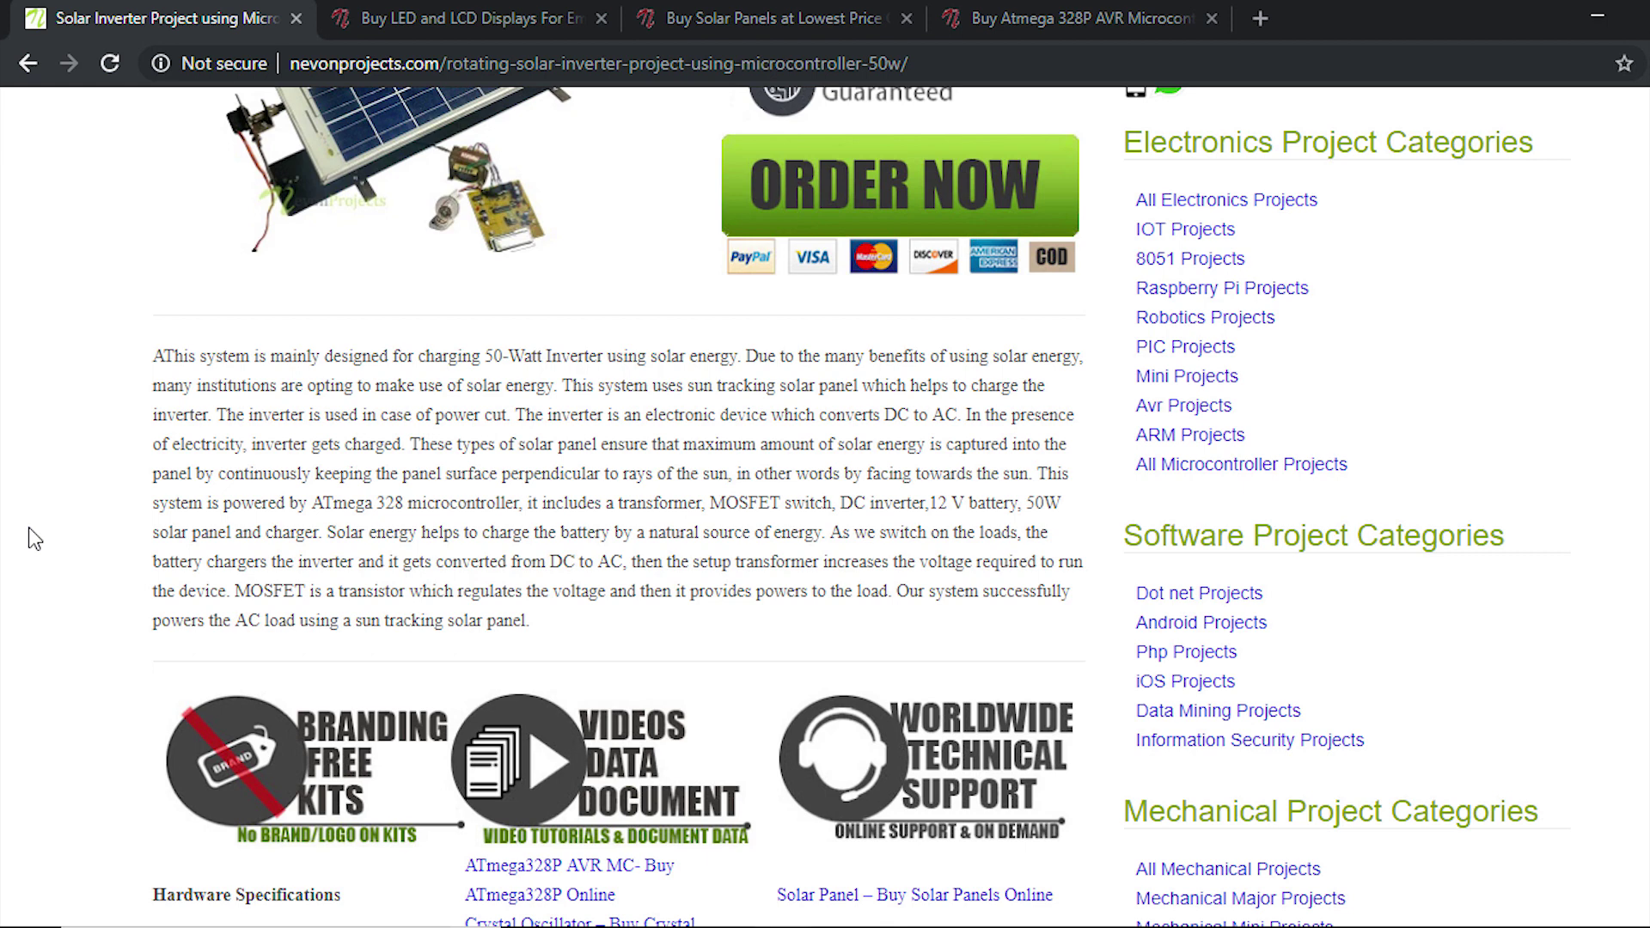
pyautogui.scroll(-4, 55, 537)
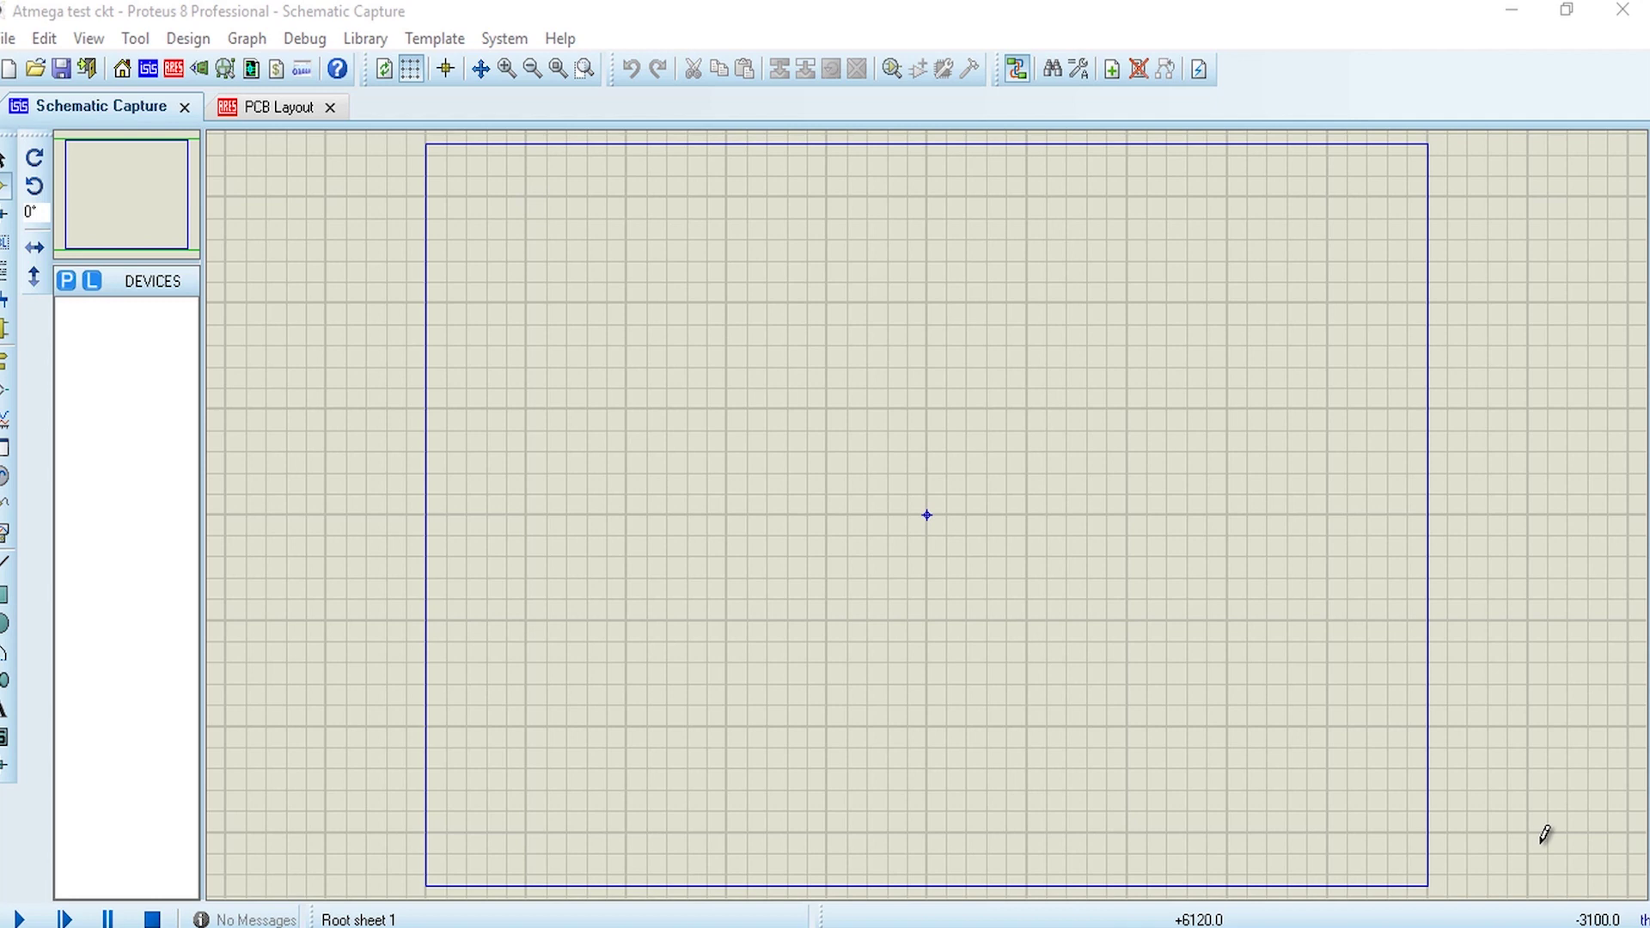
# - Switch to Proteus and place an ATMEGA328P component from the libraries near the middle of the schematic sheet
pyautogui.rightClick(843, 291)
pyautogui.moveTo(926, 317)
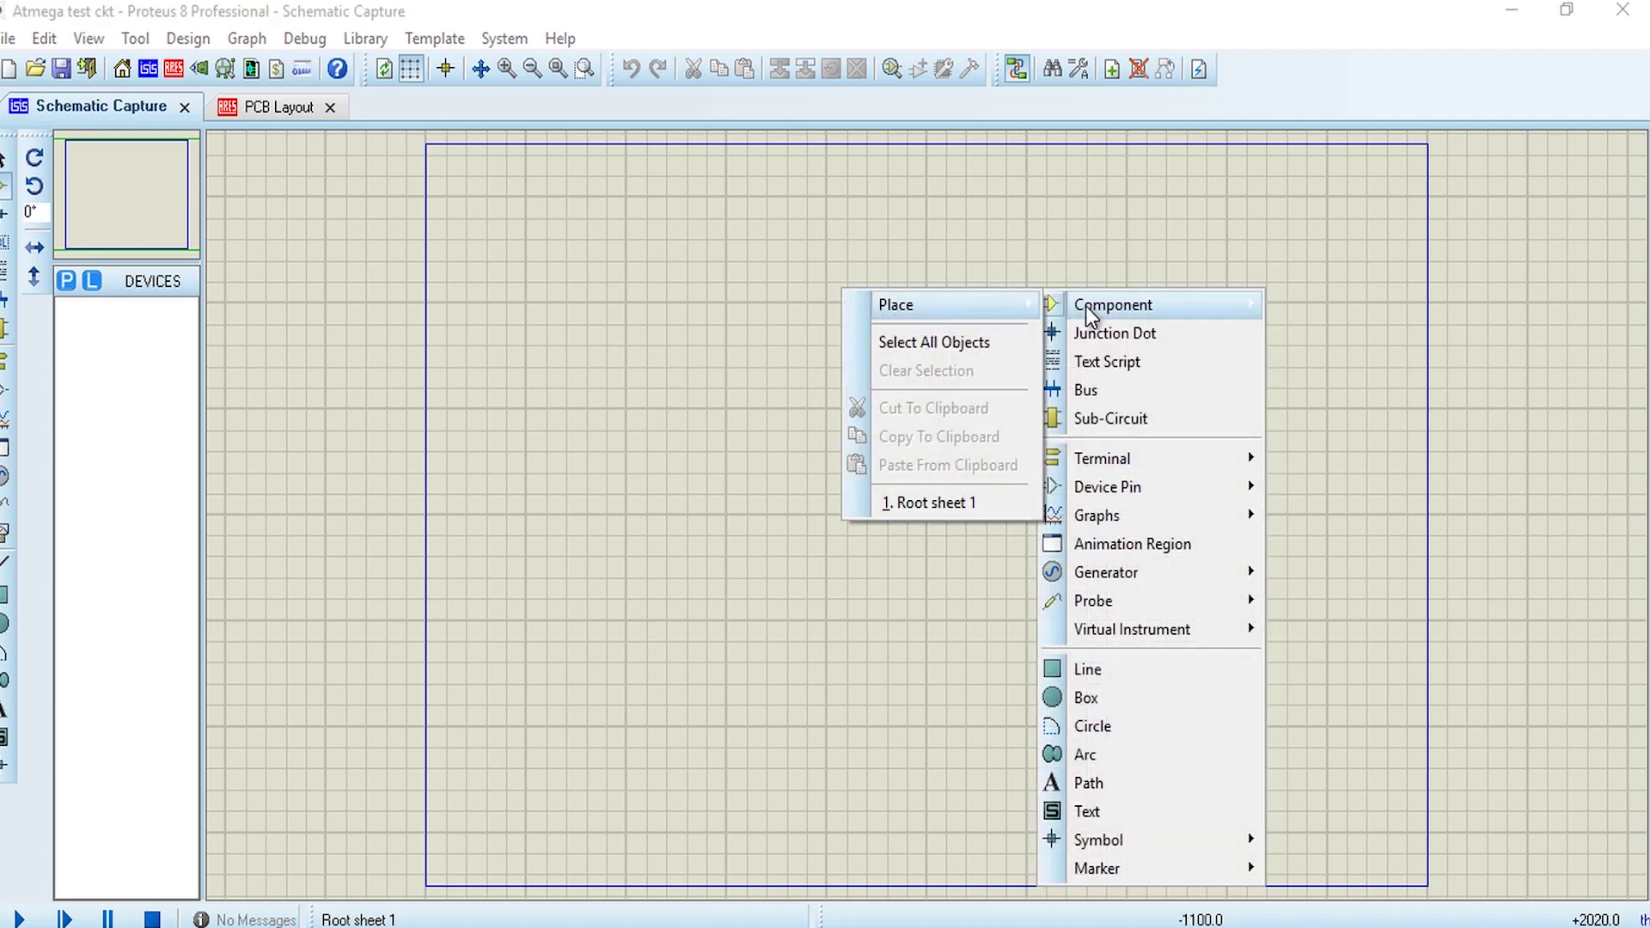
pyautogui.moveTo(1157, 306)
pyautogui.click(1354, 303)
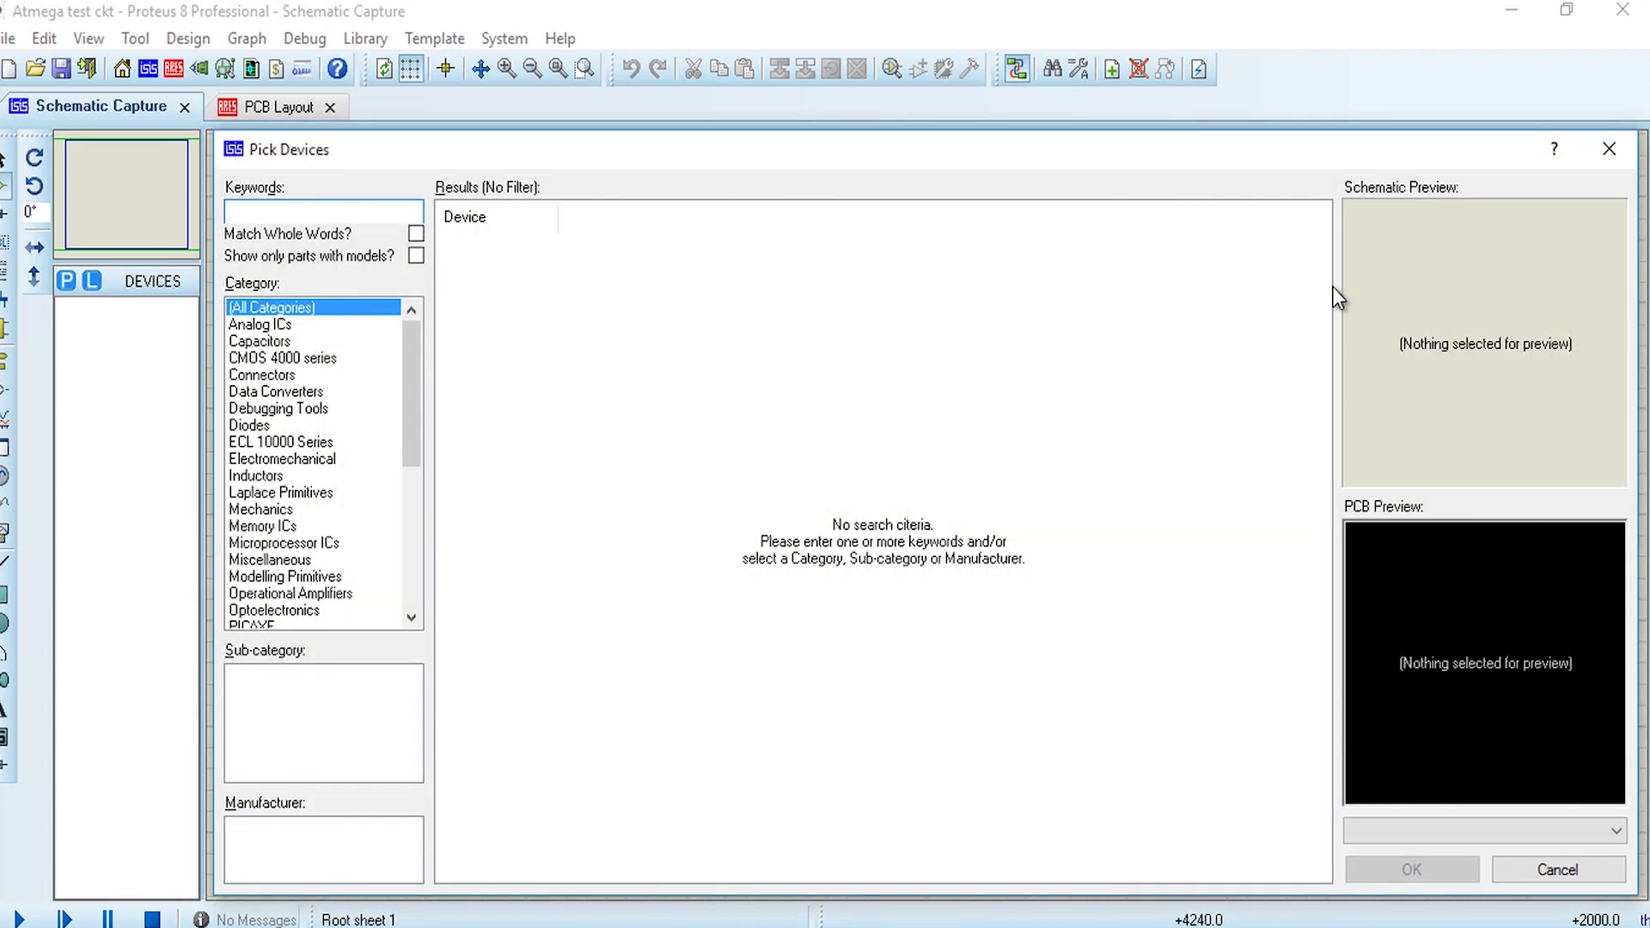
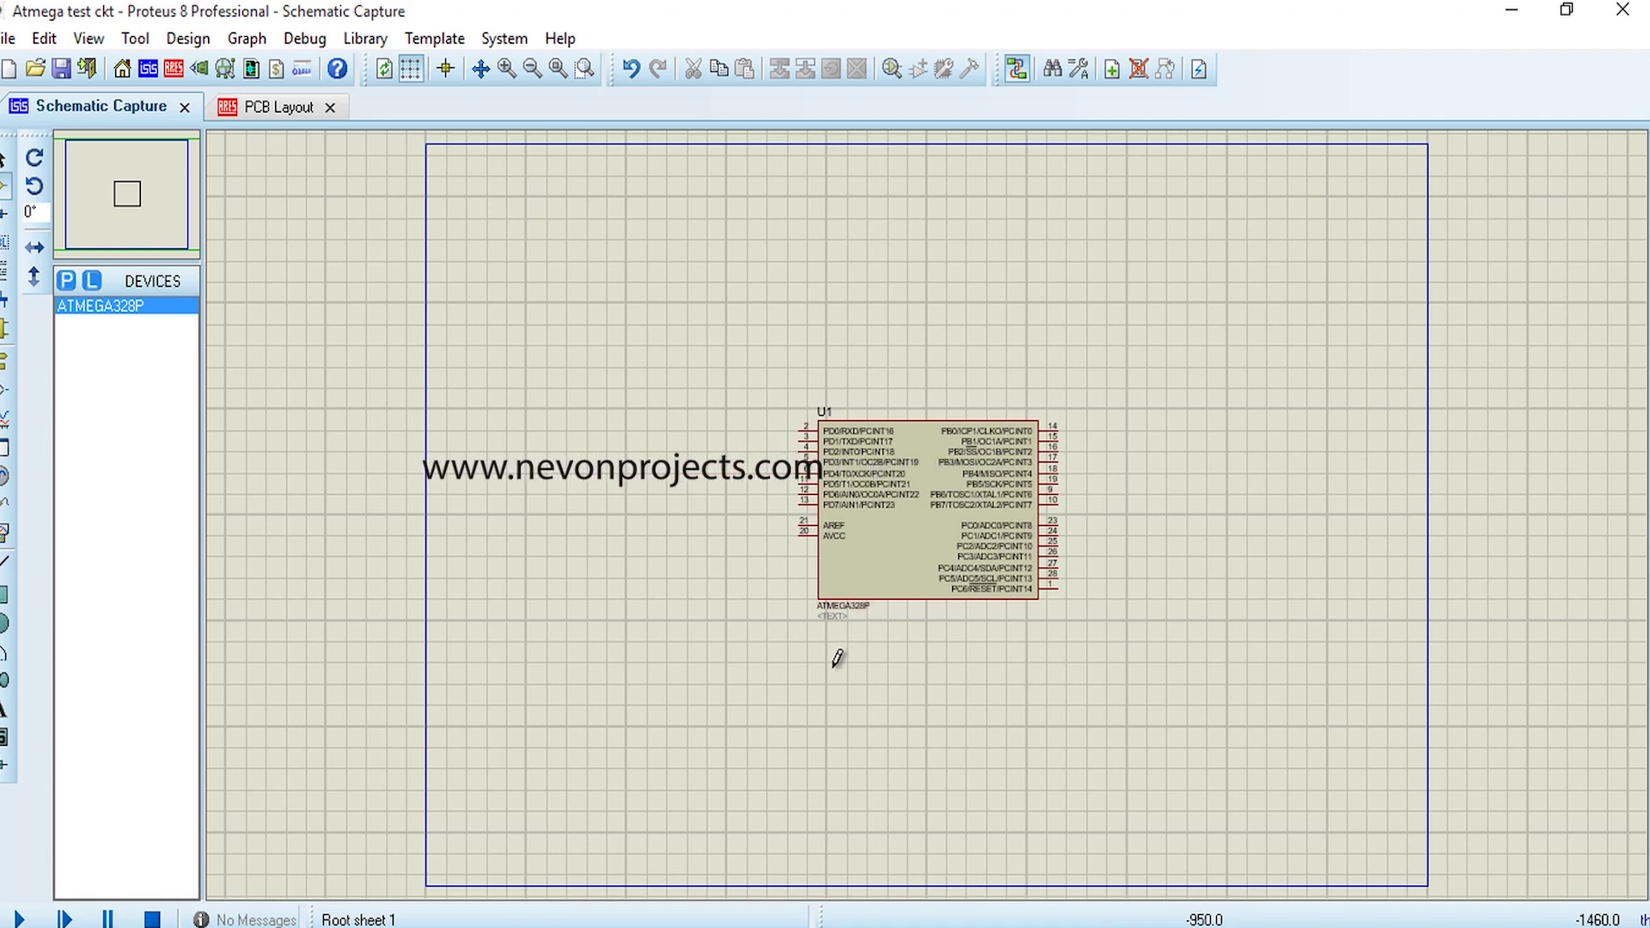
# - Find the 330R 0.6 W Maplin resistor MINRES330R in the component libraries and place it above the ATMEGA328P
pyautogui.rightClick(627, 472)
pyautogui.moveTo(696, 503)
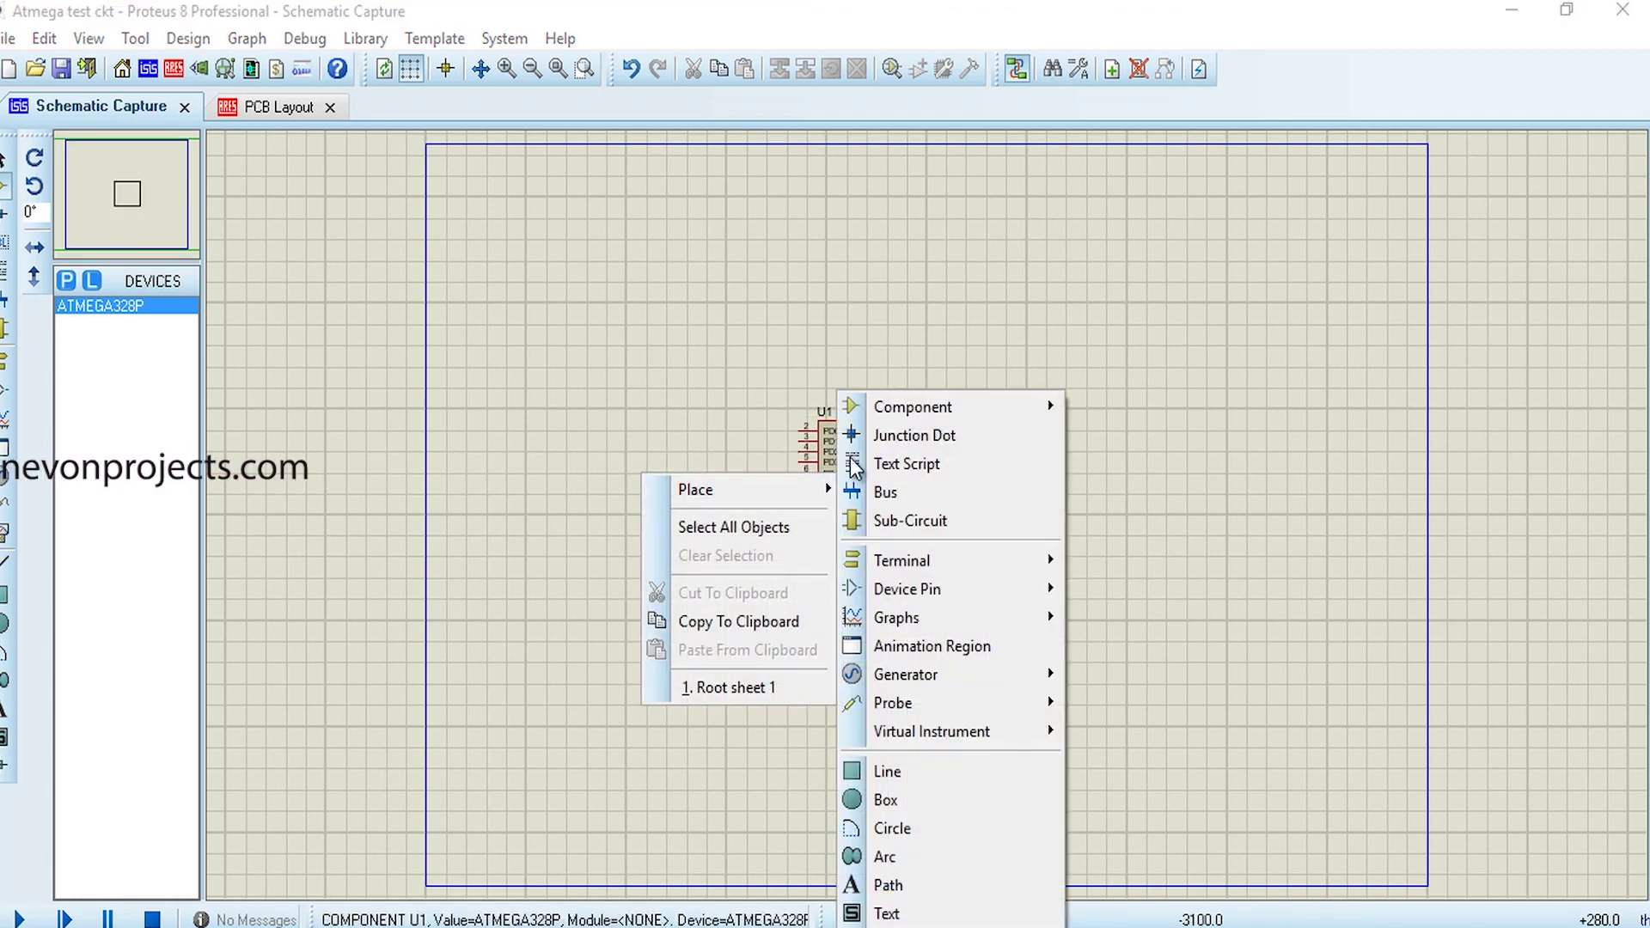
pyautogui.moveTo(916, 405)
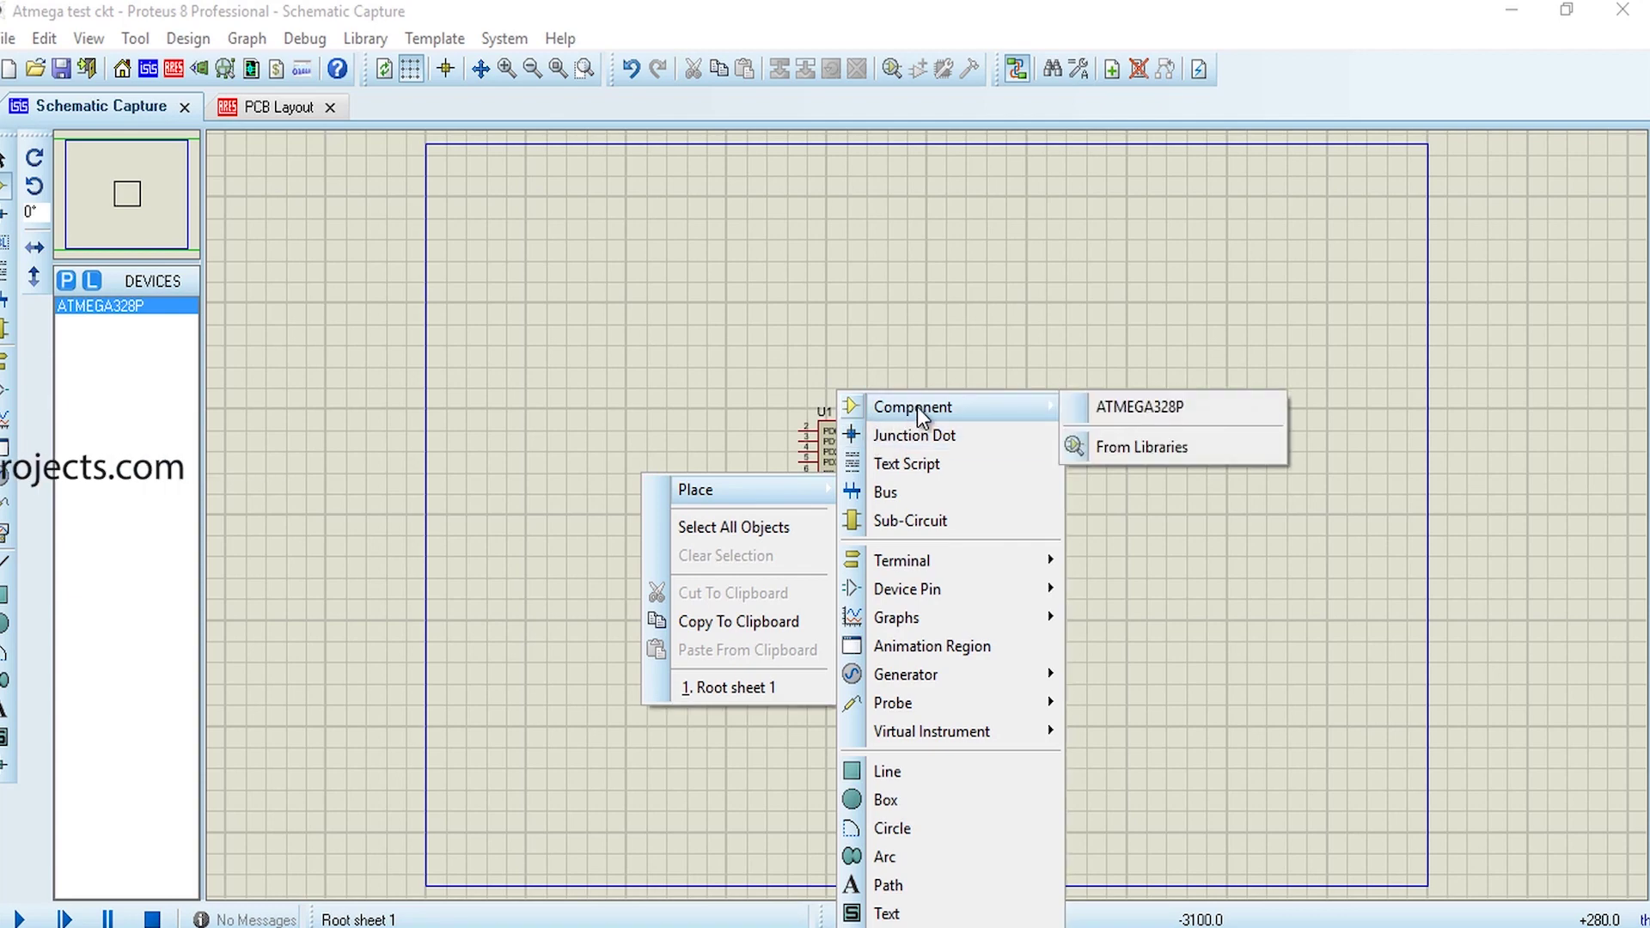
pyautogui.click(1159, 444)
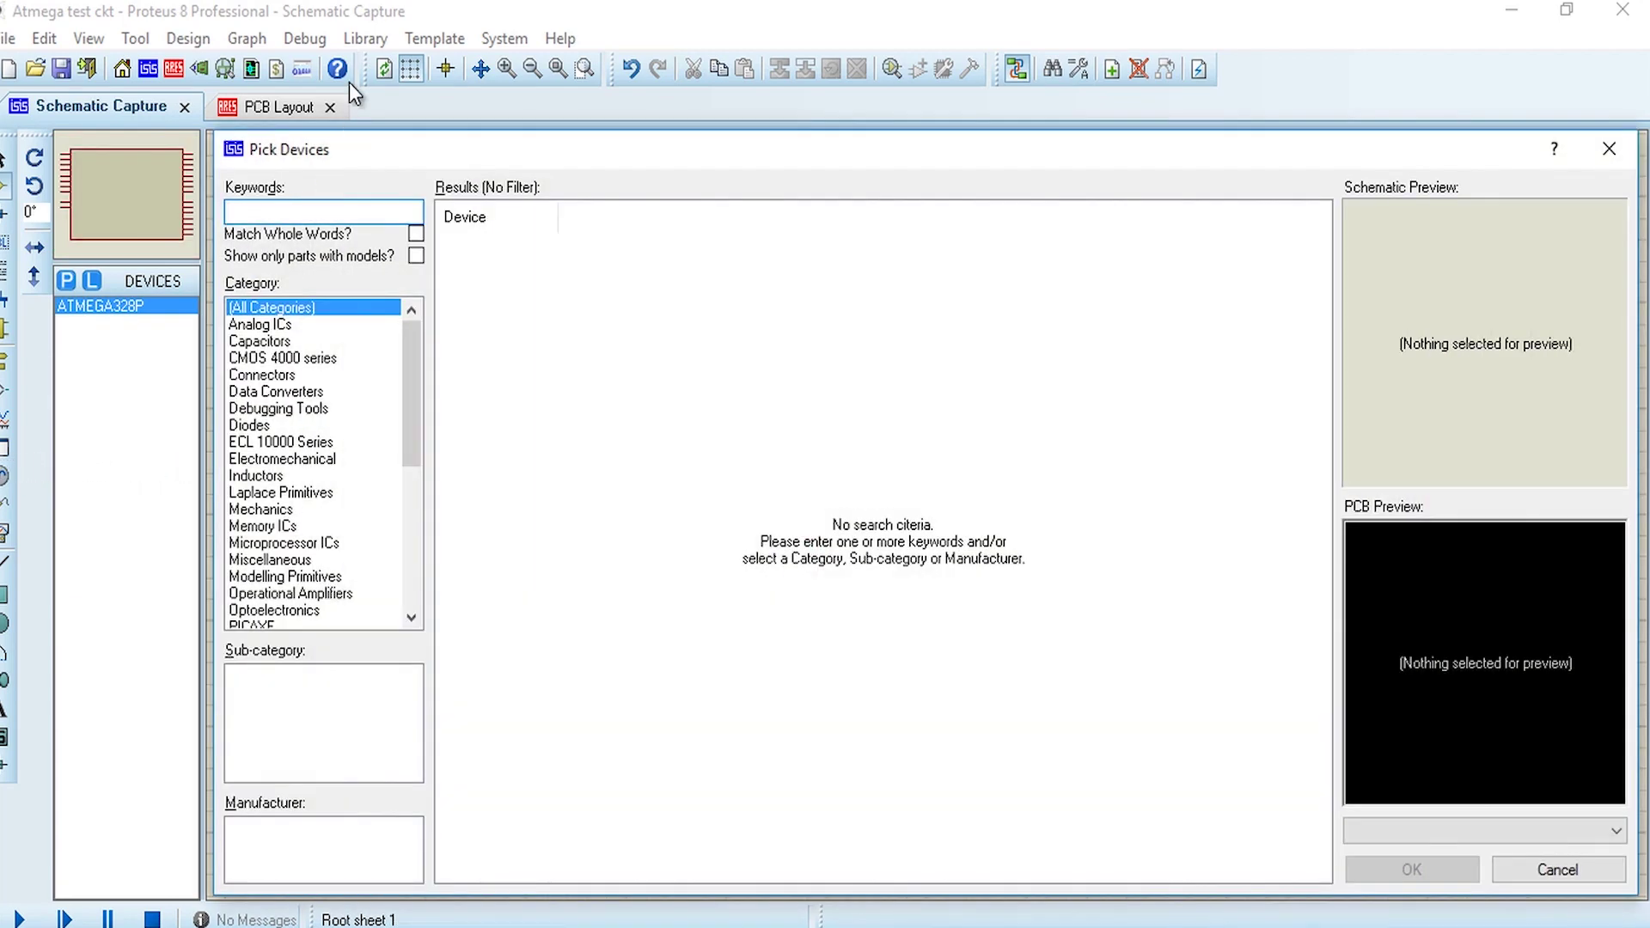
pyautogui.write('333')
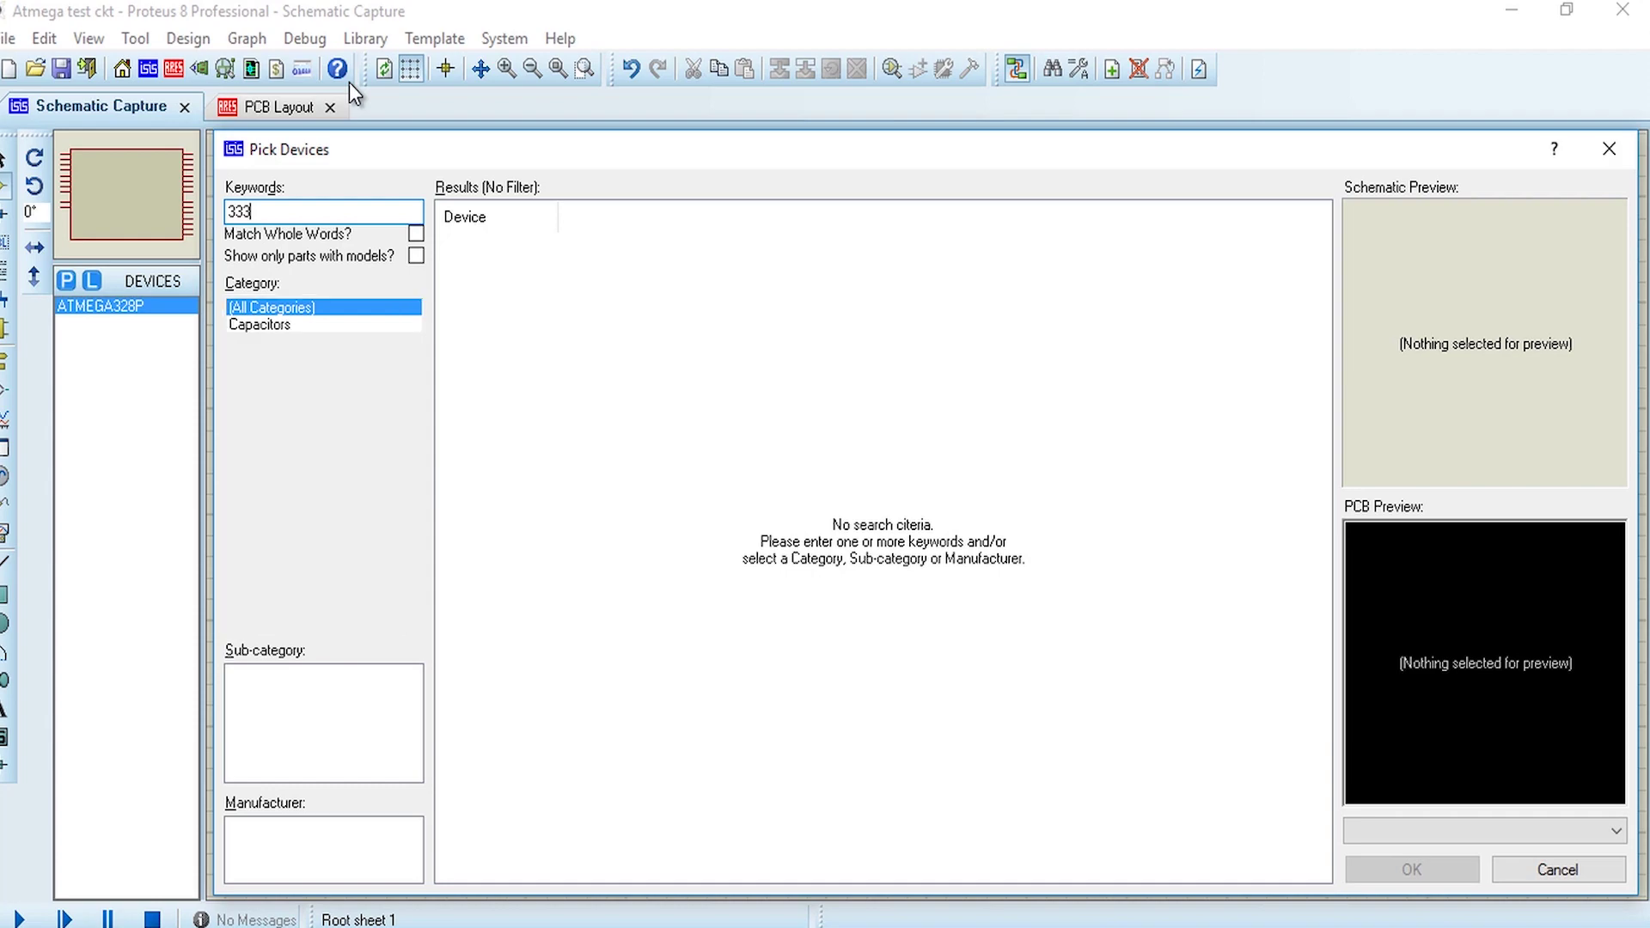
pyautogui.press('BackSpace')
pyautogui.write('0R')
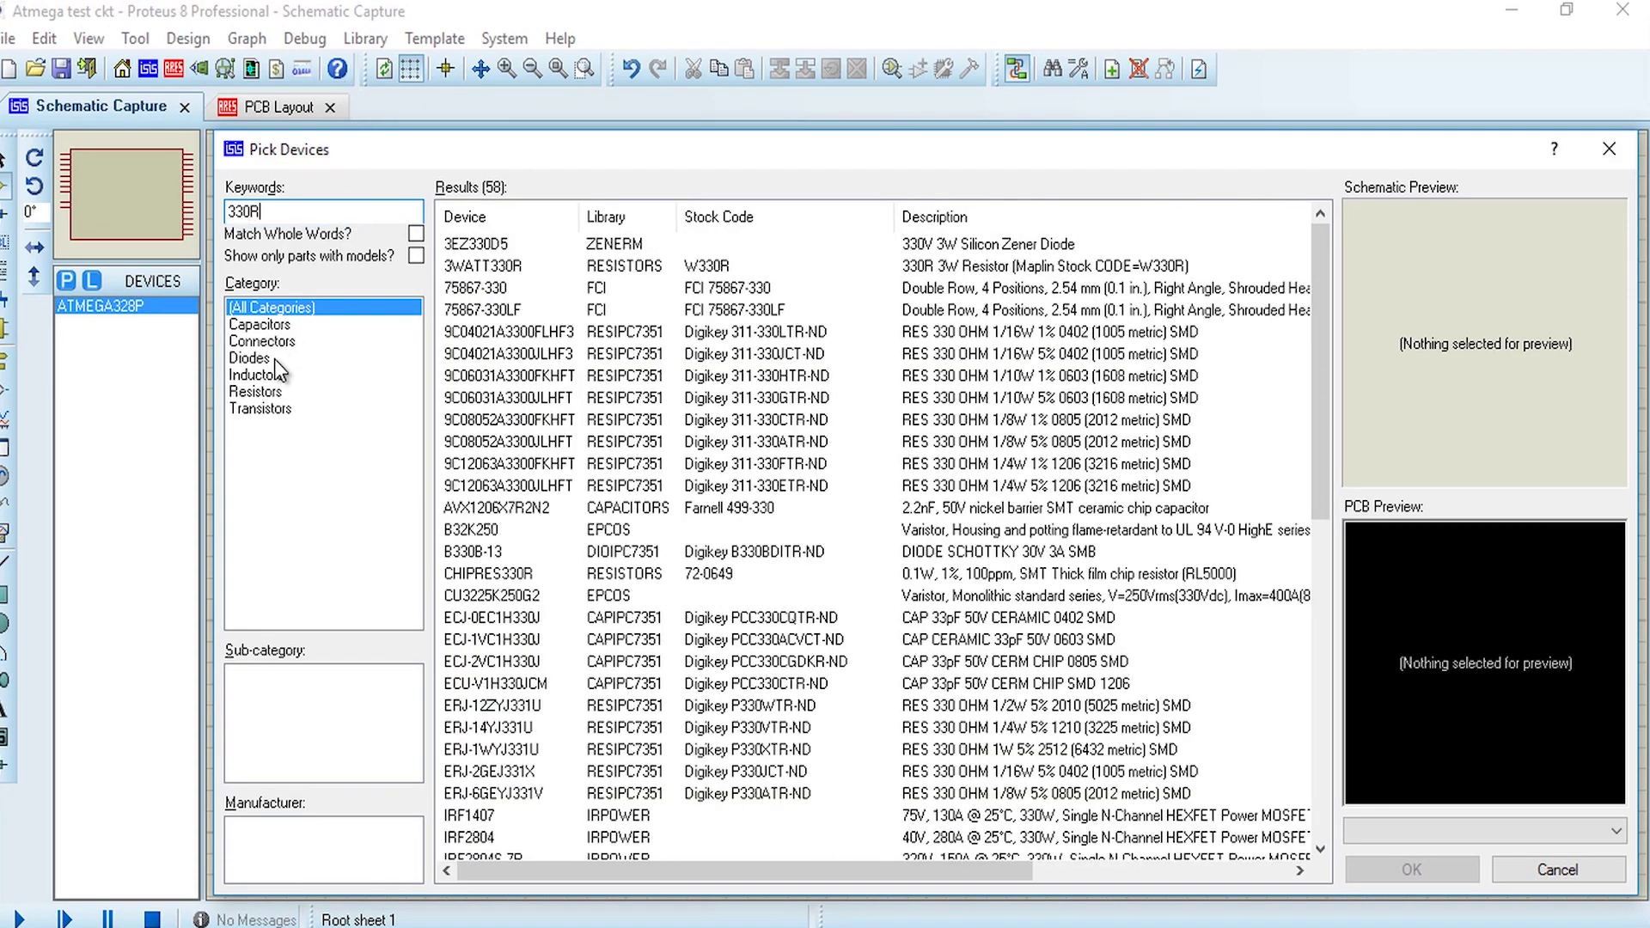
pyautogui.click(274, 396)
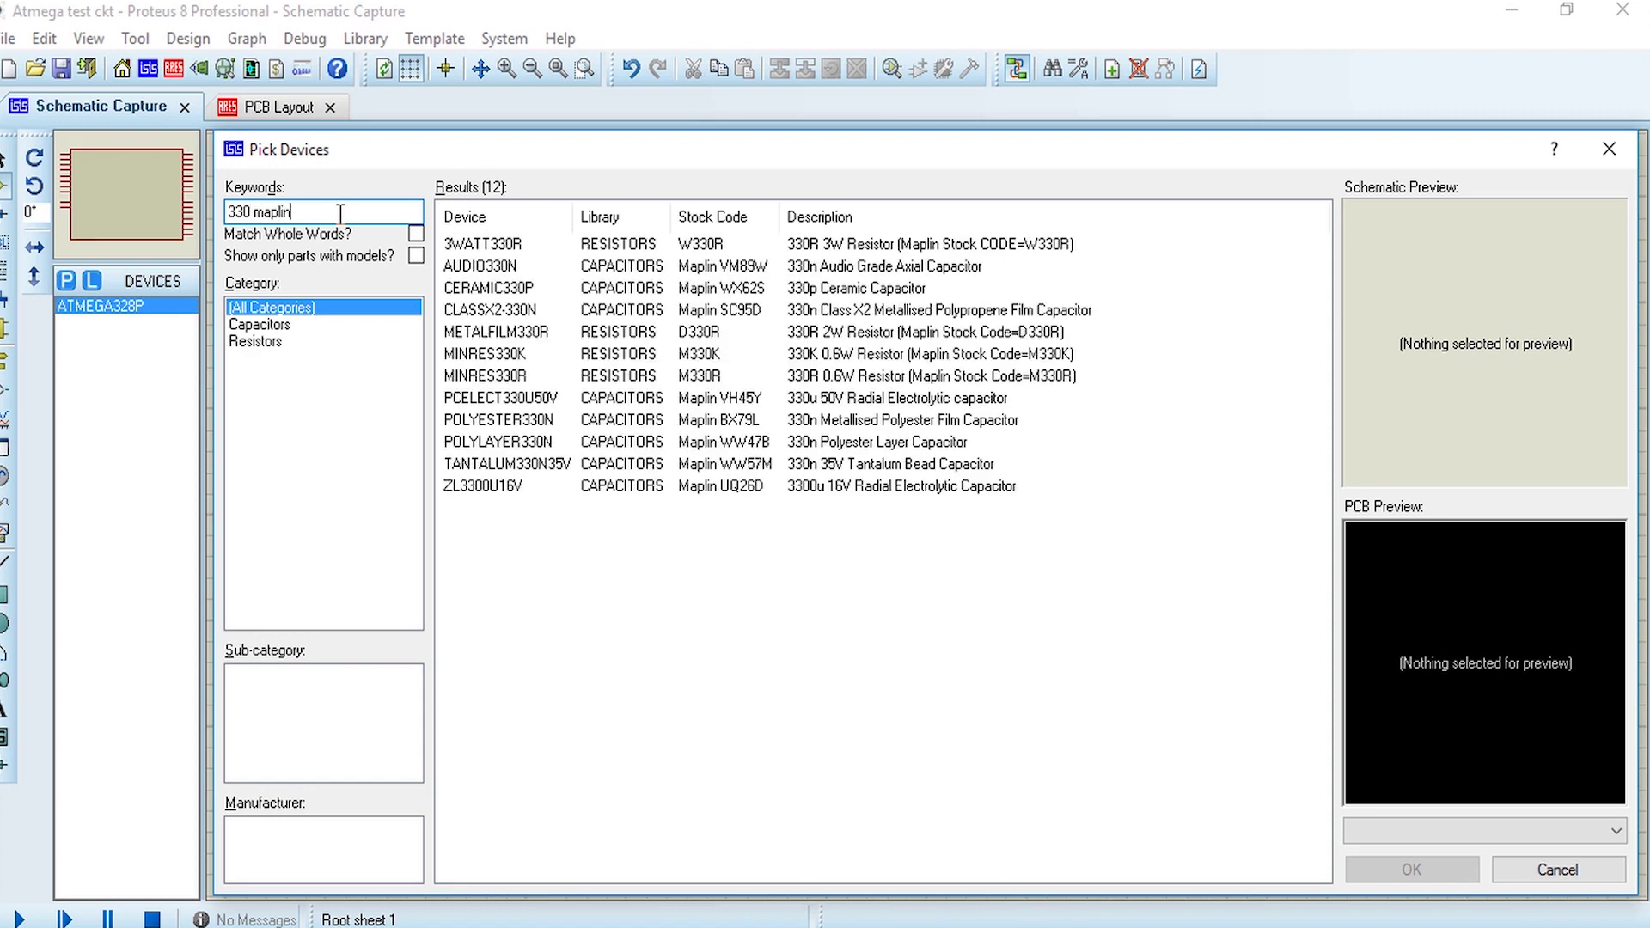
pyautogui.click(513, 379)
pyautogui.click(1386, 878)
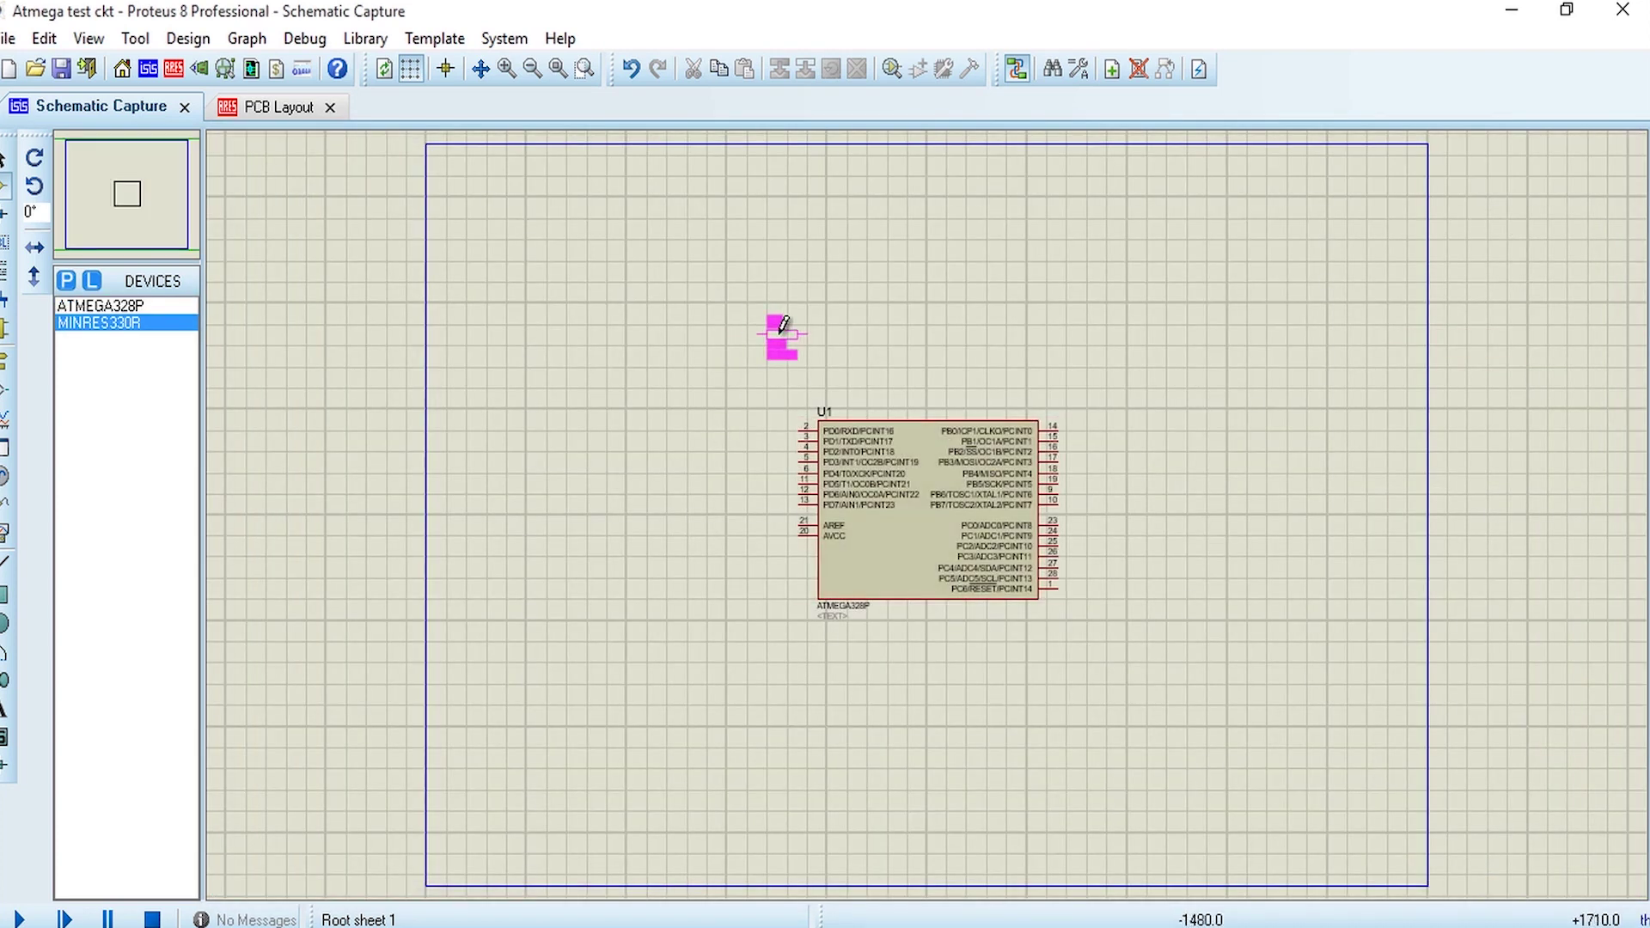
pyautogui.click(786, 330)
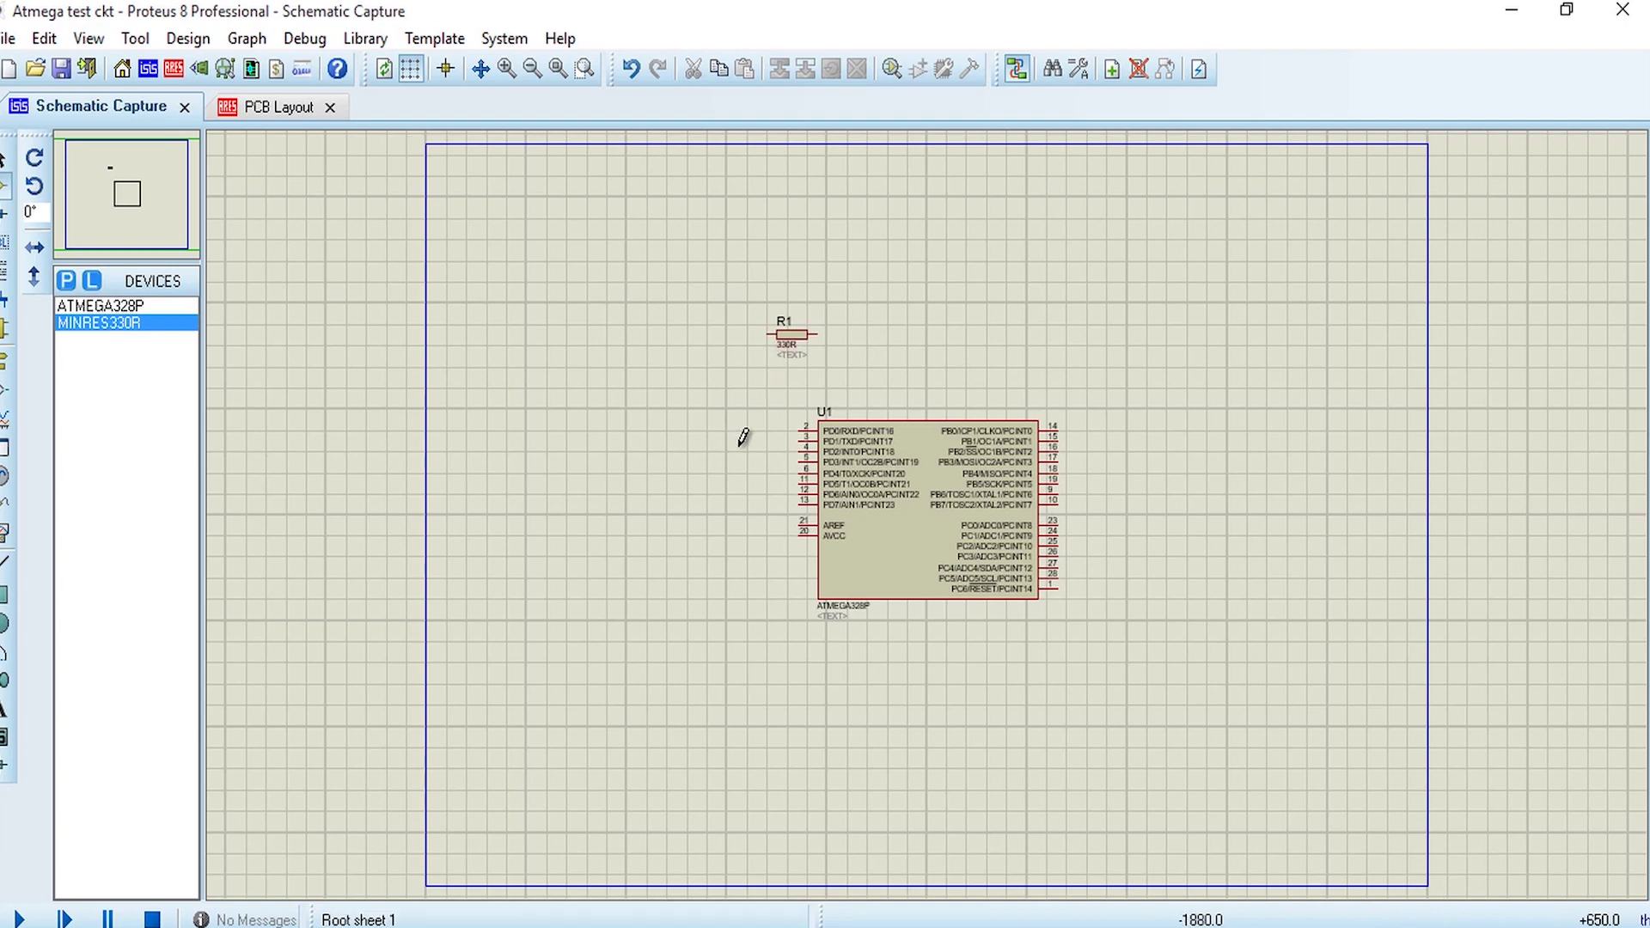
# - Move the 330R resistor to the right side of the ATMEGA328P, roughly level with pin 14
pyautogui.scroll(3, 782, 339)
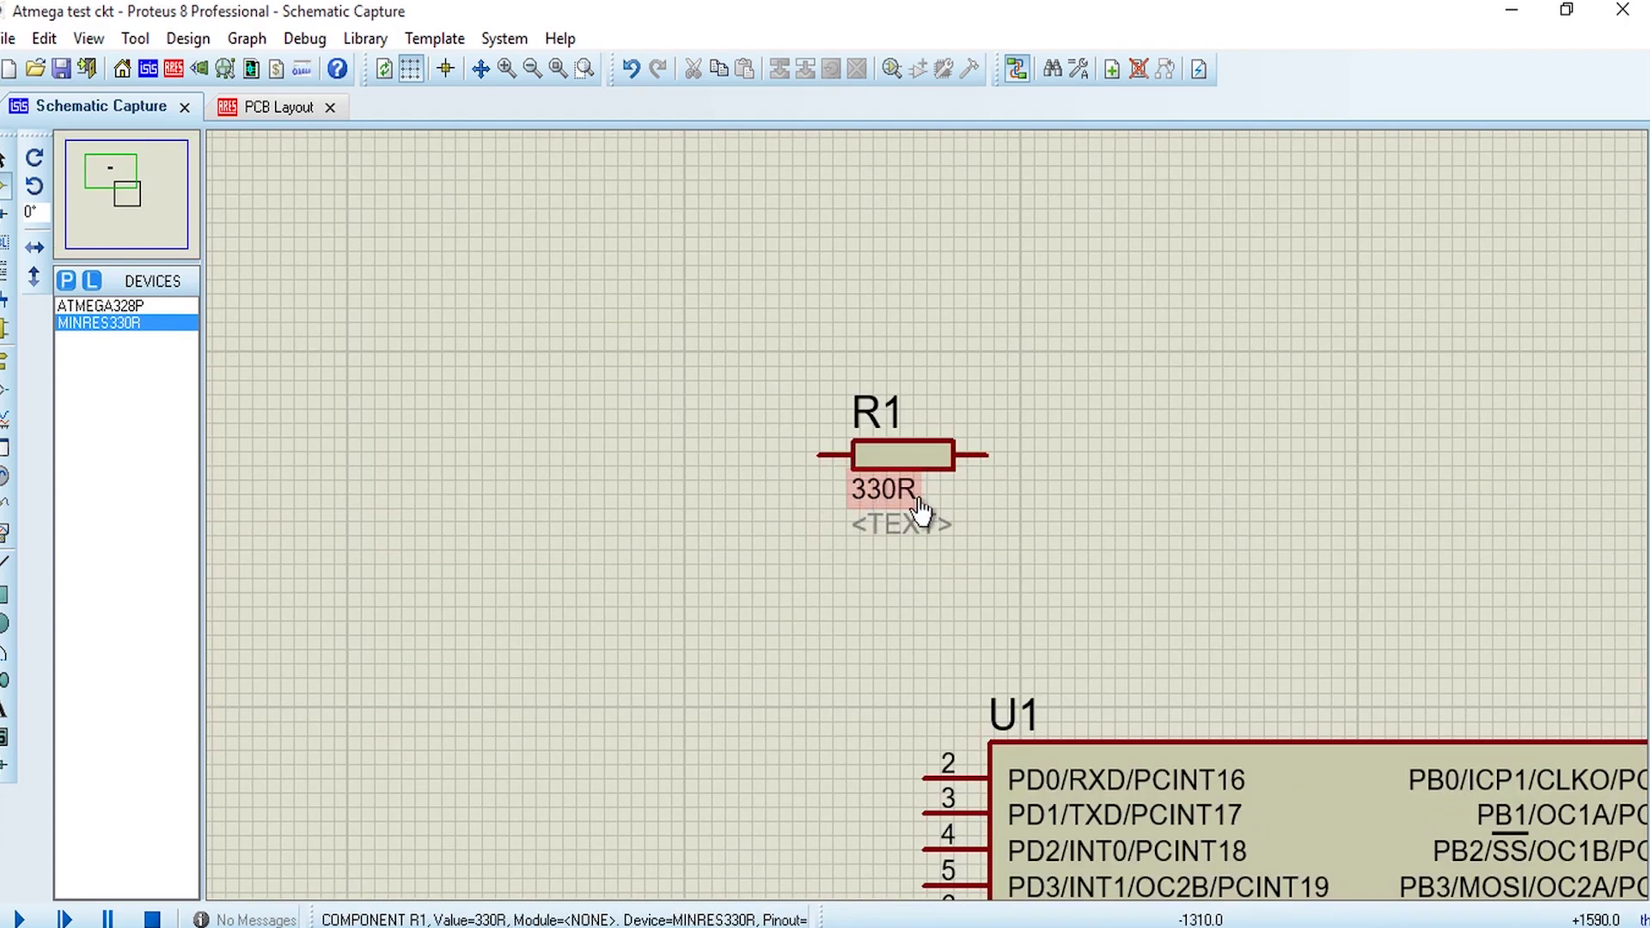
pyautogui.scroll(-3, 920, 526)
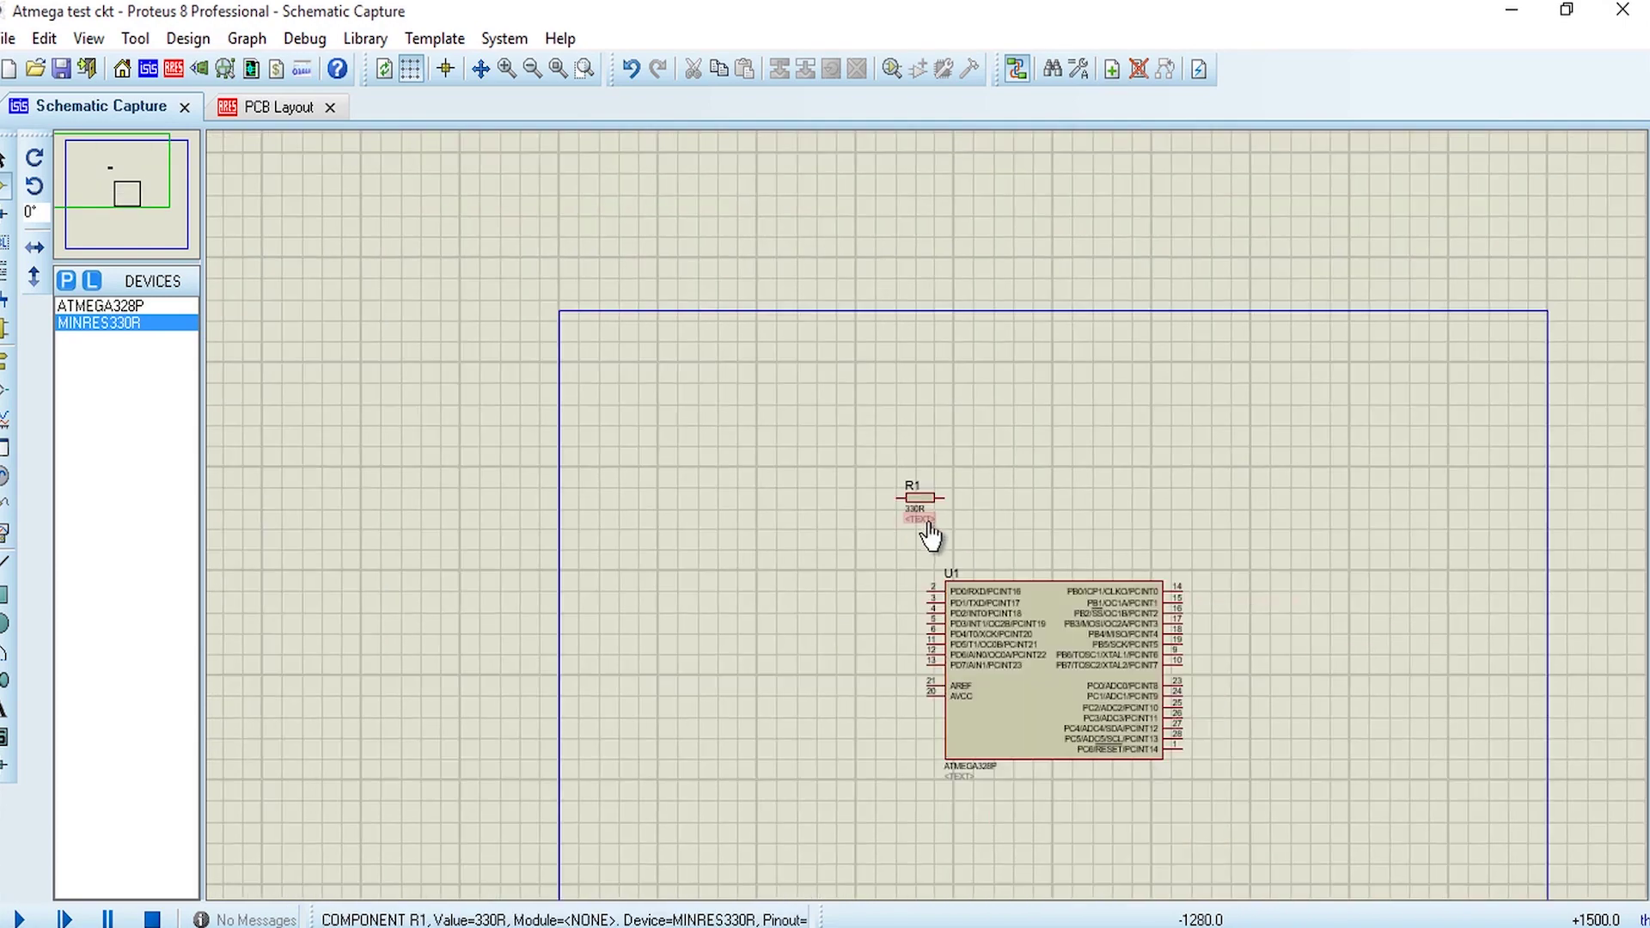
pyautogui.scroll(-1, 930, 535)
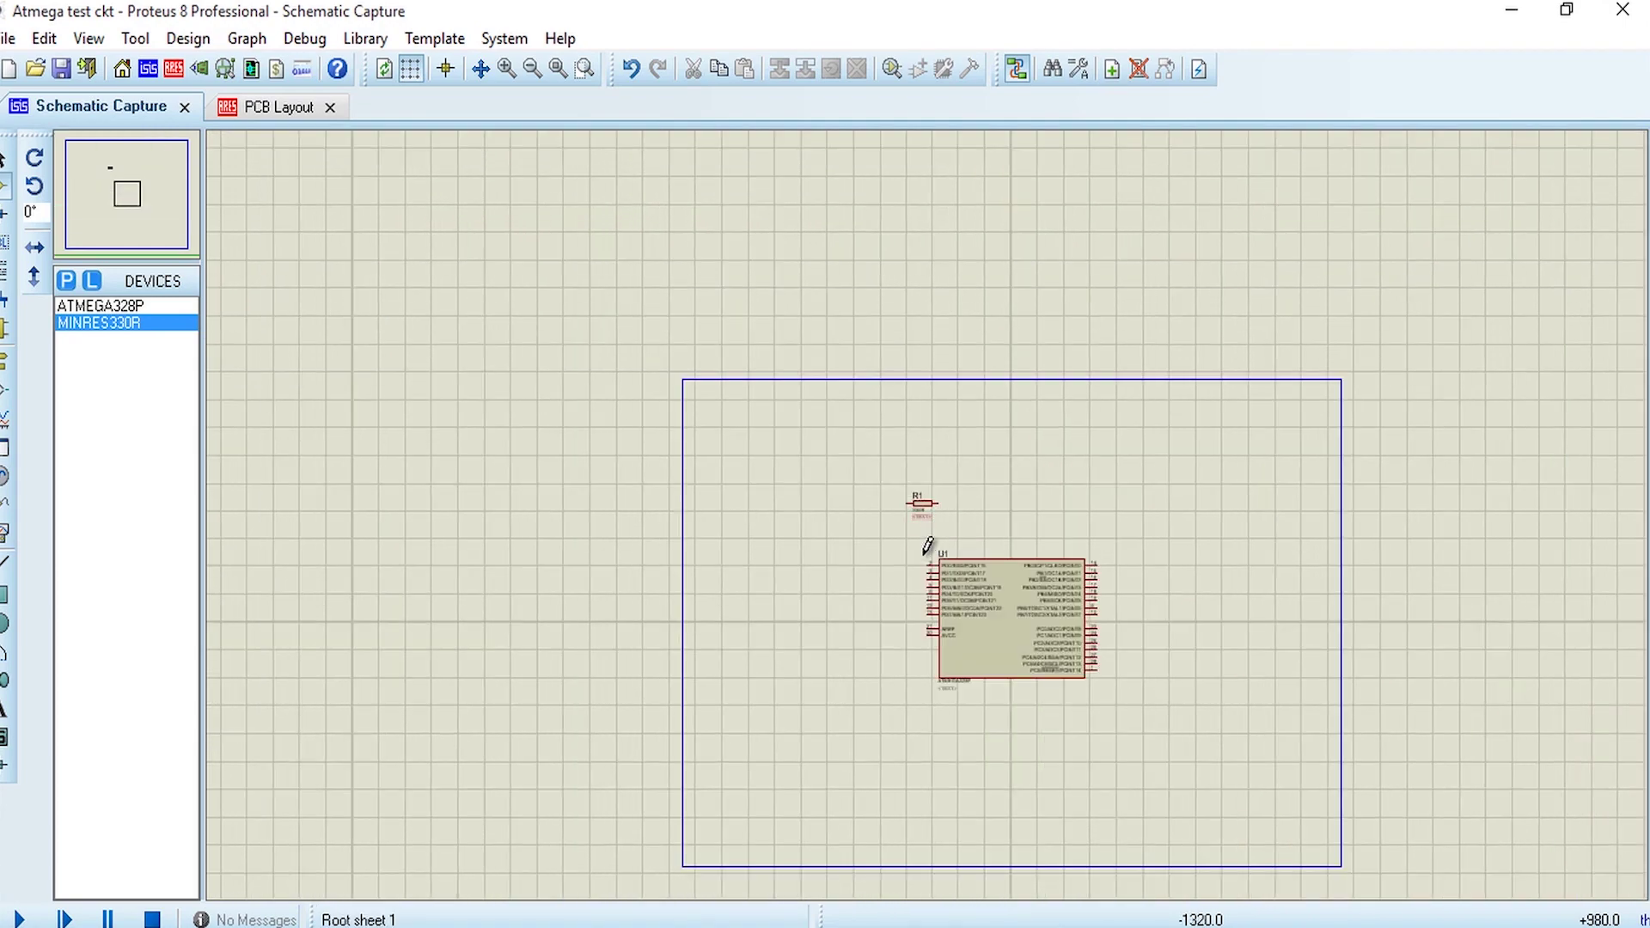
pyautogui.scroll(3, 928, 546)
pyautogui.scroll(-1, 930, 516)
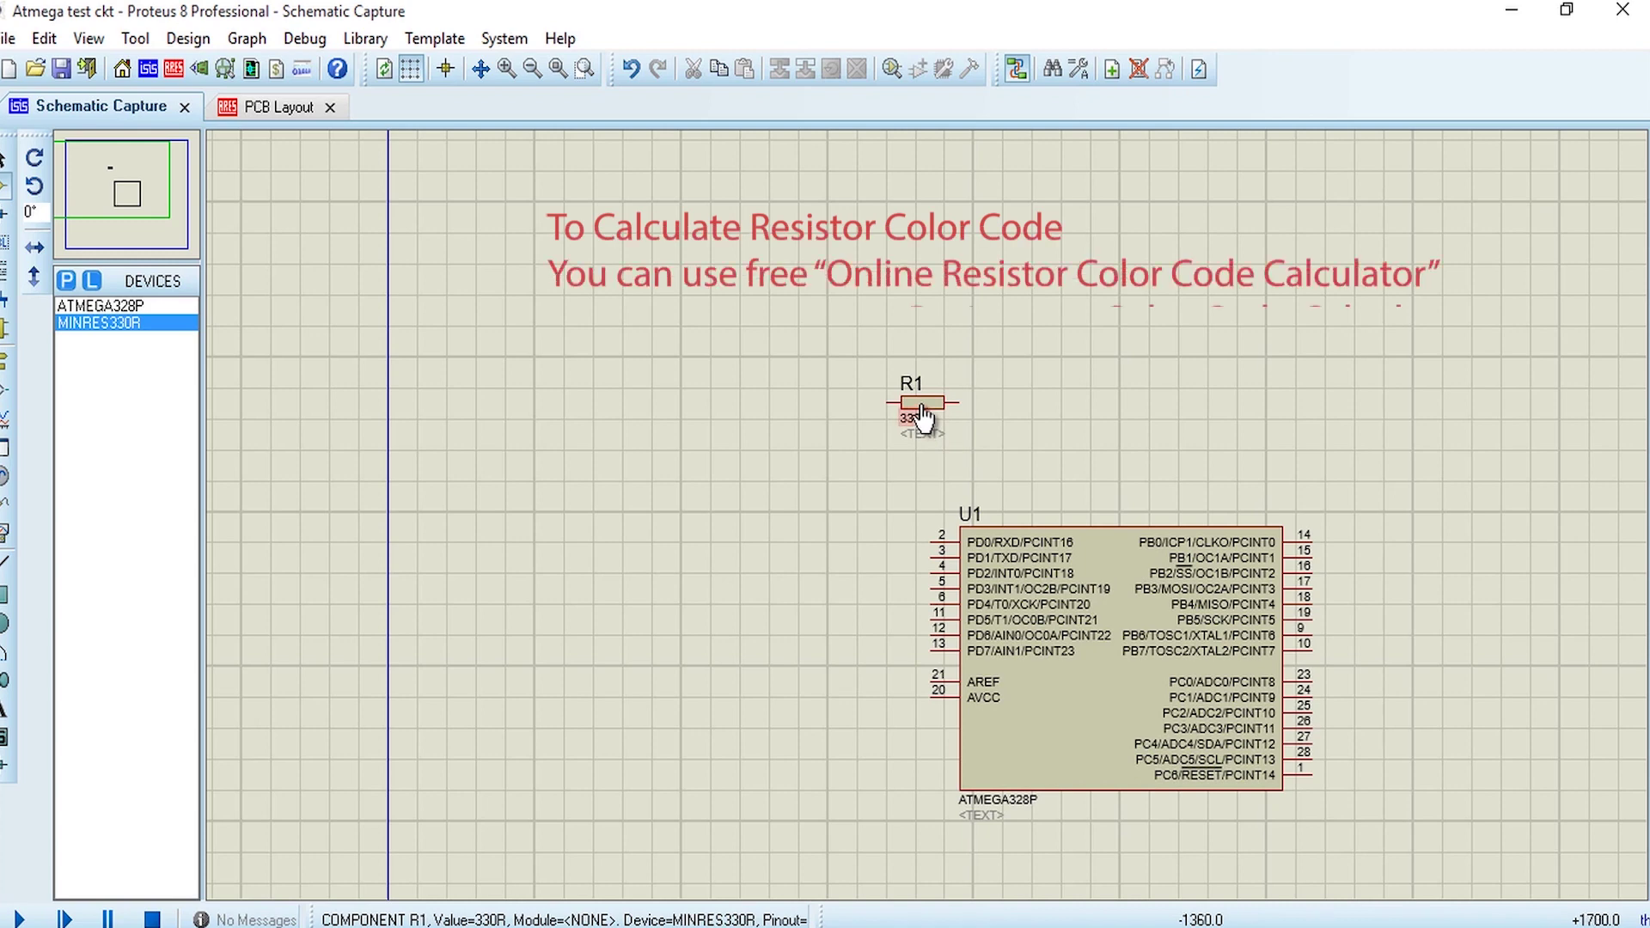
pyautogui.moveTo(932, 421); pyautogui.dragTo(1475, 627)
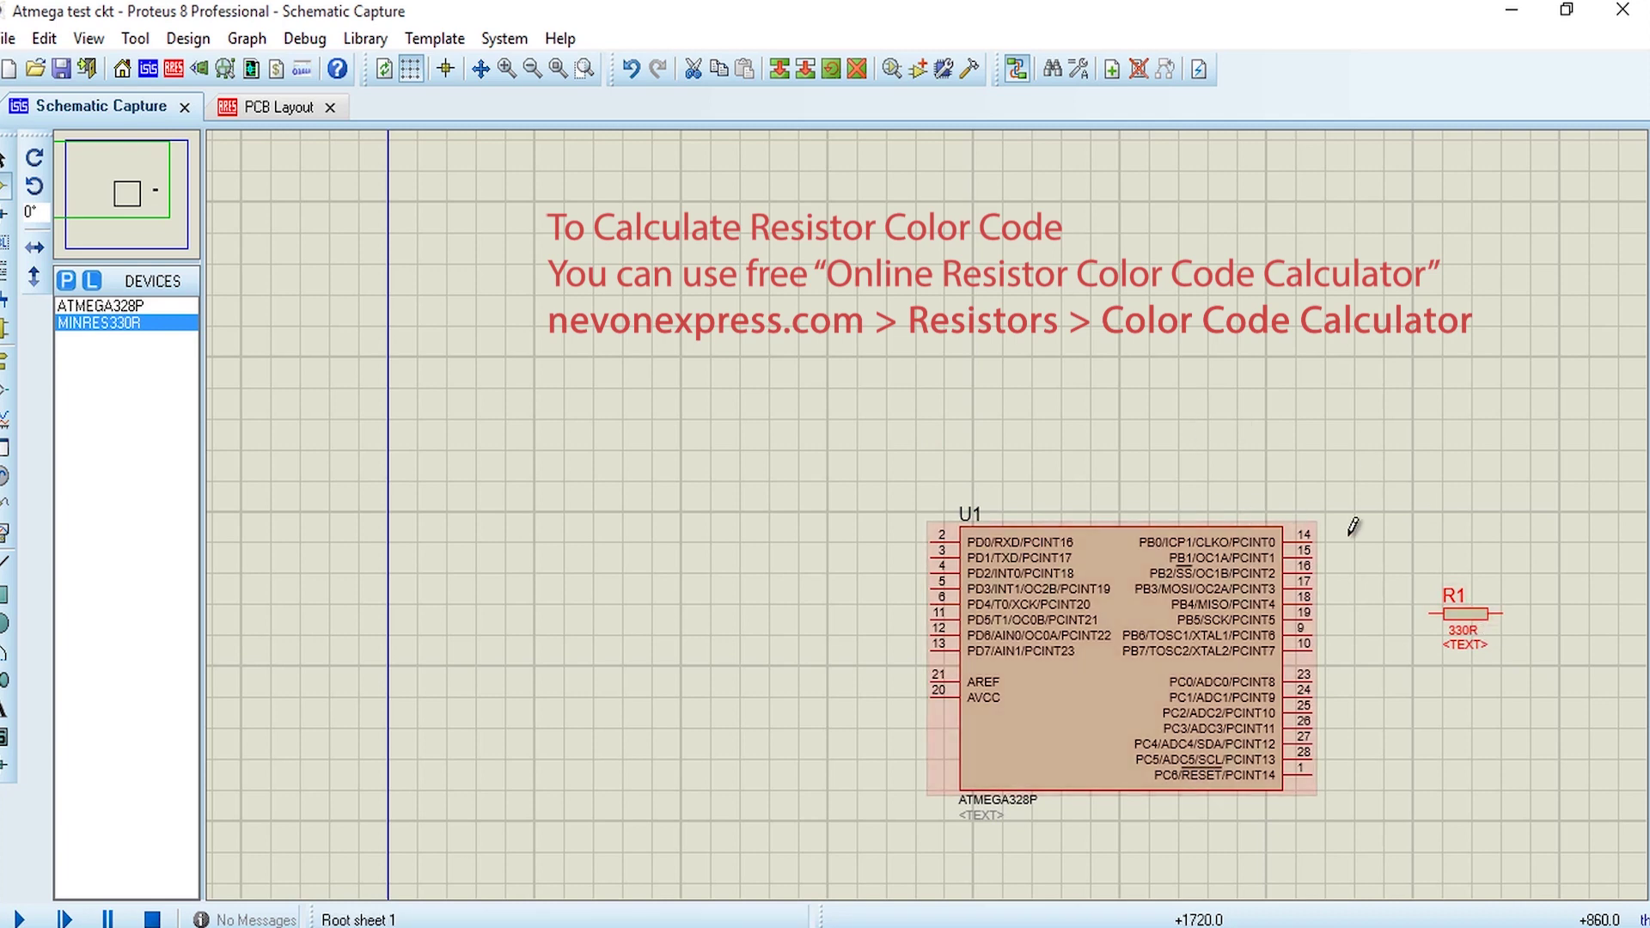
pyautogui.click(1456, 616)
pyautogui.moveTo(1456, 615); pyautogui.dragTo(1449, 559)
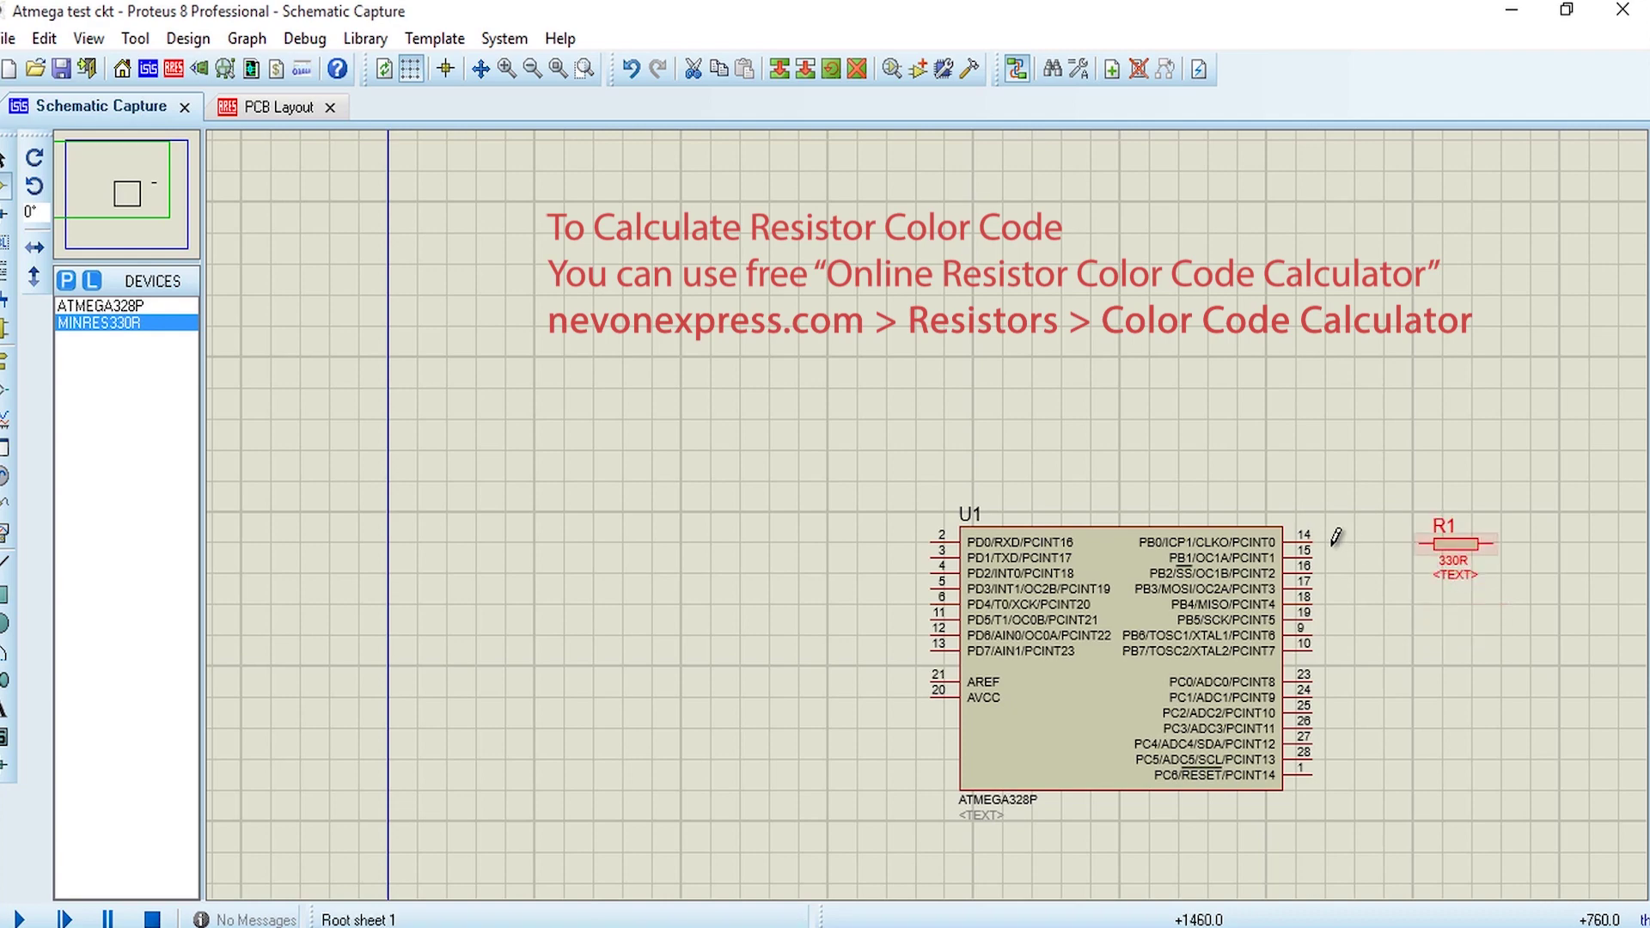
# - Wire pin 14 (PB0) of the ATMEGA328P to the 330R resistor and nudge the resistor up so the wire runs straight
pyautogui.click(1334, 535)
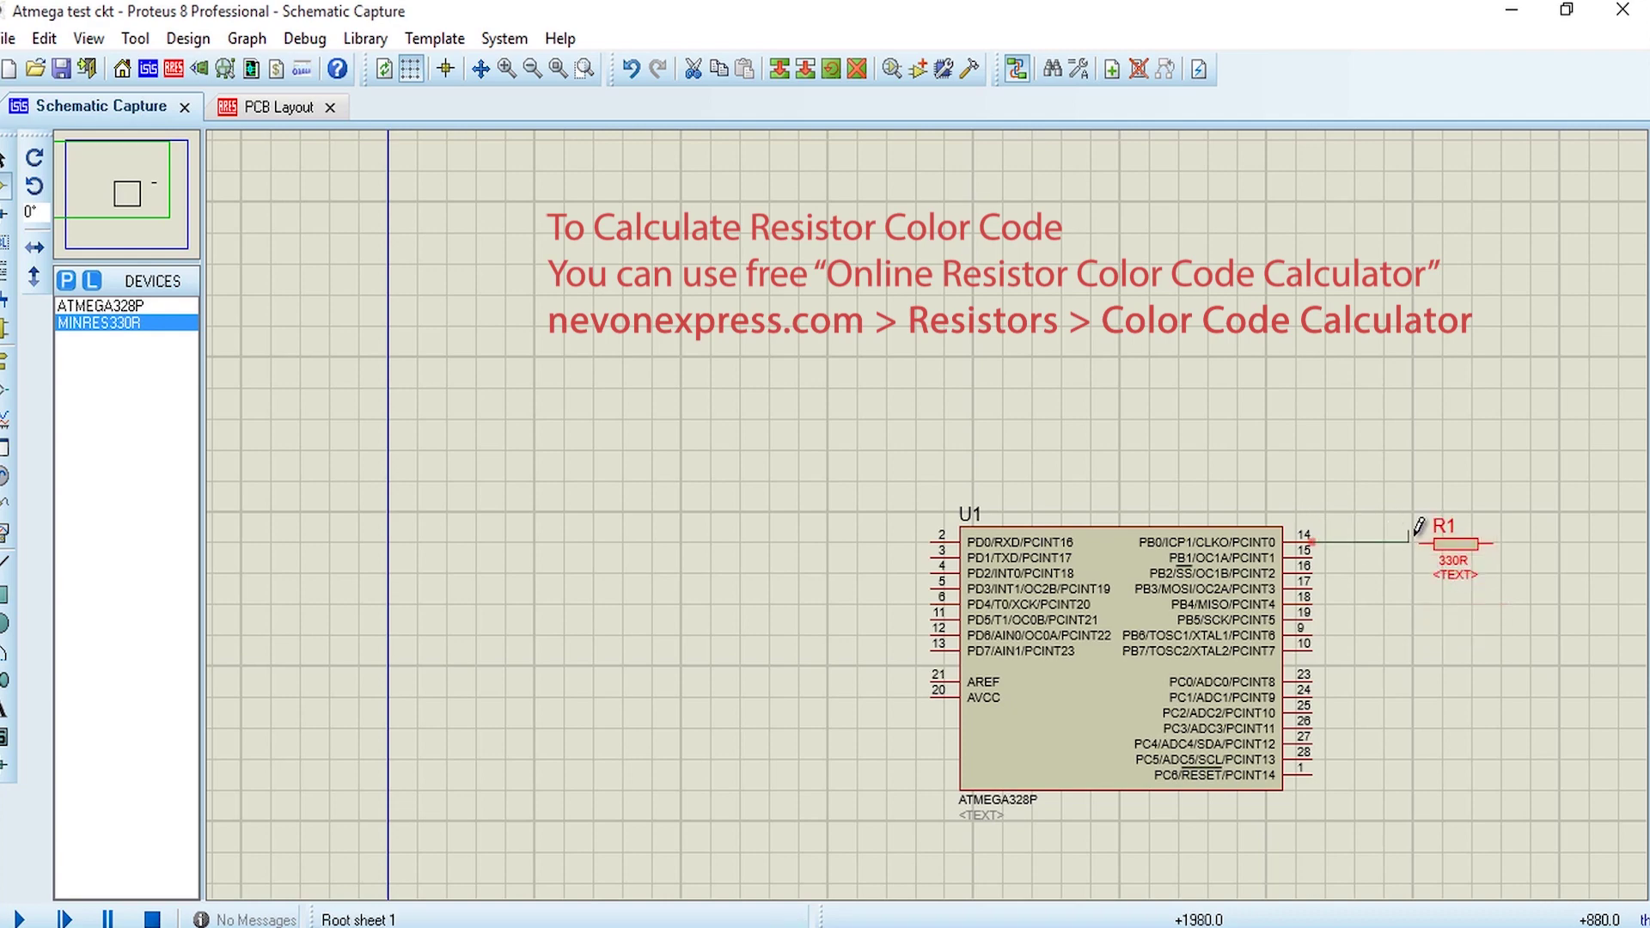
pyautogui.scroll(3, 1422, 519)
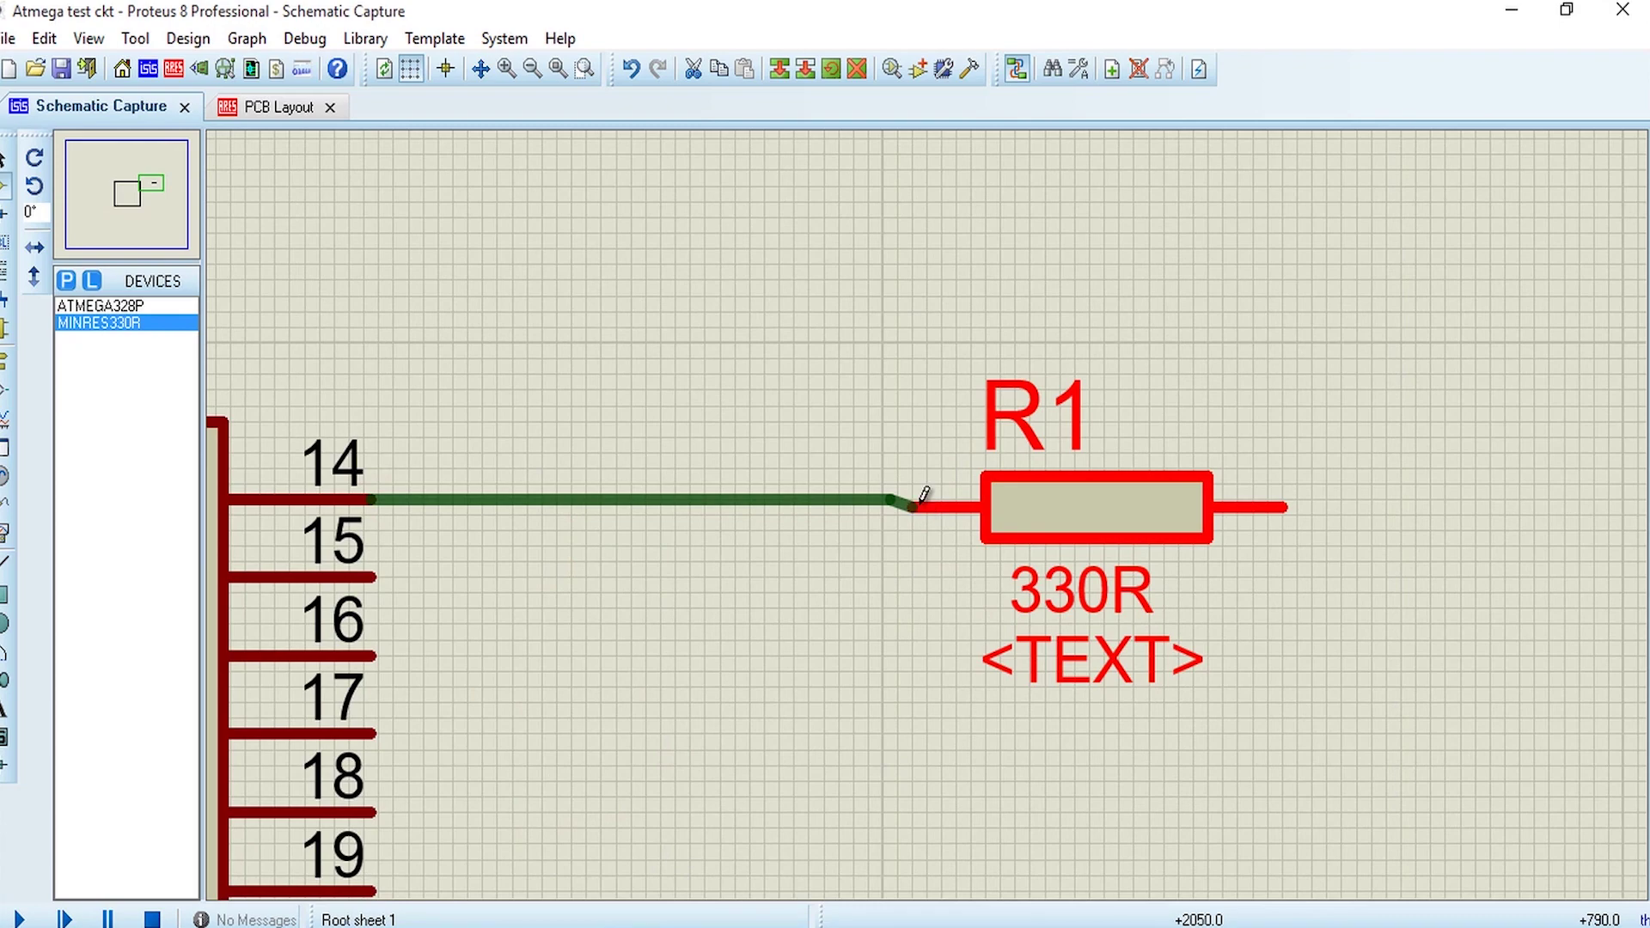
pyautogui.click(921, 500)
pyautogui.doubleClick(1061, 507)
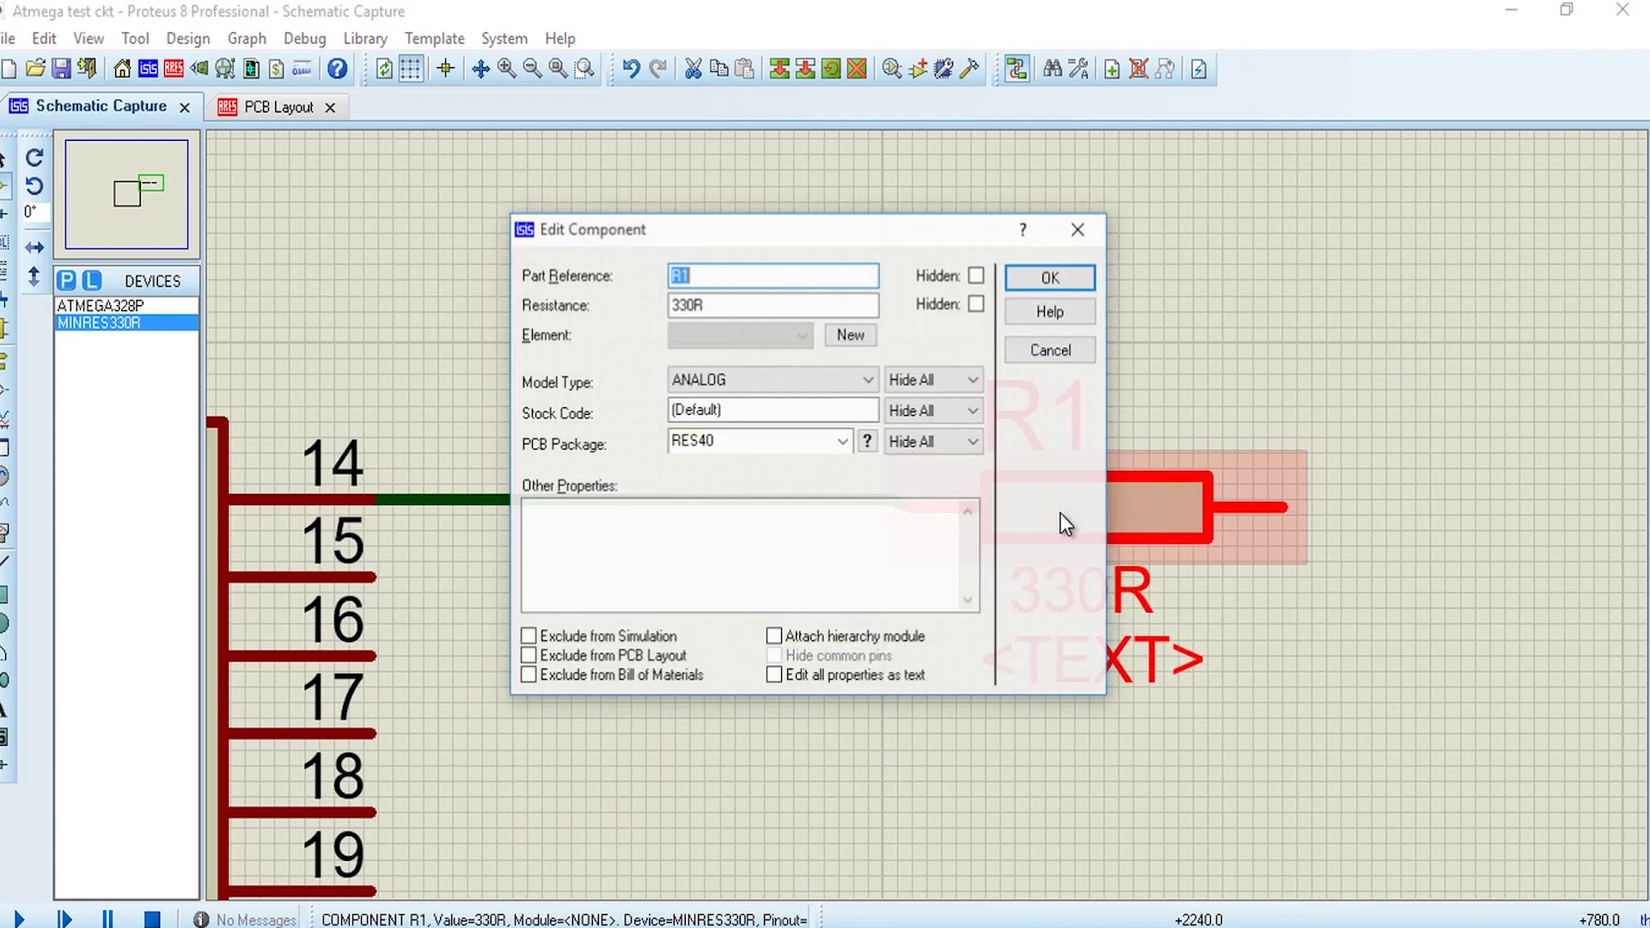
pyautogui.click(1077, 230)
pyautogui.moveTo(1092, 502); pyautogui.dragTo(1092, 496)
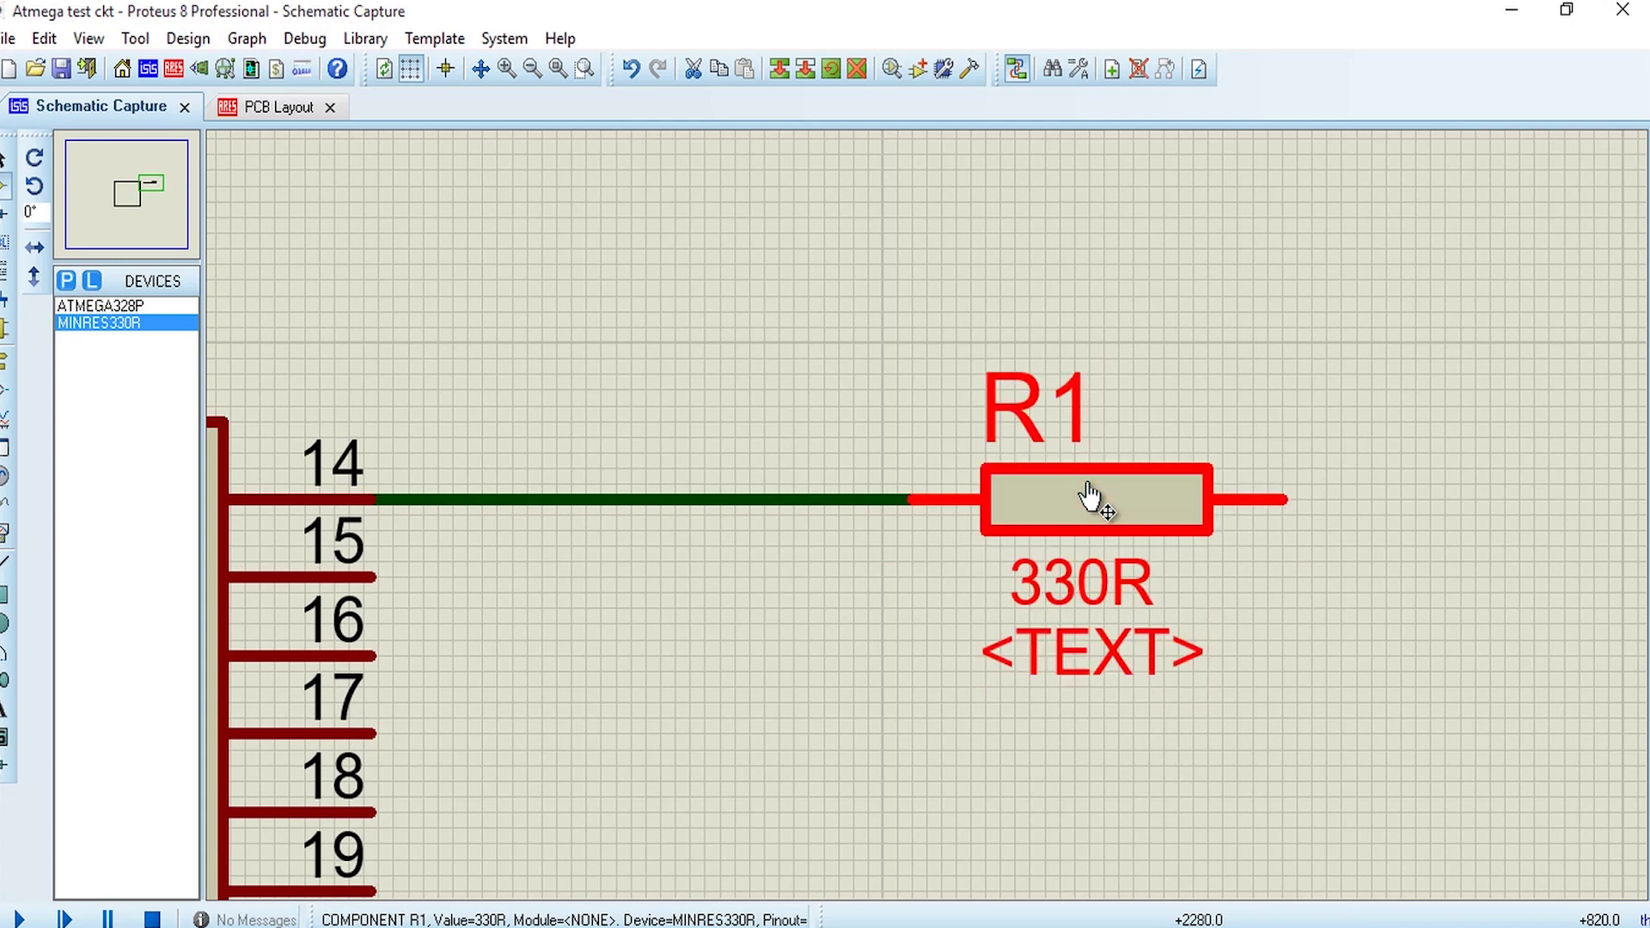
pyautogui.click(936, 290)
# - Search the component libraries for "2 pin" and pick the two-position FCI connector 66226-002 from the Connectors category
pyautogui.scroll(-2, 840, 661)
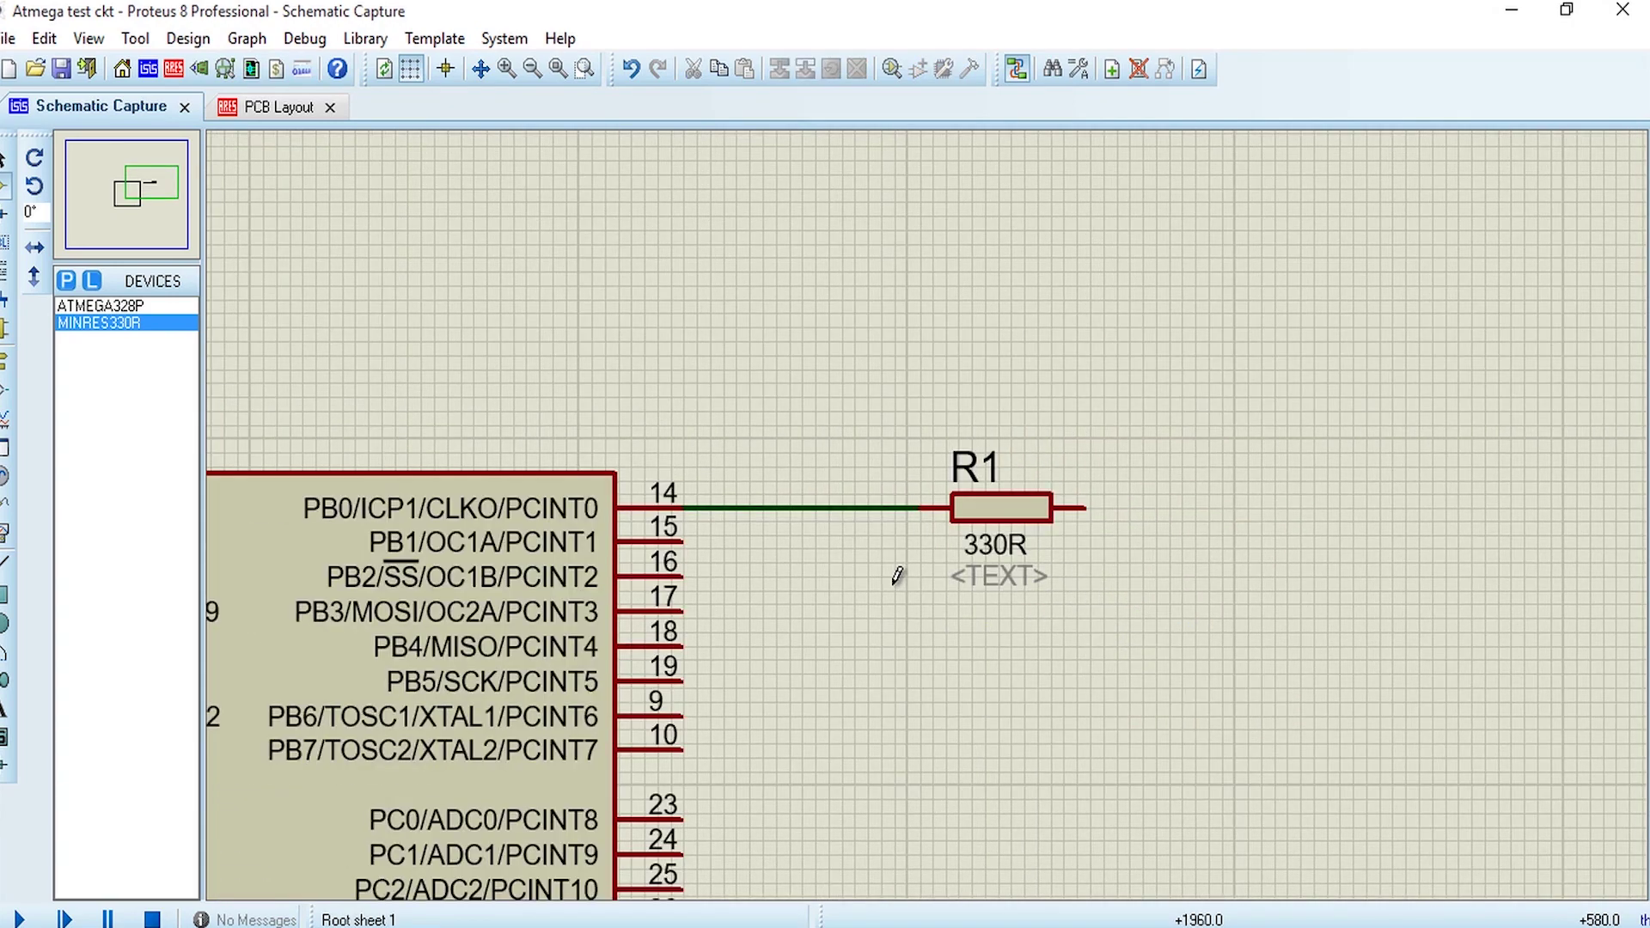
pyautogui.scroll(-2, 898, 576)
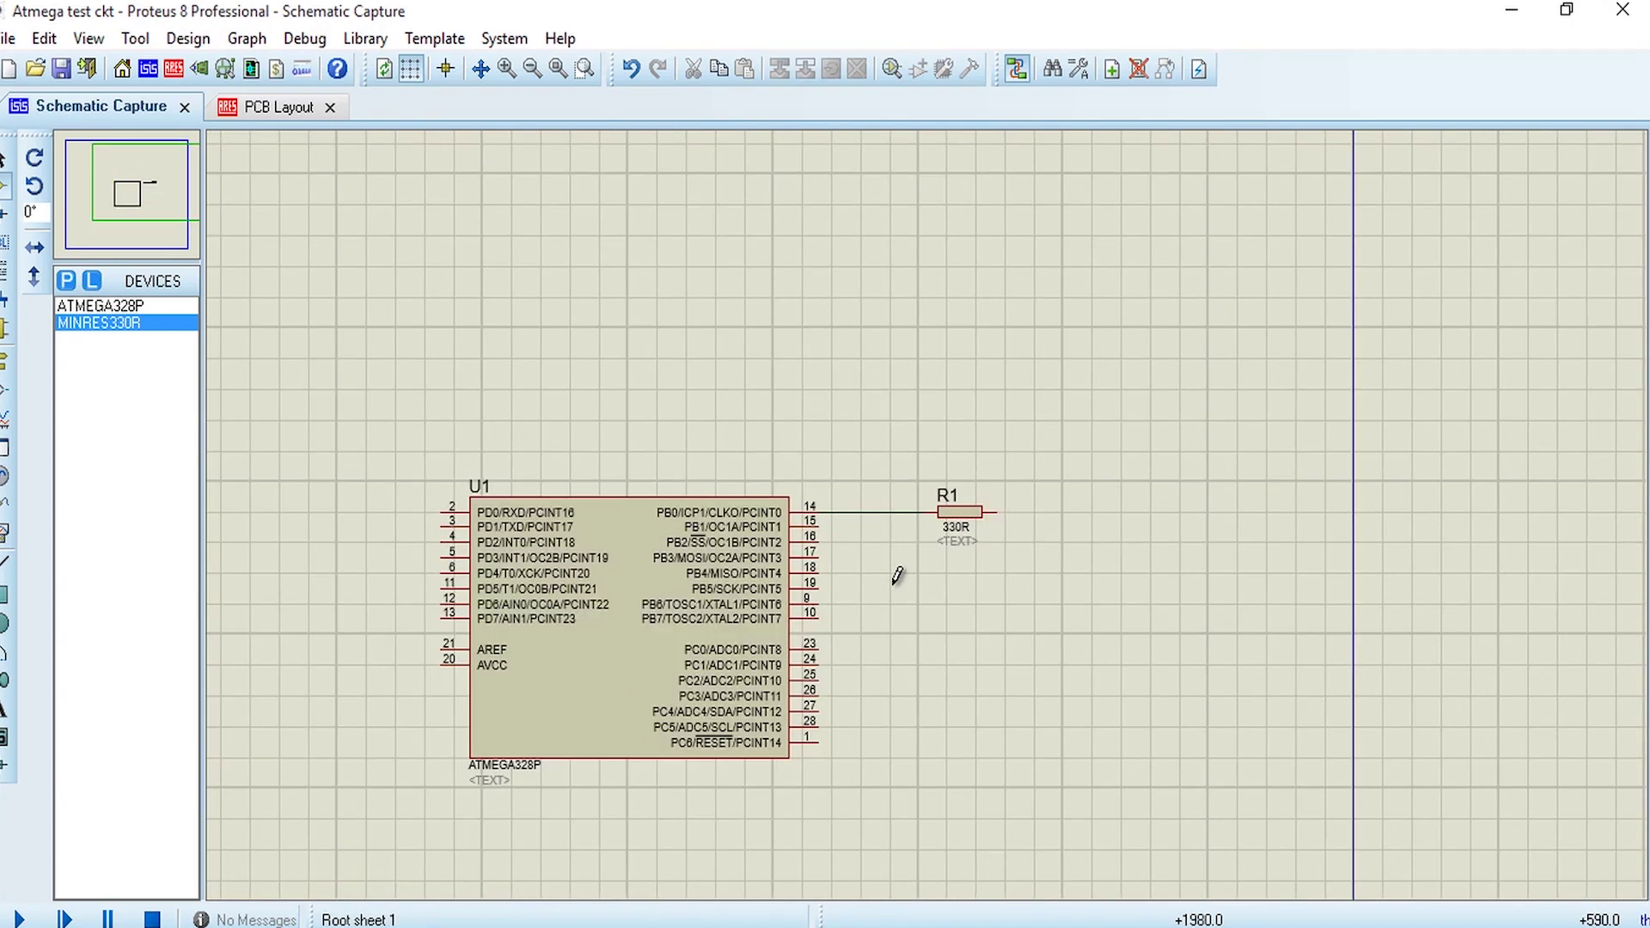
pyautogui.rightClick(313, 271)
pyautogui.moveTo(395, 288)
pyautogui.moveTo(561, 286)
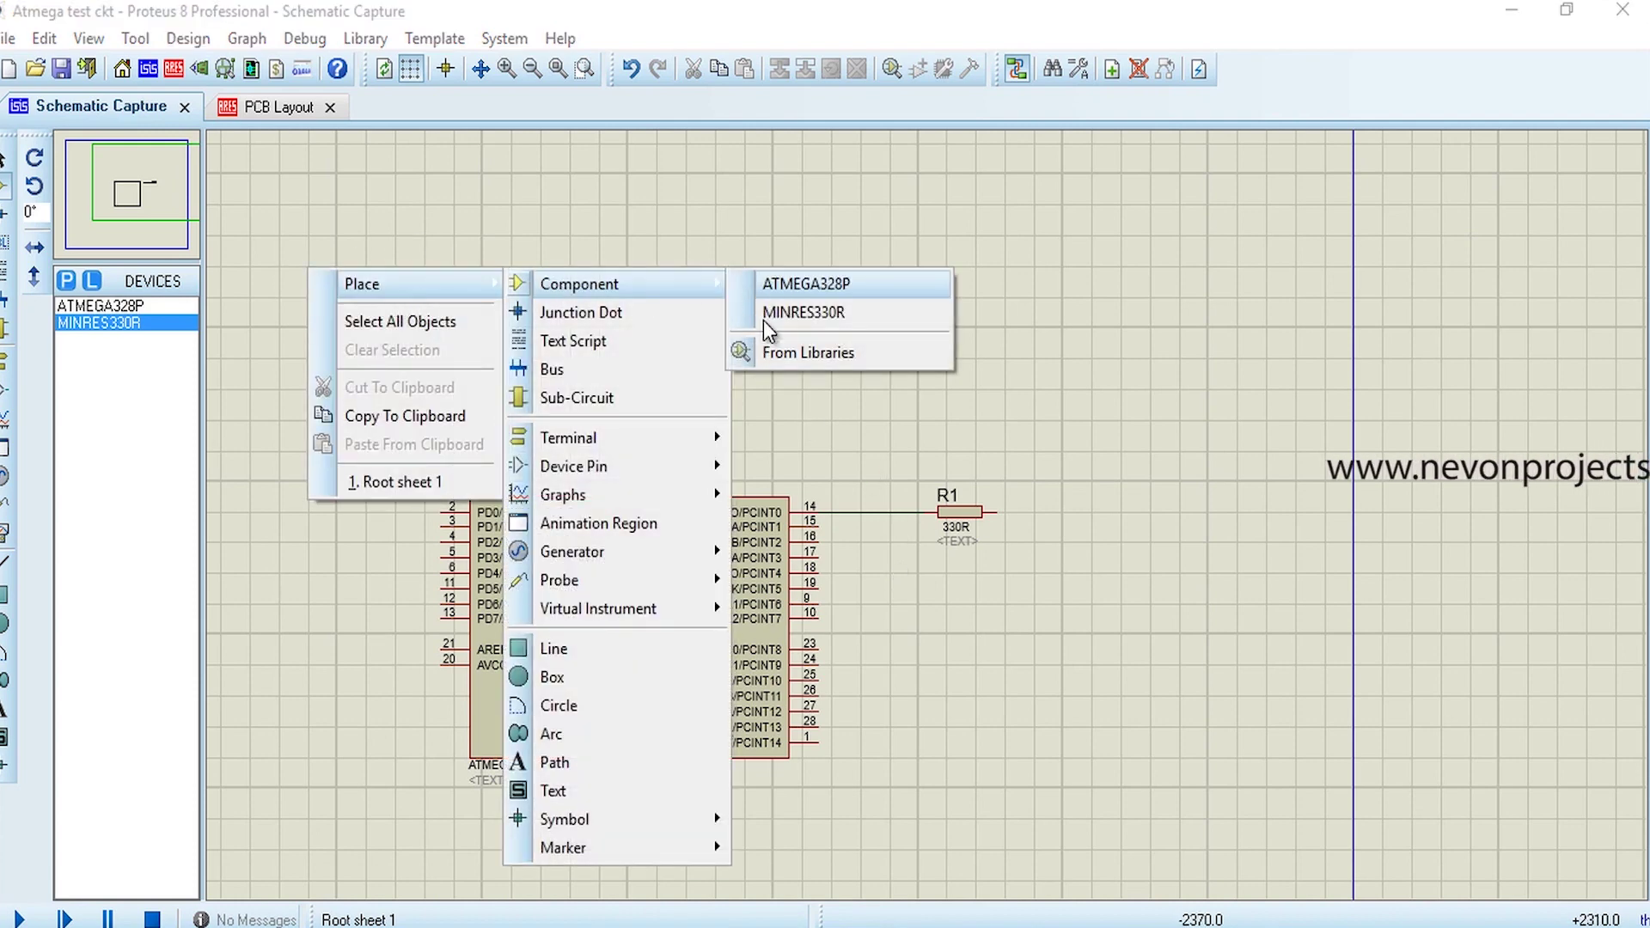
pyautogui.click(791, 351)
pyautogui.write('2-pin')
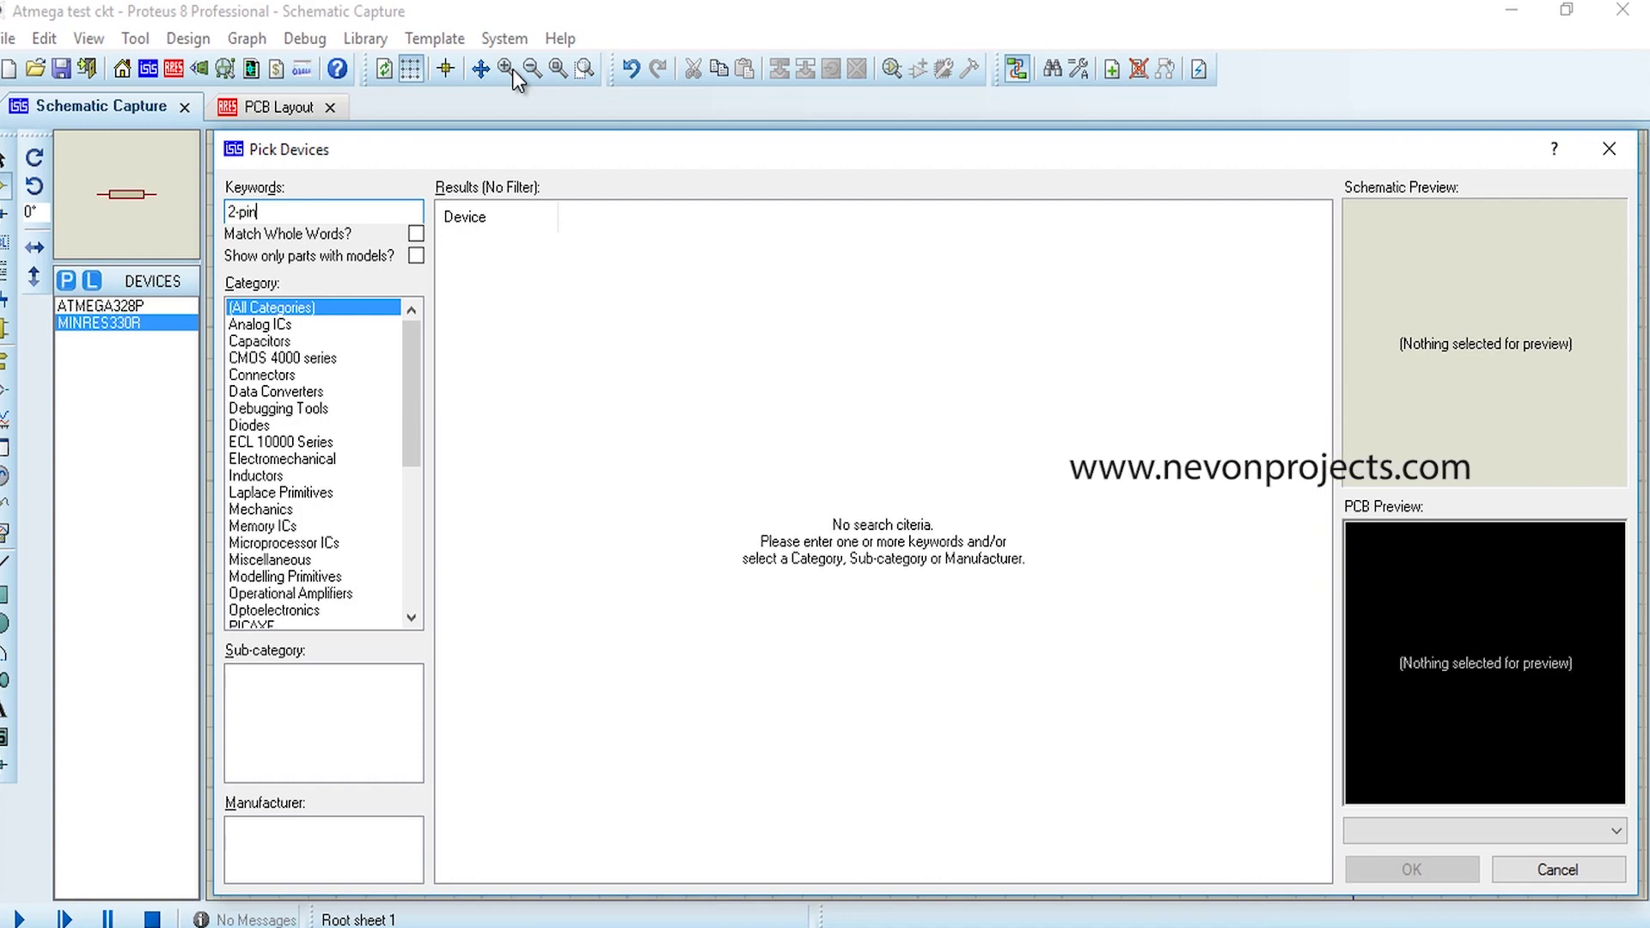
pyautogui.click(238, 212)
pyautogui.press('BackSpace')
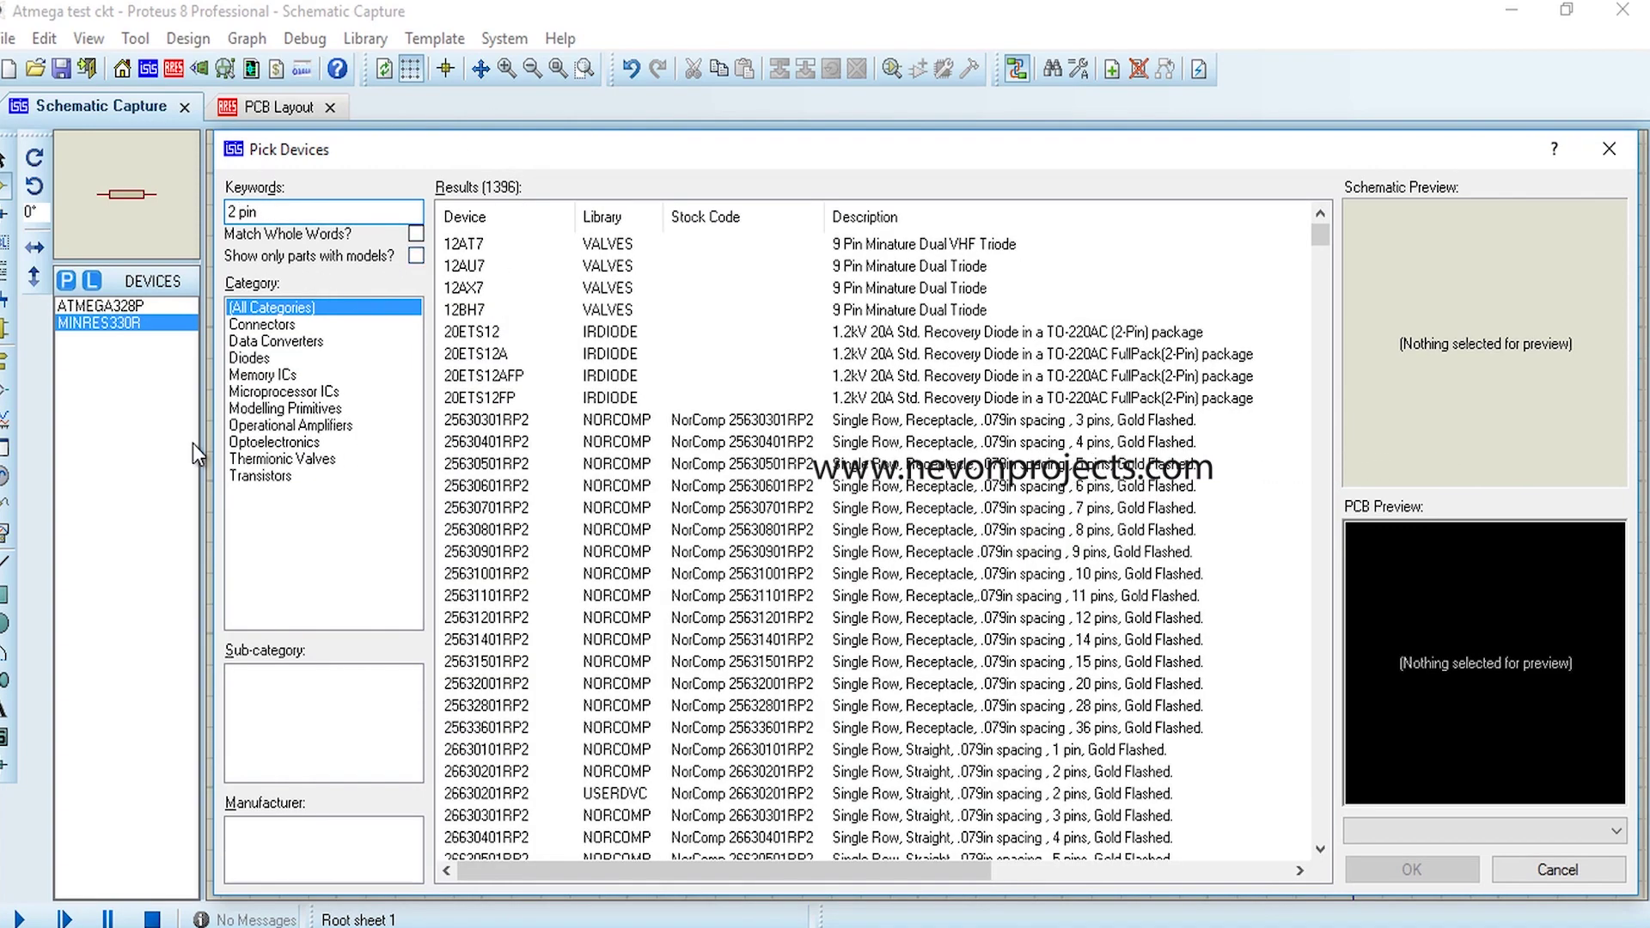
pyautogui.click(262, 324)
pyautogui.scroll(-20, 726, 457)
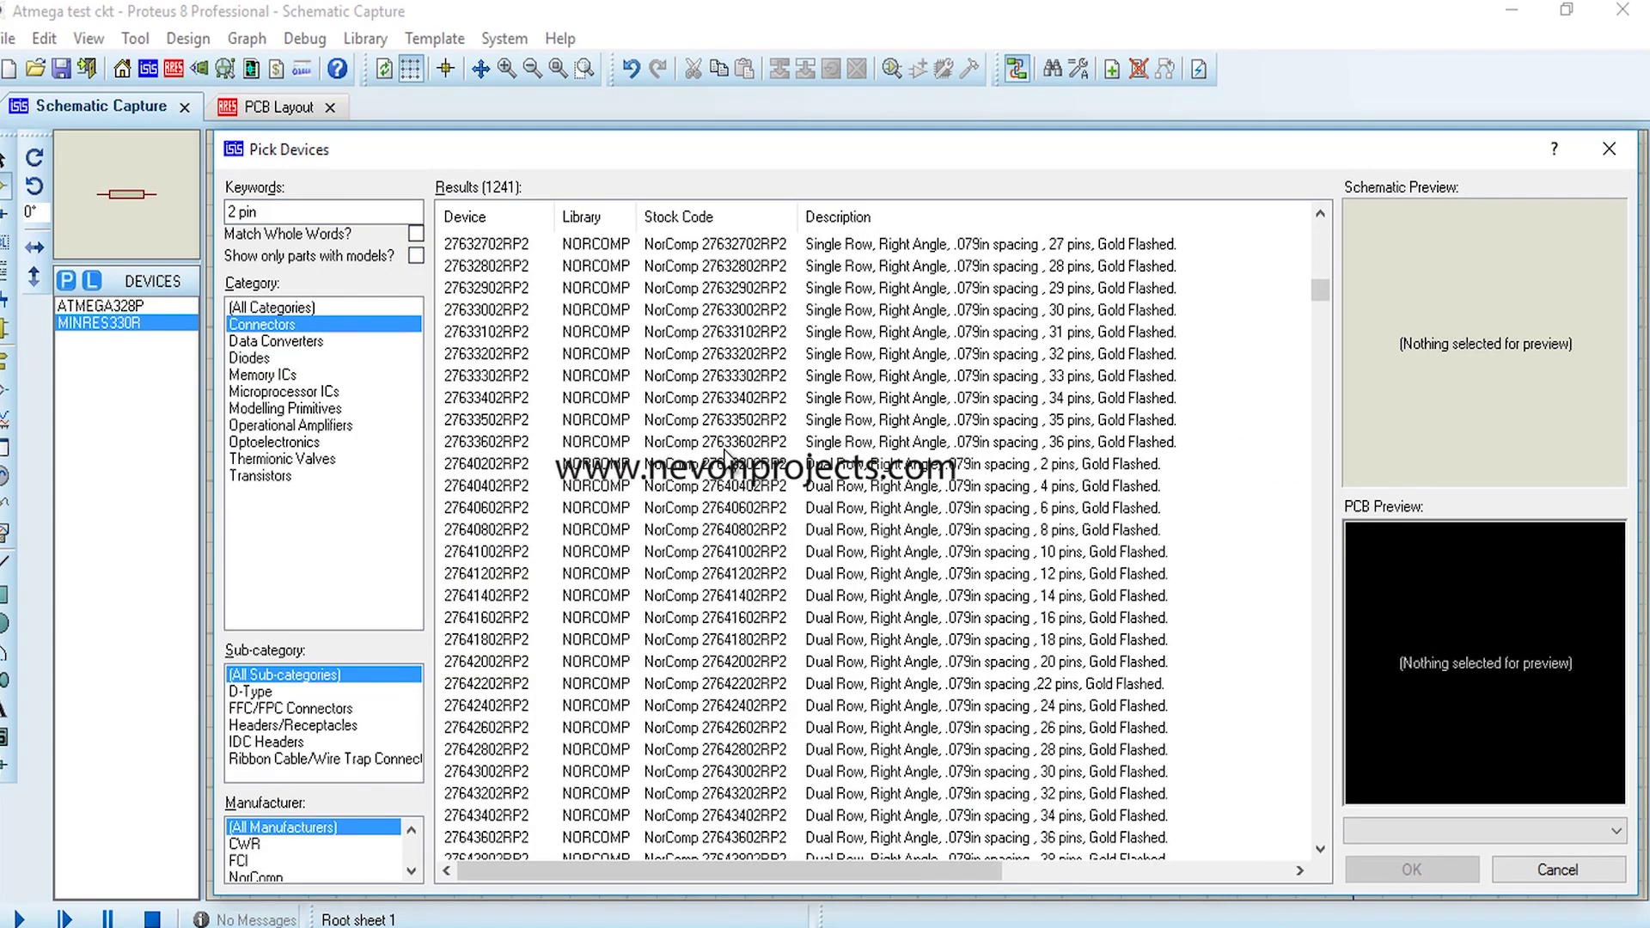
pyautogui.scroll(-17, 725, 454)
pyautogui.click(1074, 353)
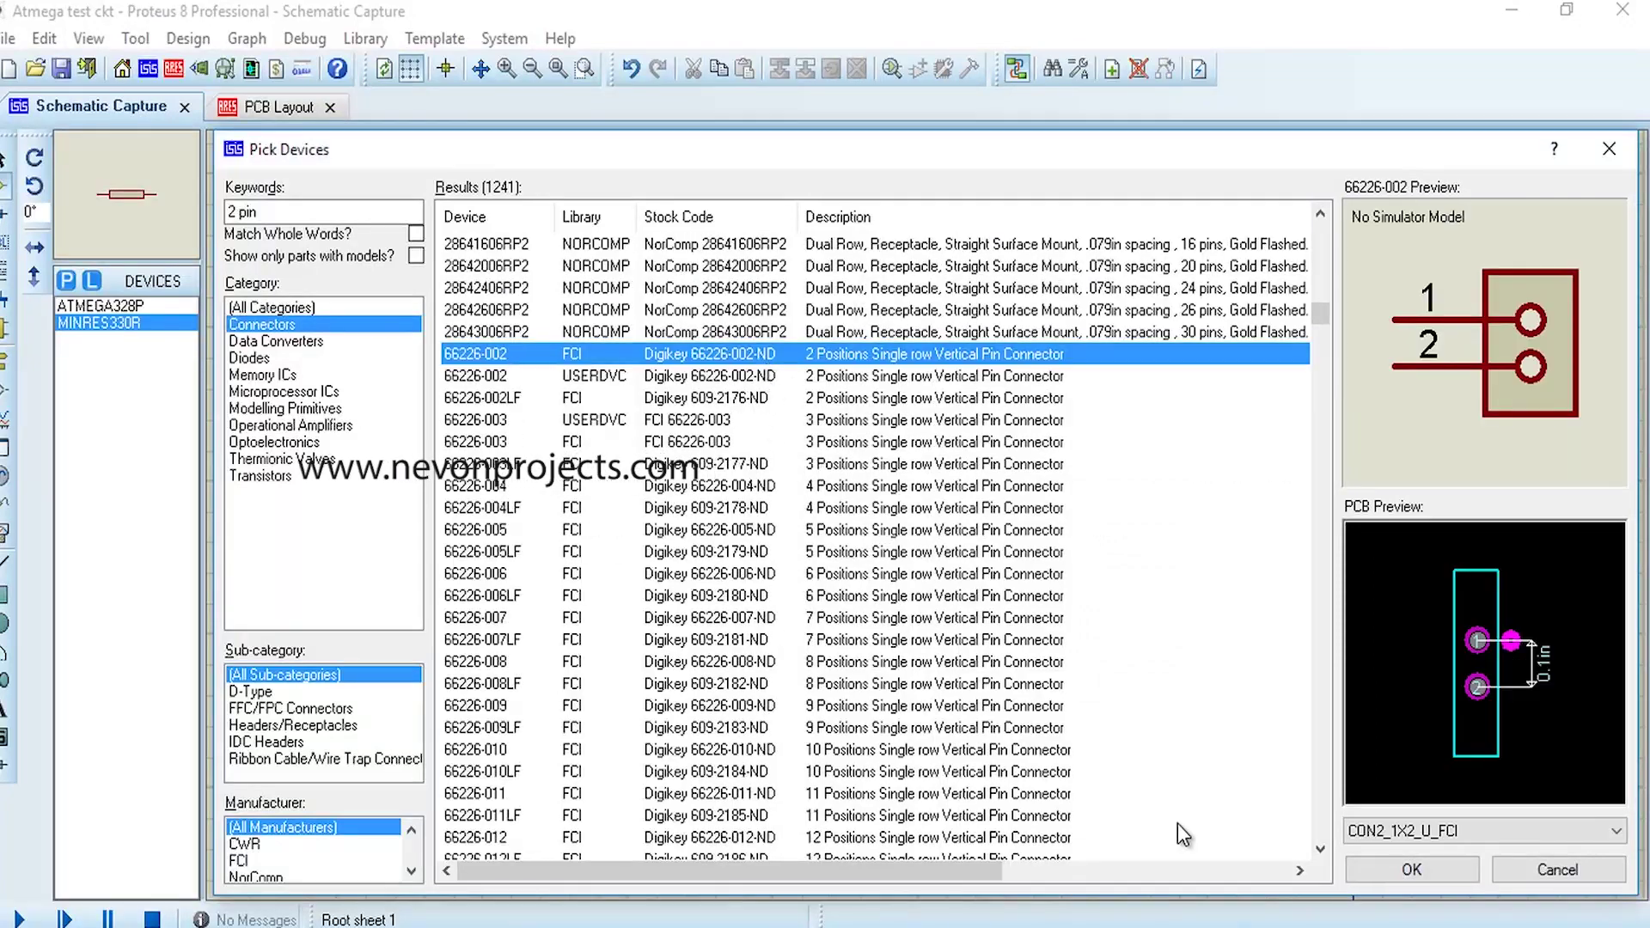
pyautogui.click(1411, 869)
# - Rotate the two-pin connector 180° so its pins face right and place it above and left of the ATMEGA328P
pyautogui.press('KP_Add')
pyautogui.press('KP_Add')
pyautogui.click(414, 216)
# - Search the component libraries for "bridge" and place a 2W04G bridge rectifier to the right of the two-pin connector
pyautogui.rightClick(601, 245)
pyautogui.moveTo(627, 257)
pyautogui.moveTo(919, 258)
pyautogui.click(1068, 358)
pyautogui.write('bridge')
pyautogui.doubleClick(543, 310)
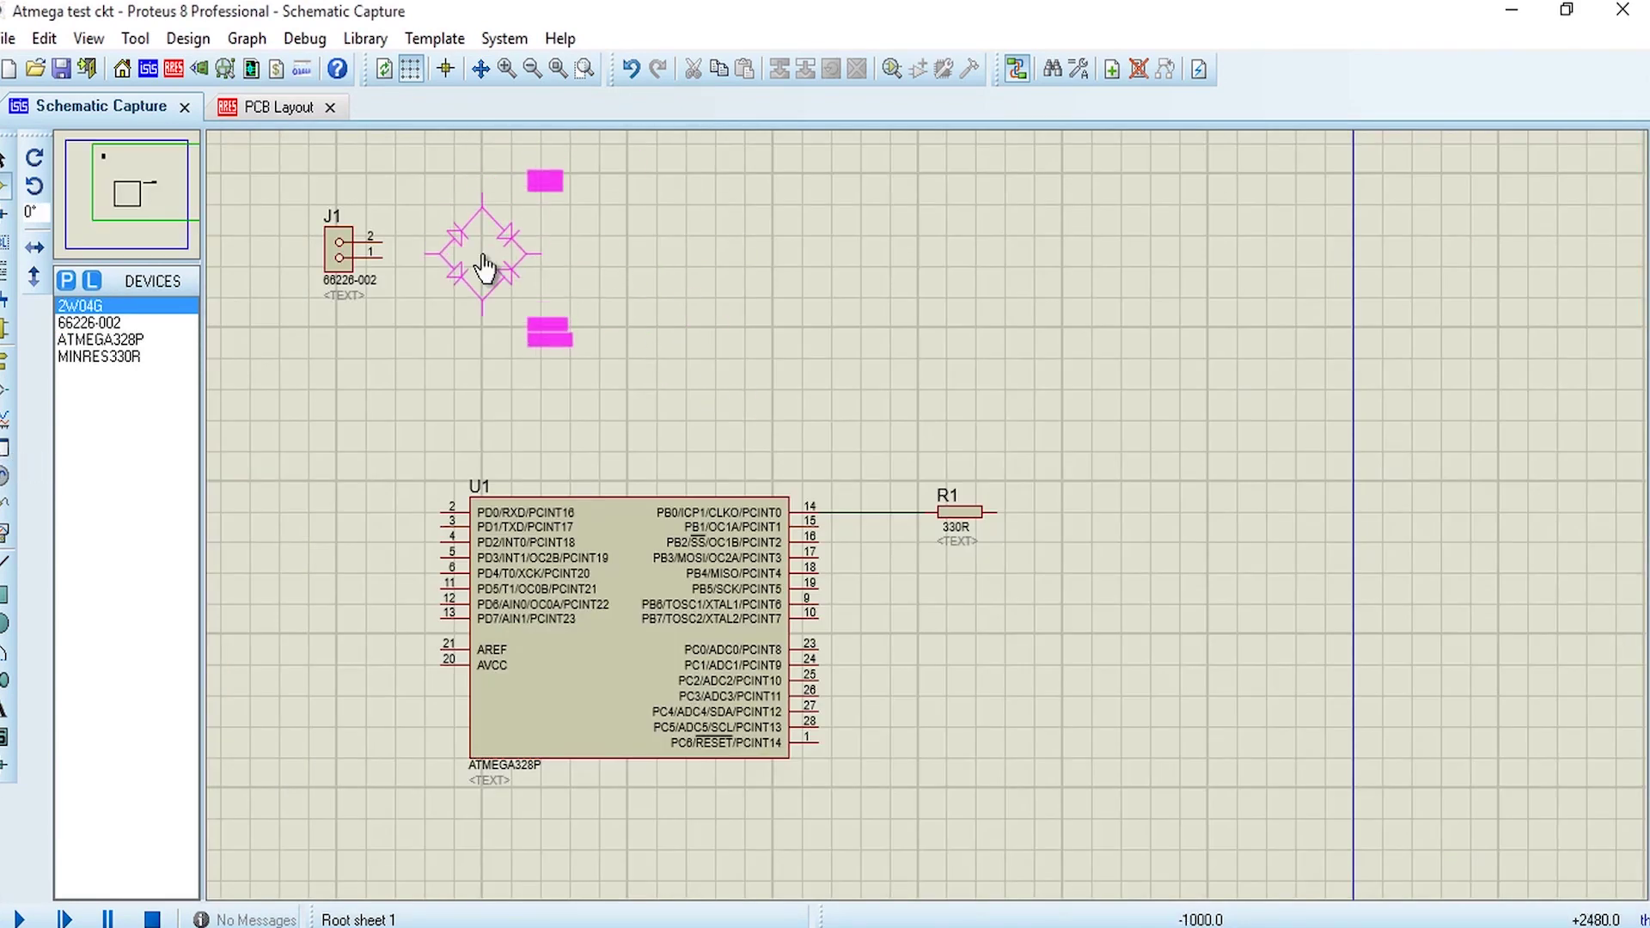
pyautogui.click(486, 245)
# - Find a 470u 100V radial capacitor, HITEMP470U100V, in the libraries and place it vertically to the right of the bridge rectifier
pyautogui.rightClick(756, 235)
pyautogui.moveTo(790, 251)
pyautogui.moveTo(965, 251)
pyautogui.click(1133, 342)
pyautogui.write('470u')
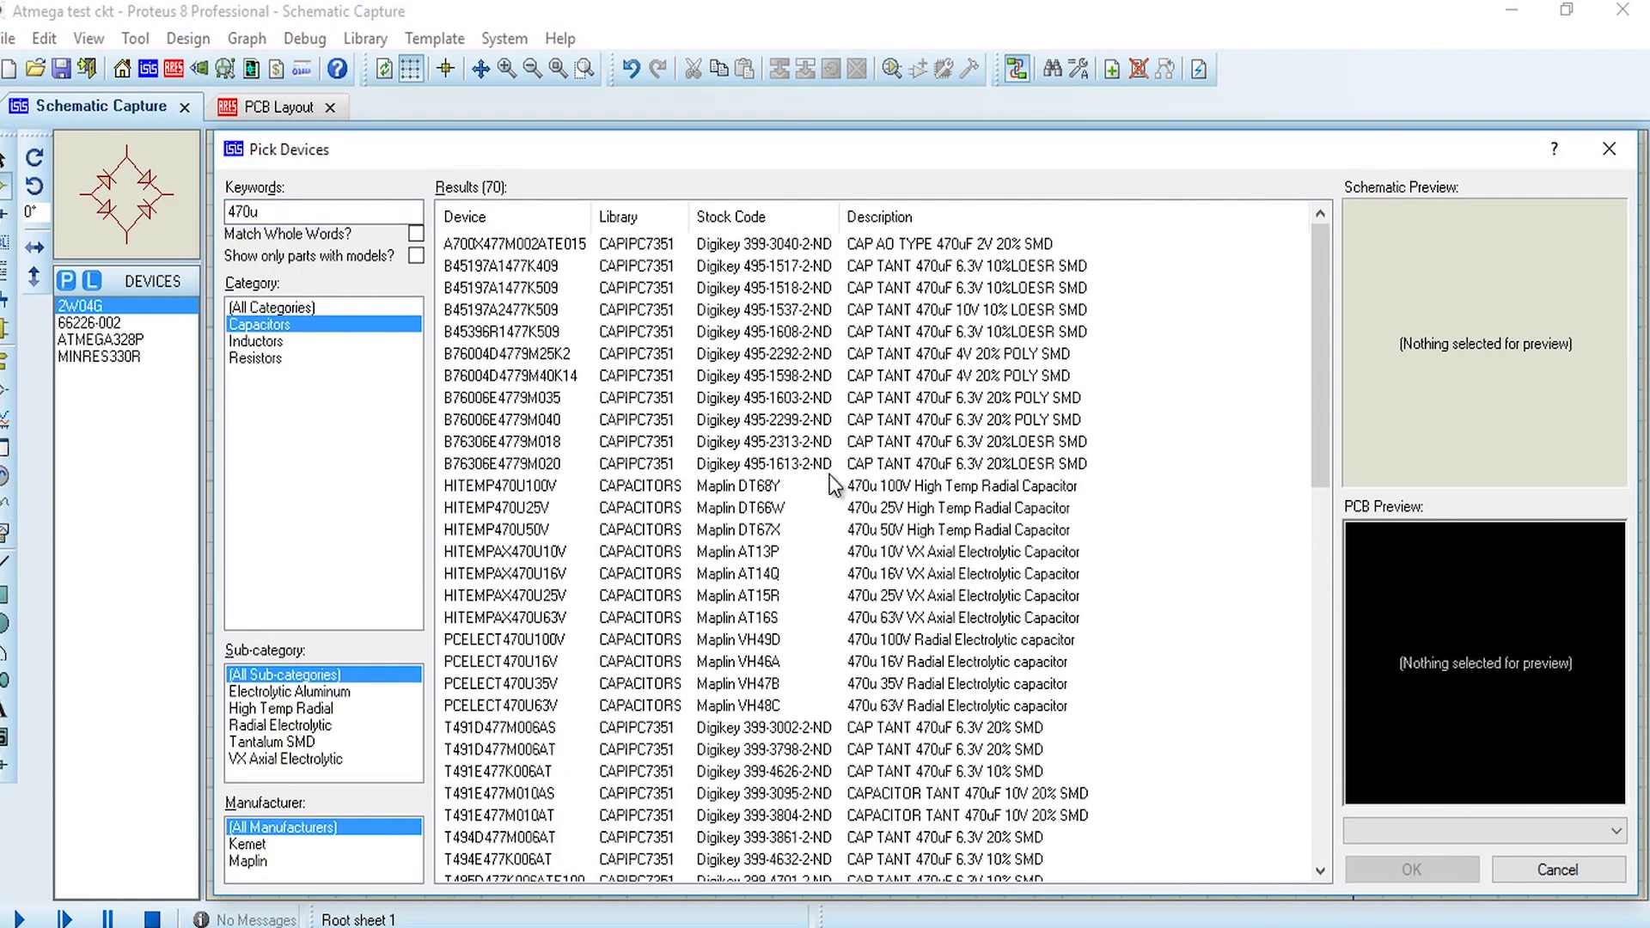
pyautogui.doubleClick(707, 486)
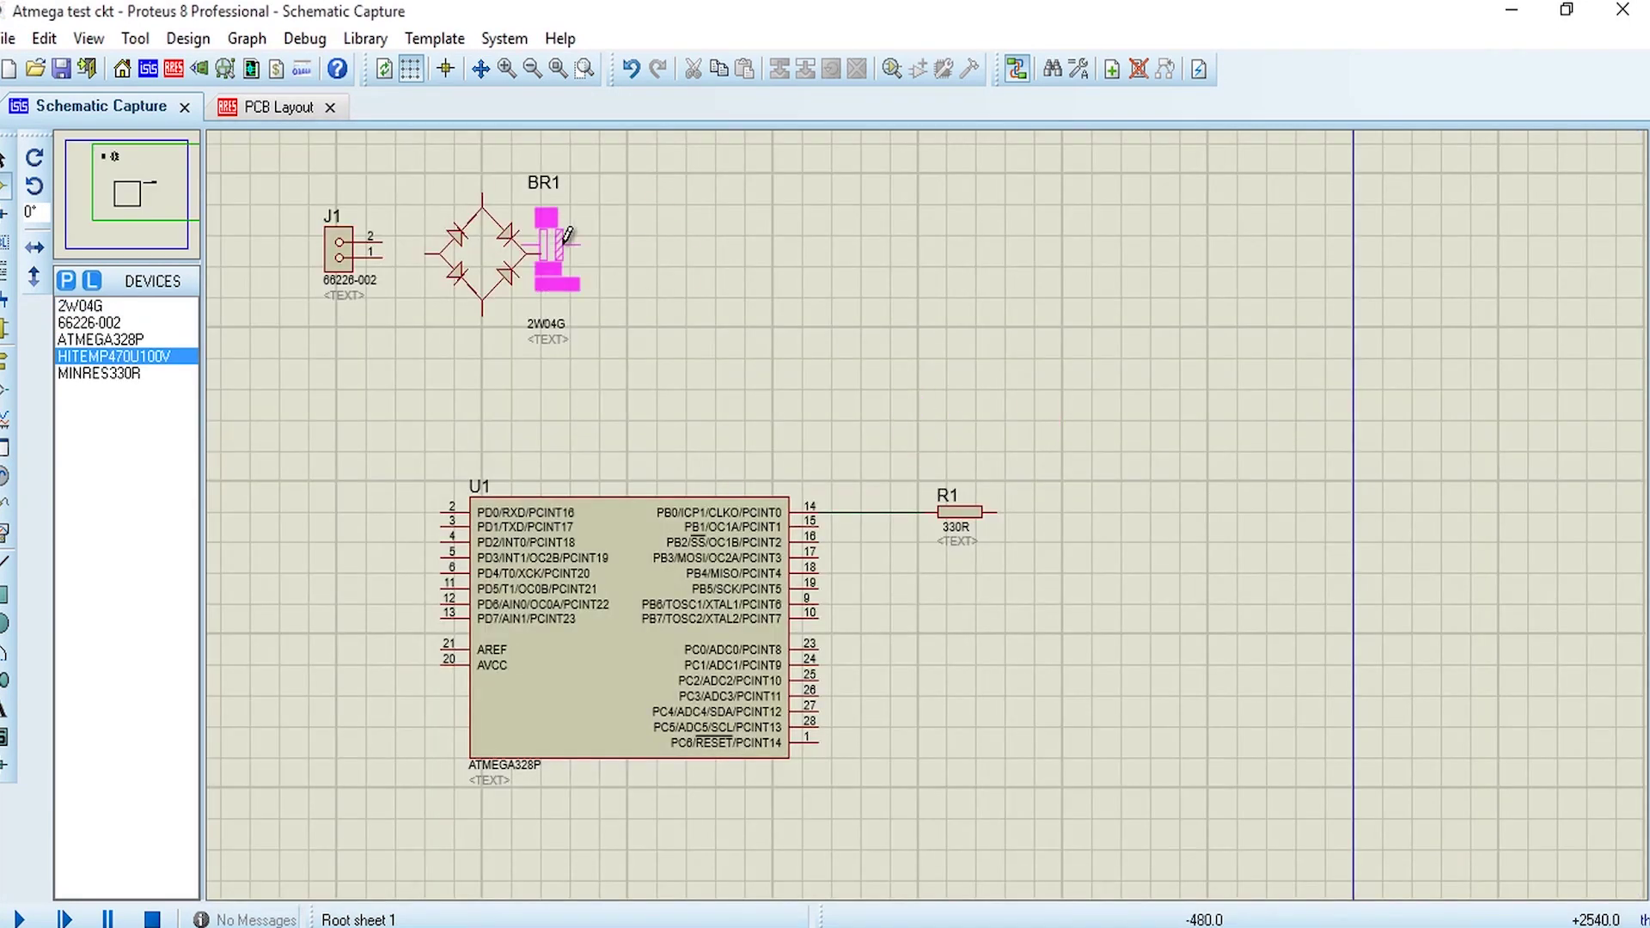
pyautogui.click(630, 262)
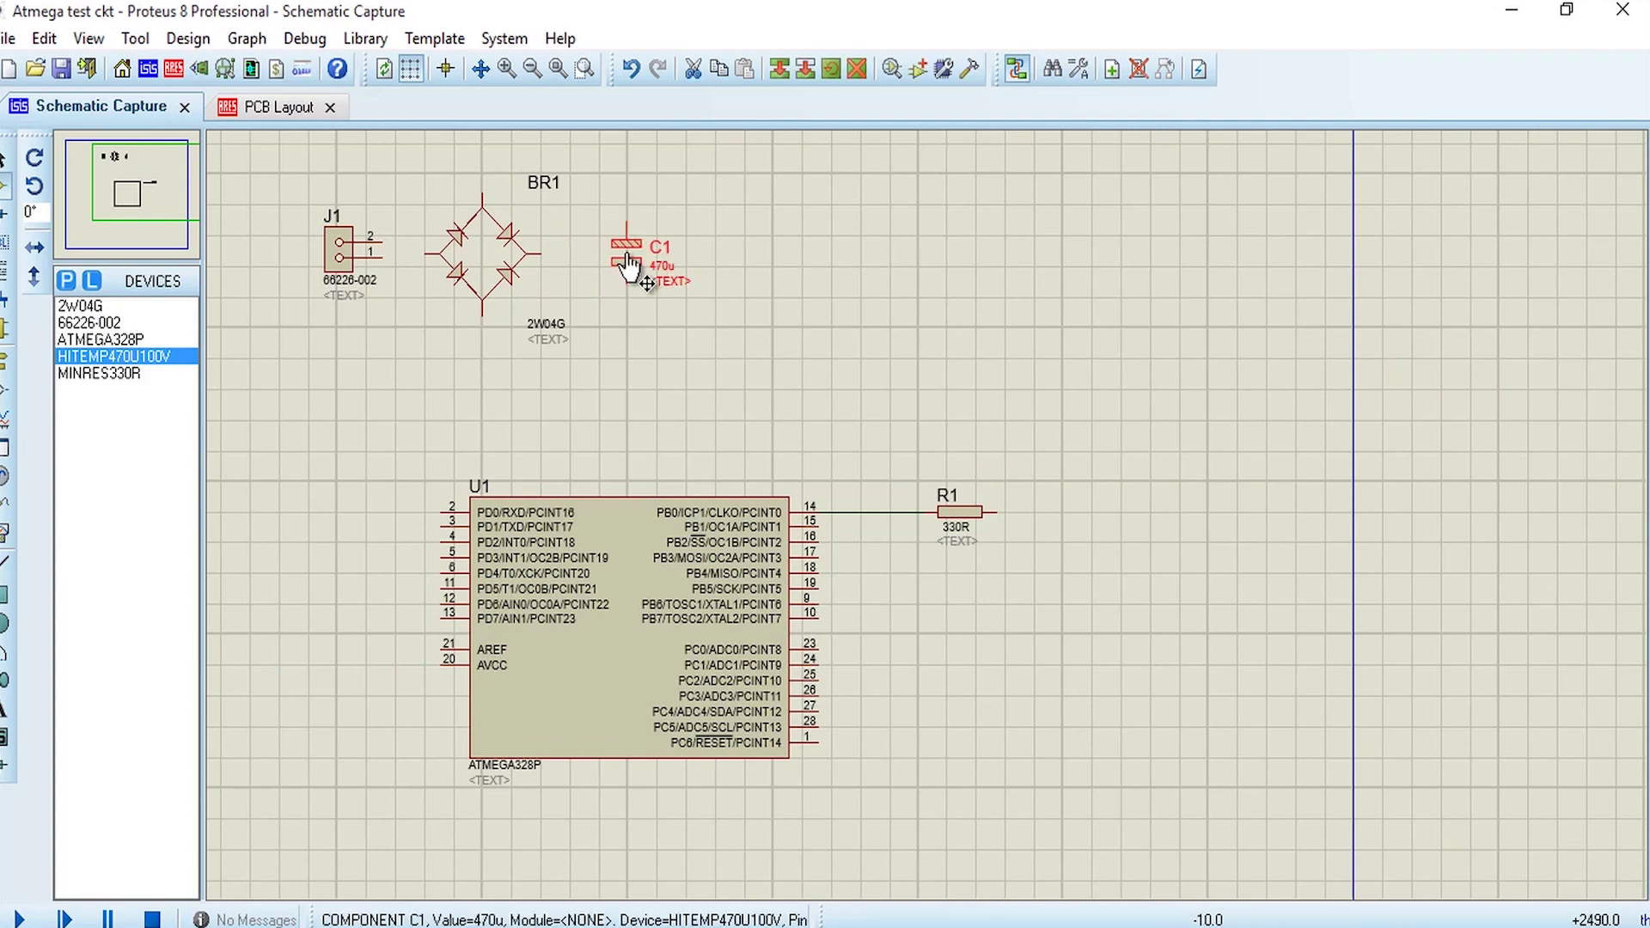
pyautogui.click(630, 262)
pyautogui.press('Escape')
# - Find the 7805 5V regulator in the component libraries and place it to the right of the 470u capacitor
pyautogui.rightClick(918, 222)
pyautogui.moveTo(963, 234)
pyautogui.click(1203, 241)
pyautogui.write('7805')
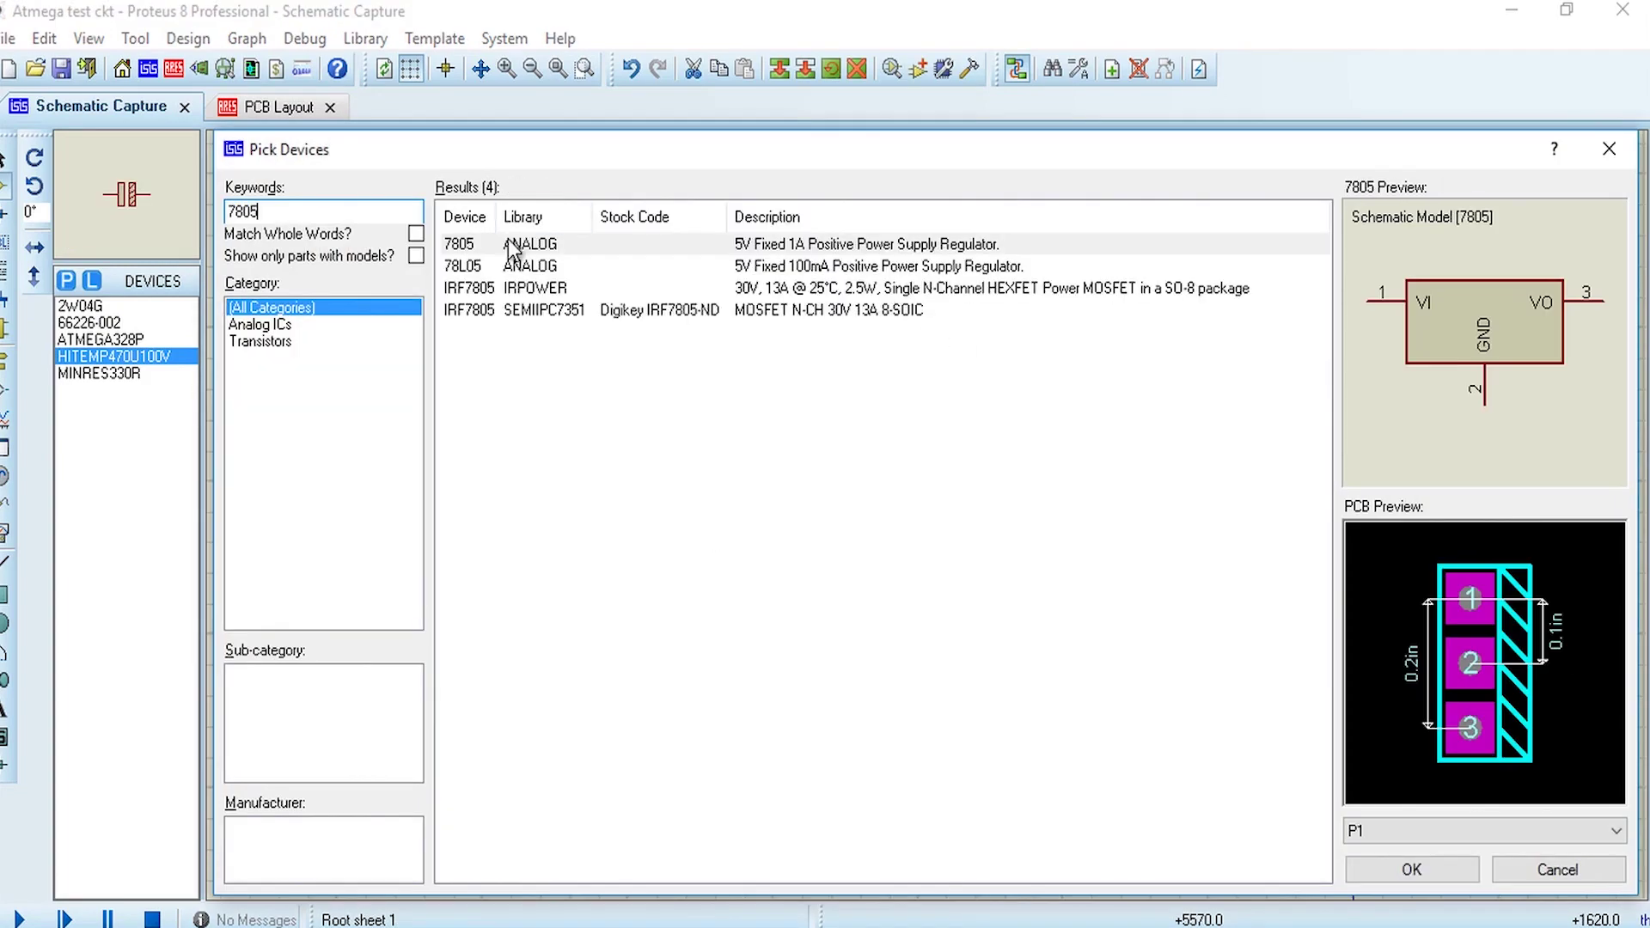
pyautogui.doubleClick(511, 244)
pyautogui.click(851, 224)
pyautogui.click(829, 230)
# - Find the 10u electrolytic capacitor PCELECT10U100V in the libraries and place it vertically to the right of the 7805 regulator
pyautogui.rightClick(808, 346)
pyautogui.moveTo(851, 362)
pyautogui.click(1109, 370)
pyautogui.write('10u')
pyautogui.click(259, 324)
pyautogui.click(682, 726)
pyautogui.scroll(-5, 795, 547)
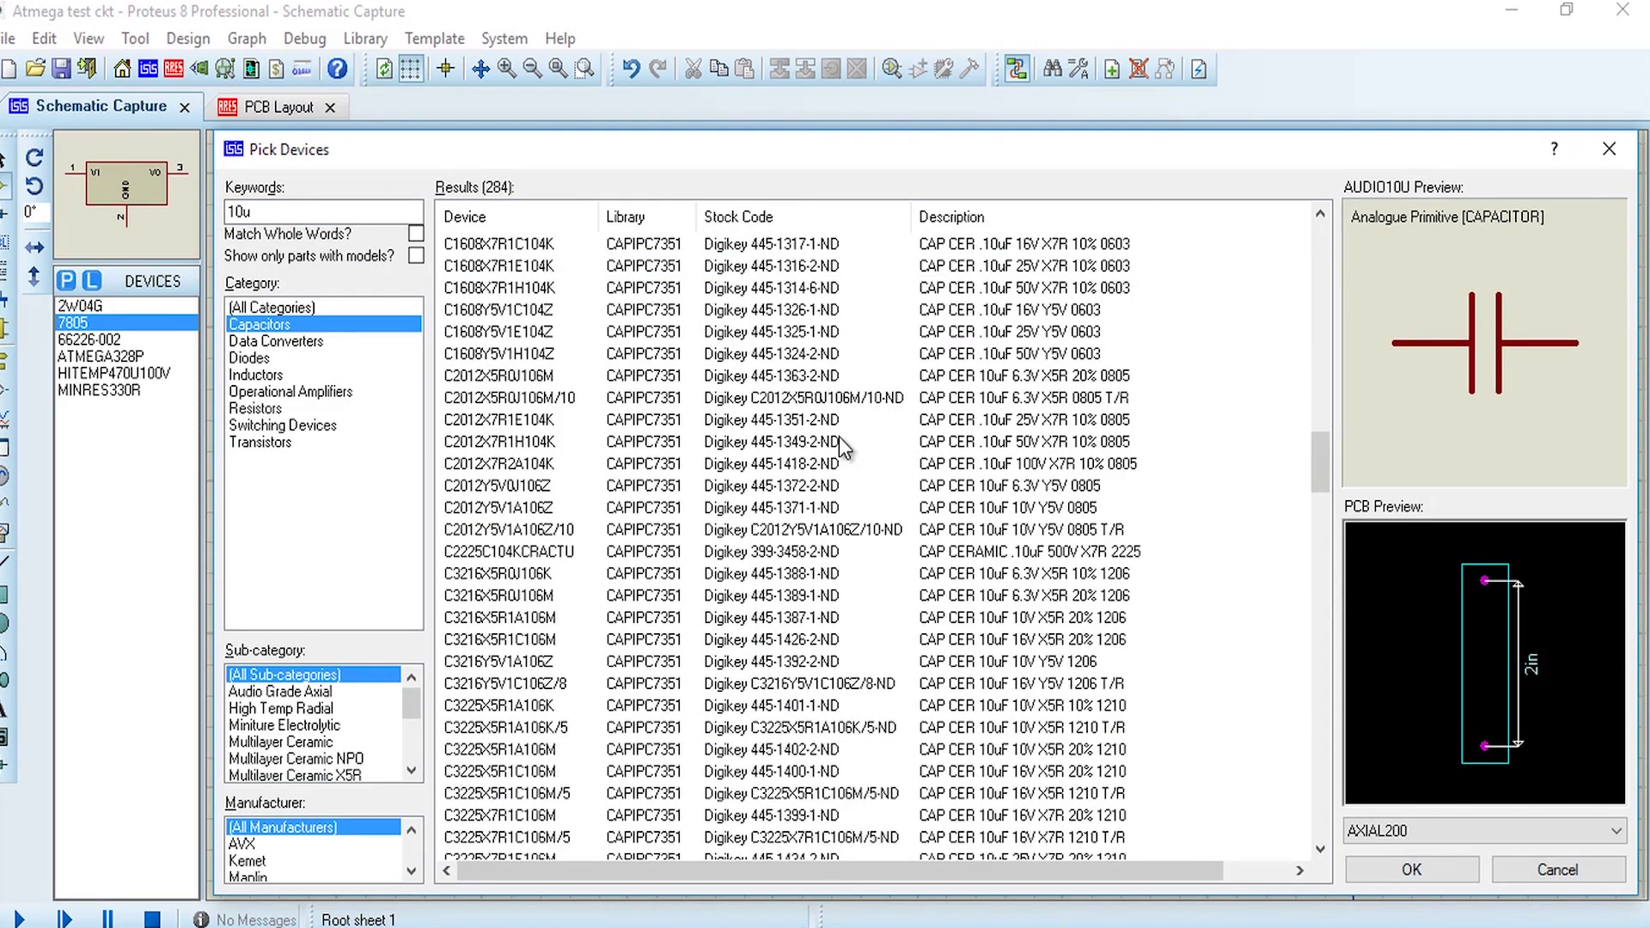
pyautogui.write('elec')
pyautogui.click(550, 427)
pyautogui.click(1385, 870)
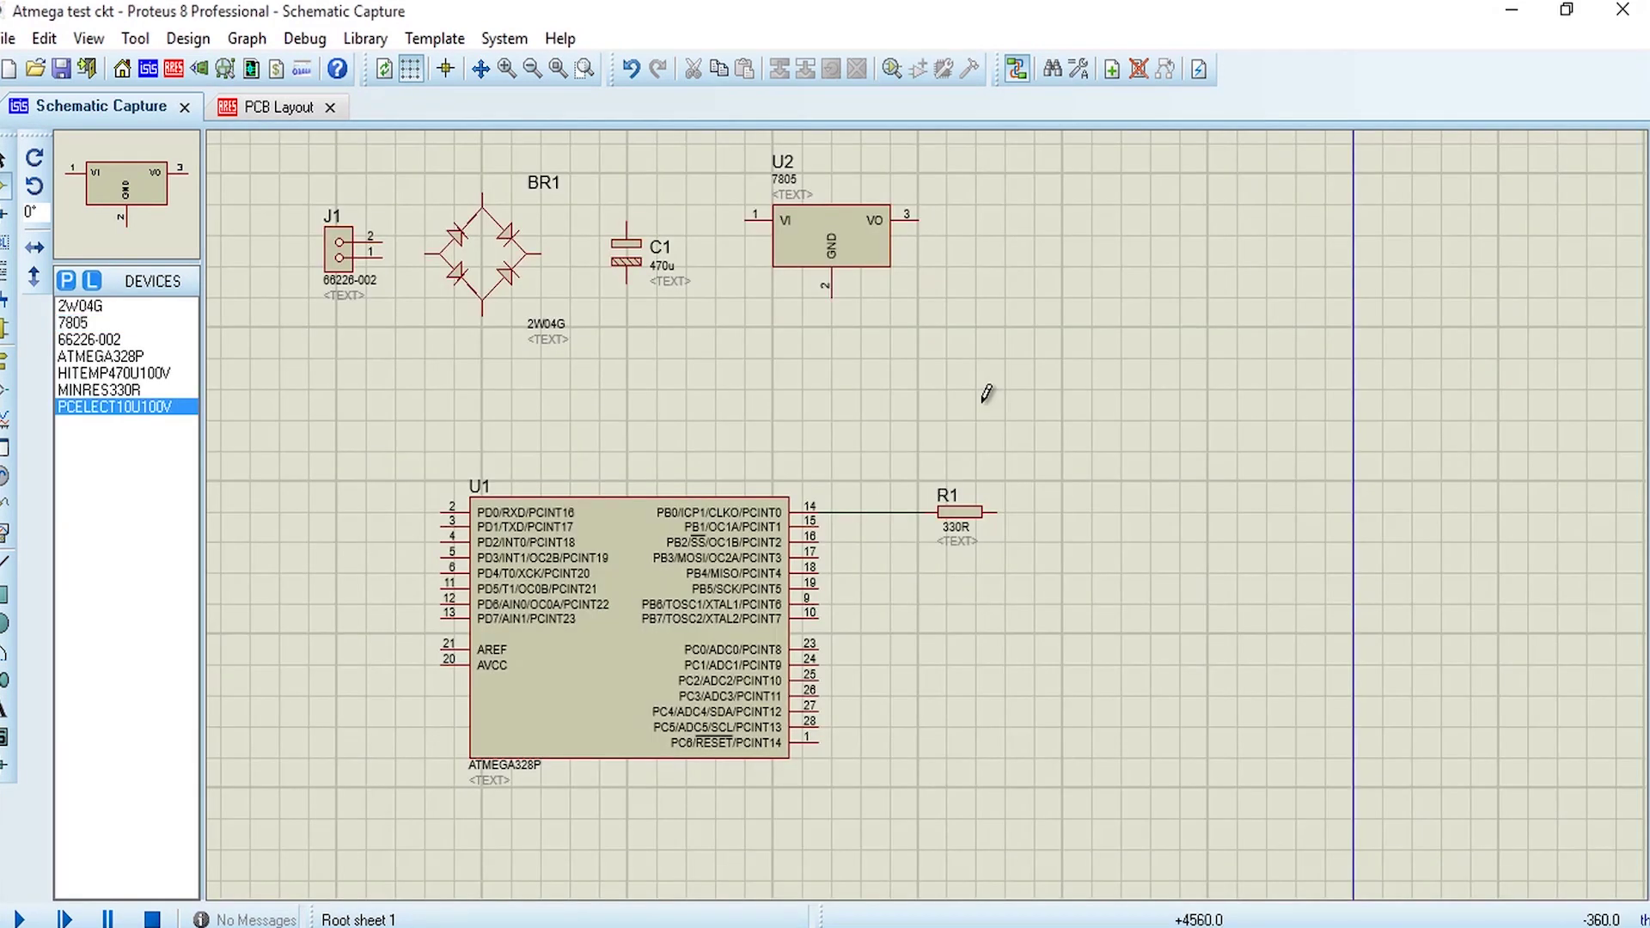
pyautogui.press('KP_Subtract')
pyautogui.click(1043, 272)
# - Pick another MINRES330R resistor from the component libraries and place it to the upper right of the 10u capacitor
pyautogui.rightClick(990, 356)
pyautogui.moveTo(1023, 369)
pyautogui.click(1272, 373)
pyautogui.write('resistor 330')
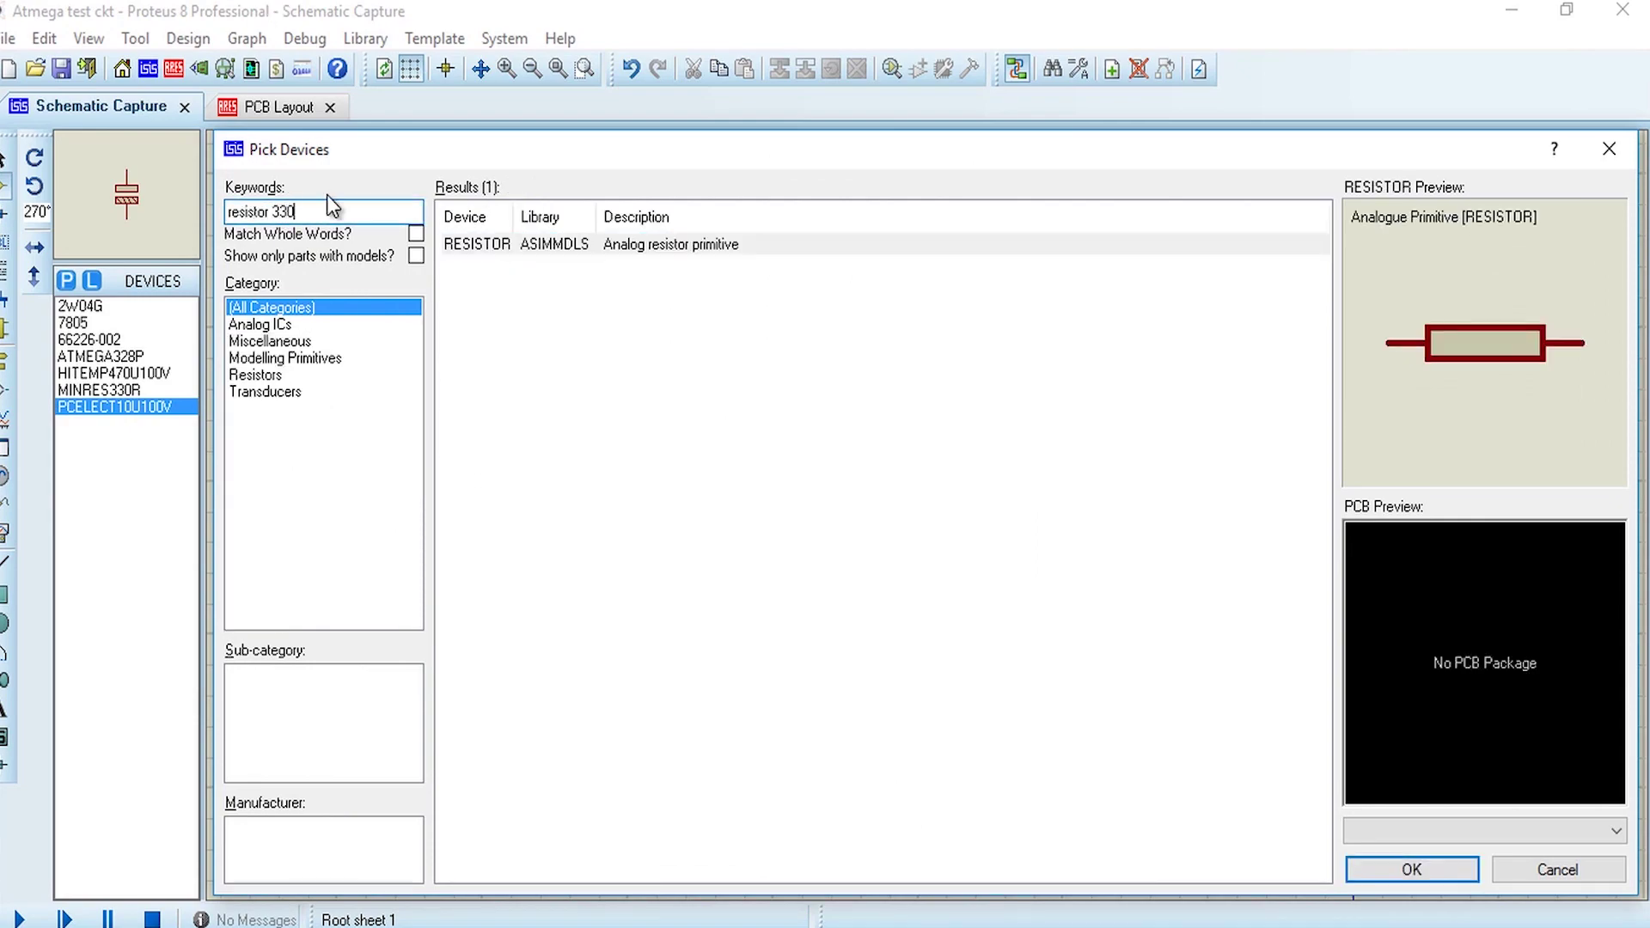
pyautogui.click(261, 331)
pyautogui.click(344, 212)
pyautogui.write('map')
pyautogui.doubleClick(515, 309)
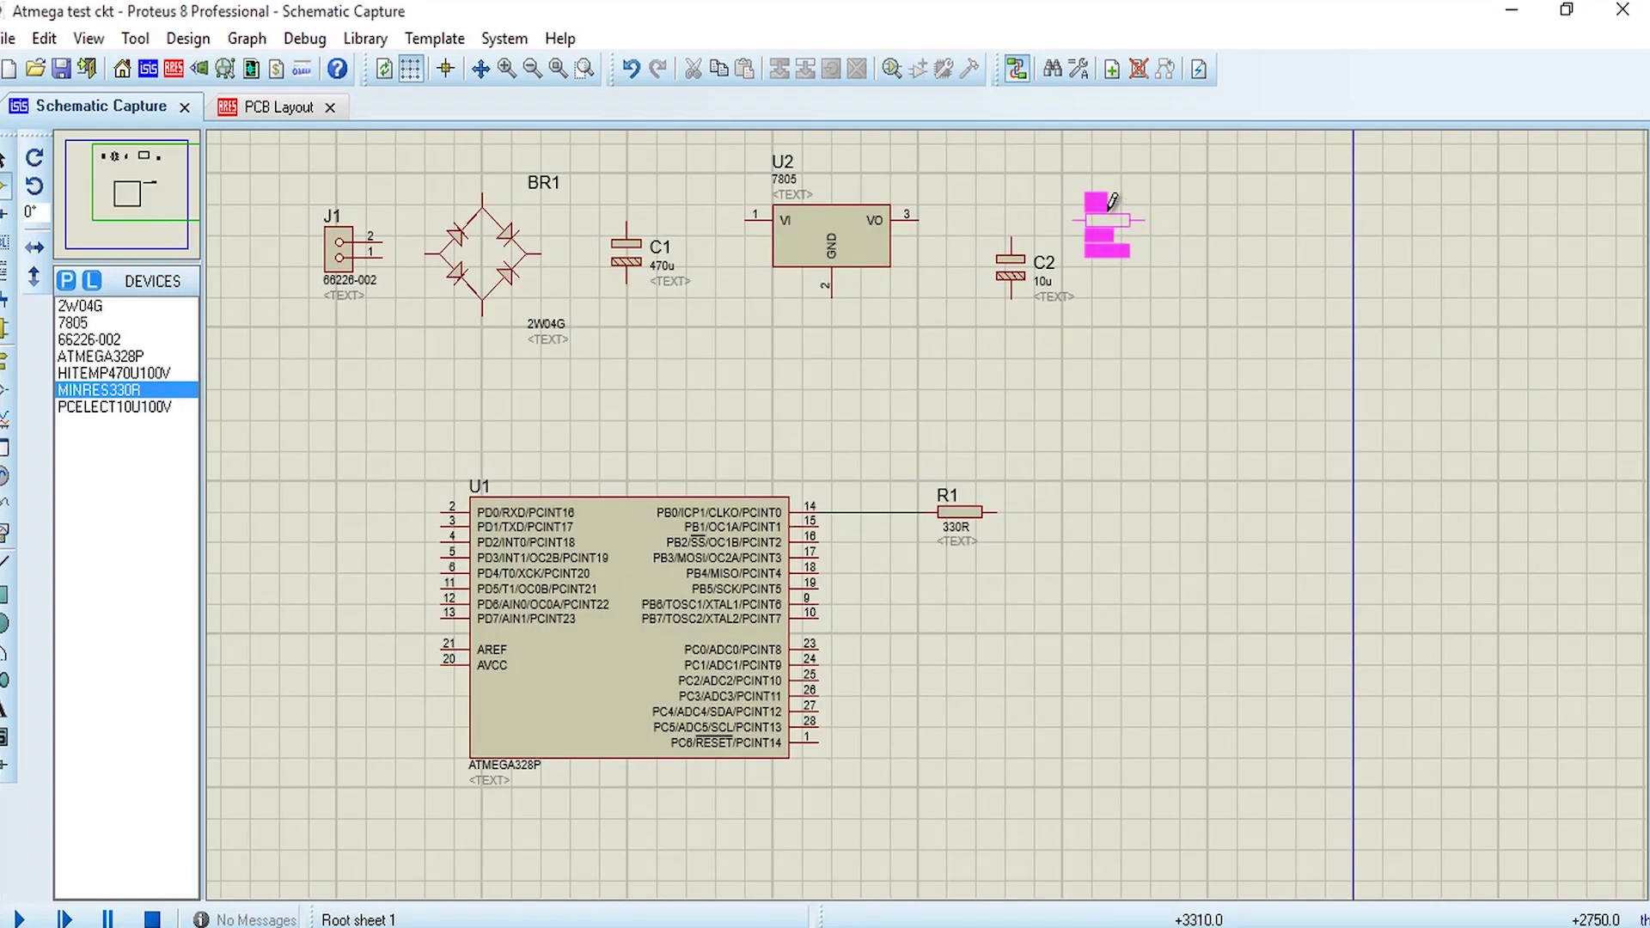
pyautogui.click(1135, 185)
# - Search the component libraries for LED and select the generic LED from the USERDVC library under Optoelectronics
pyautogui.rightClick(1180, 323)
pyautogui.click(1215, 552)
pyautogui.write('LED')
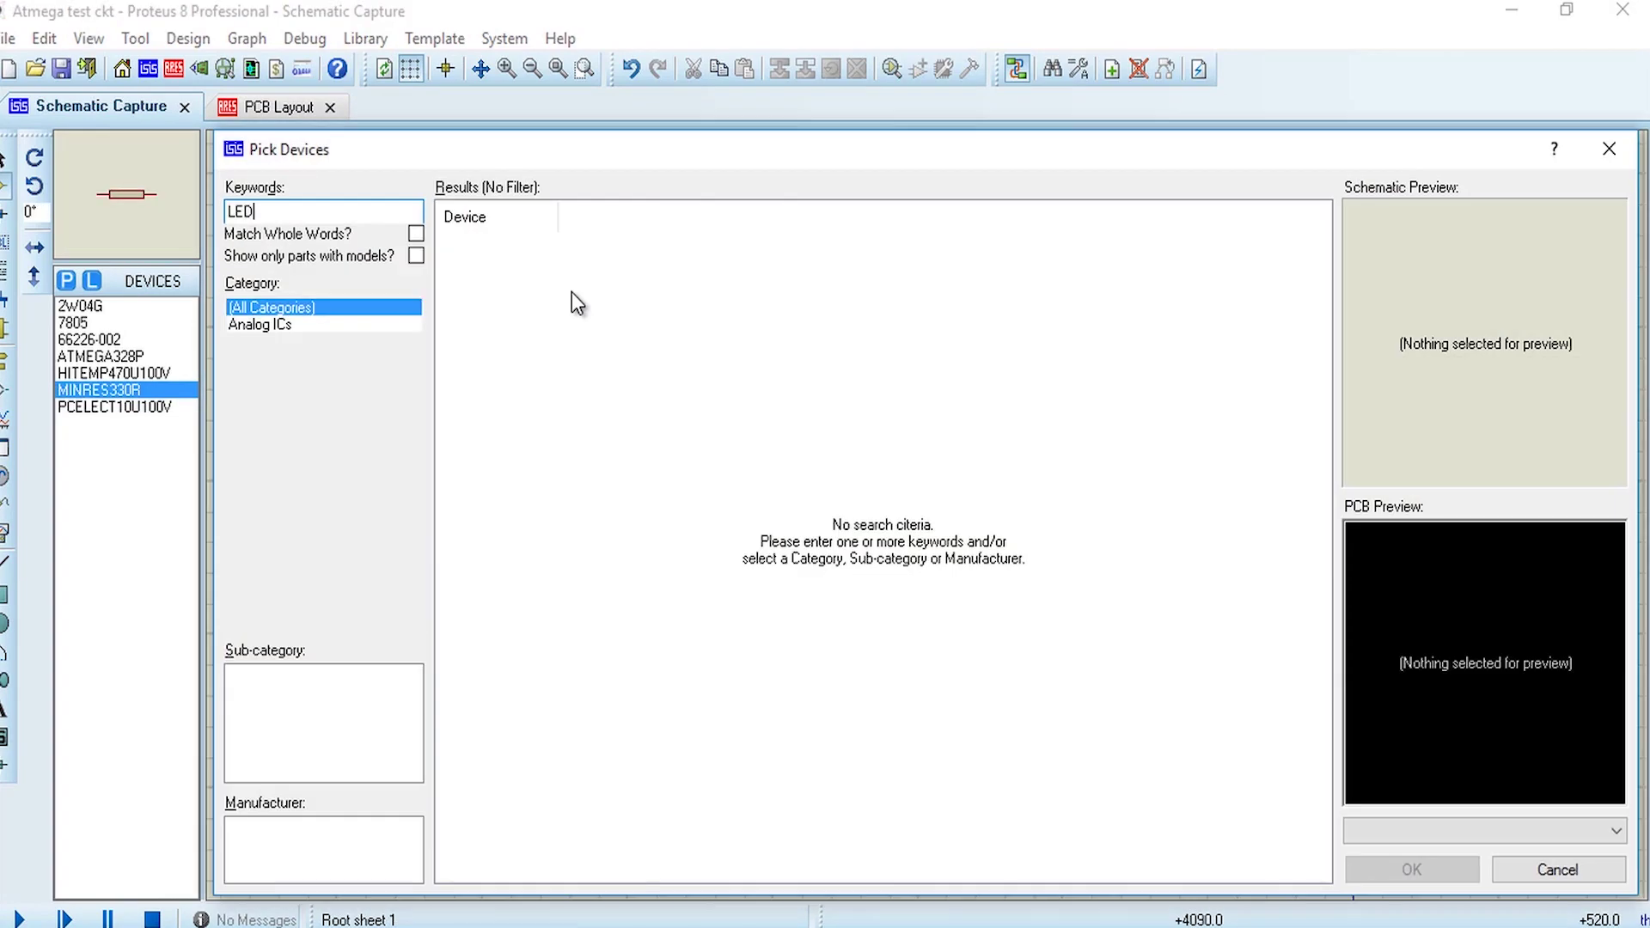
pyautogui.press('Down')
pyautogui.scroll(-9, 759, 479)
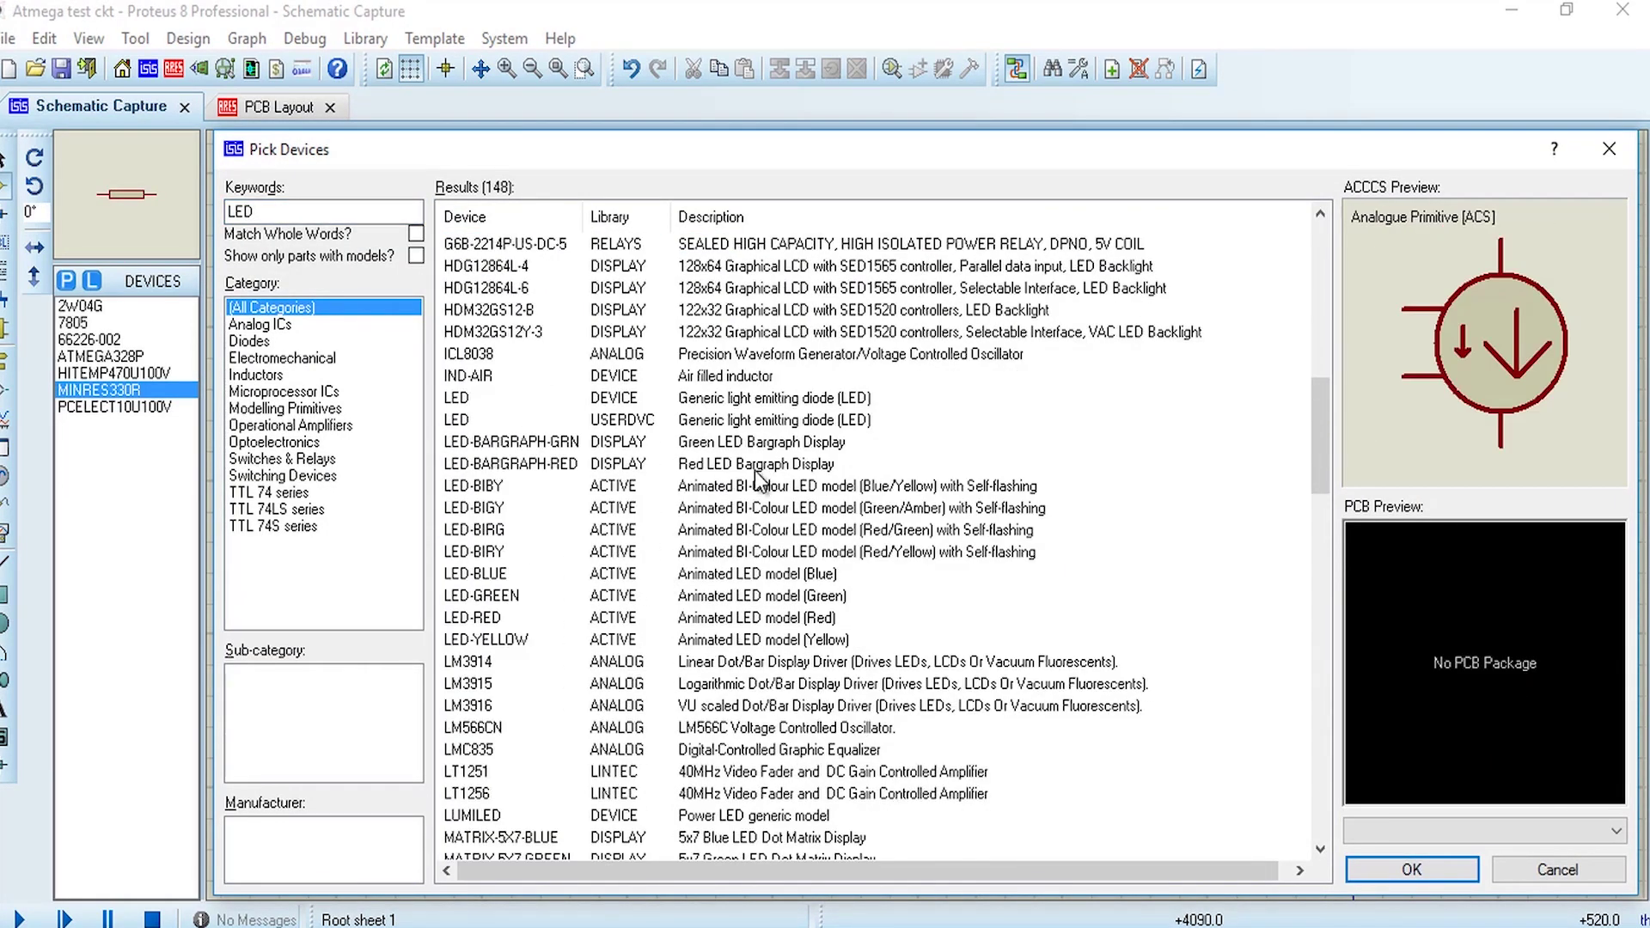
pyautogui.click(741, 623)
pyautogui.scroll(-15, 741, 628)
pyautogui.click(249, 341)
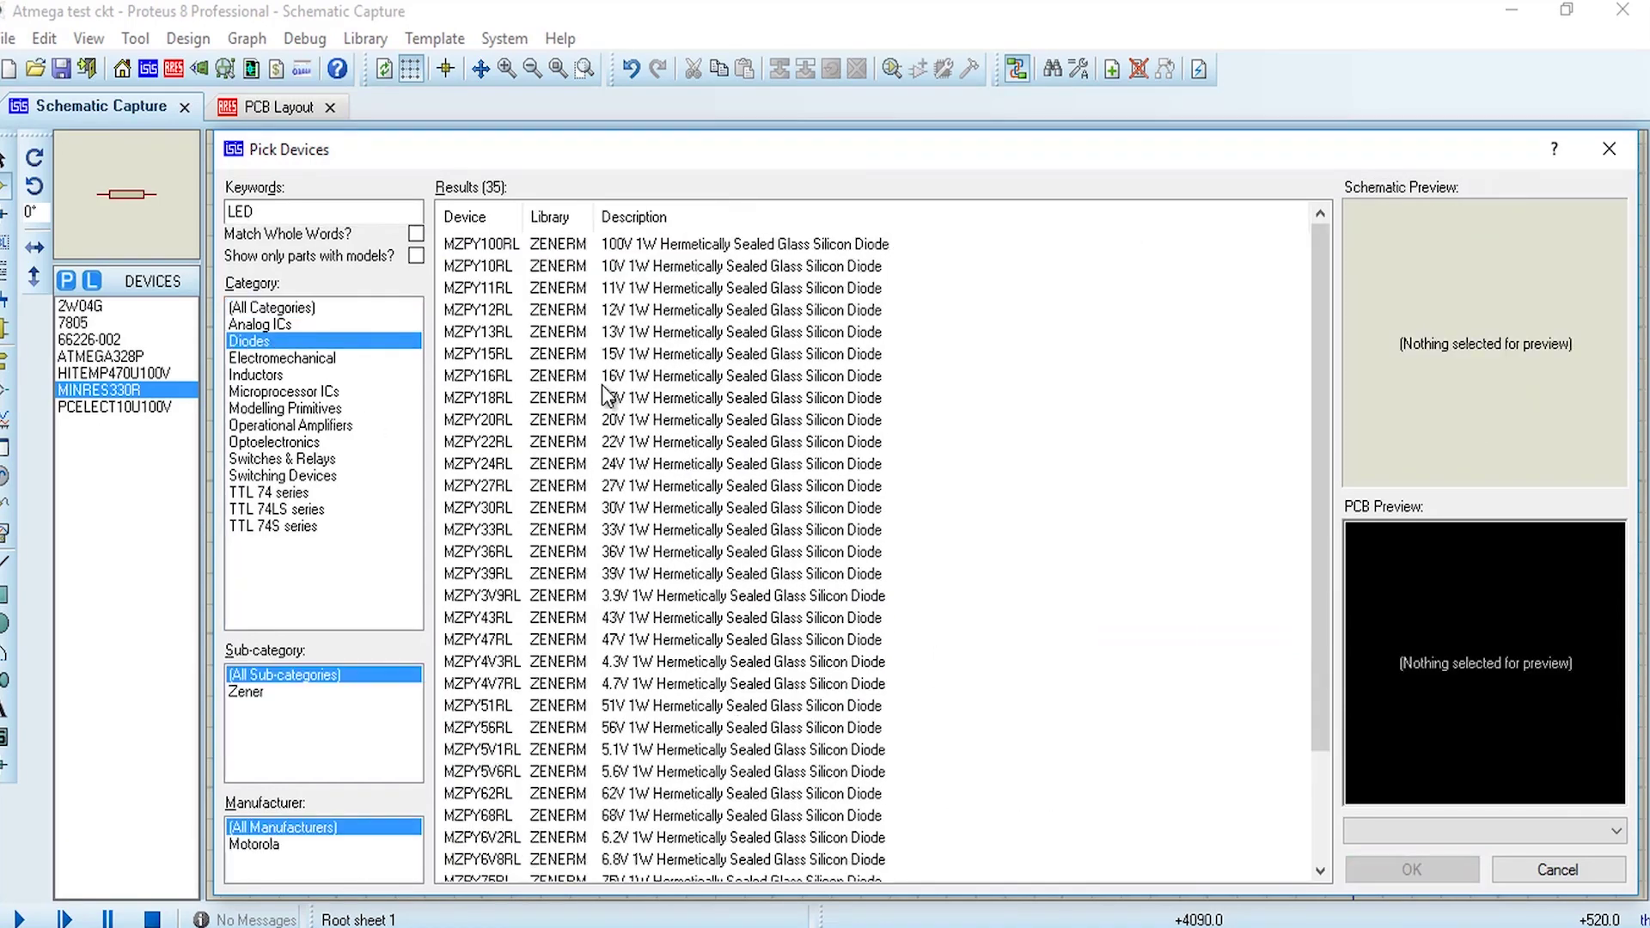
pyautogui.click(272, 307)
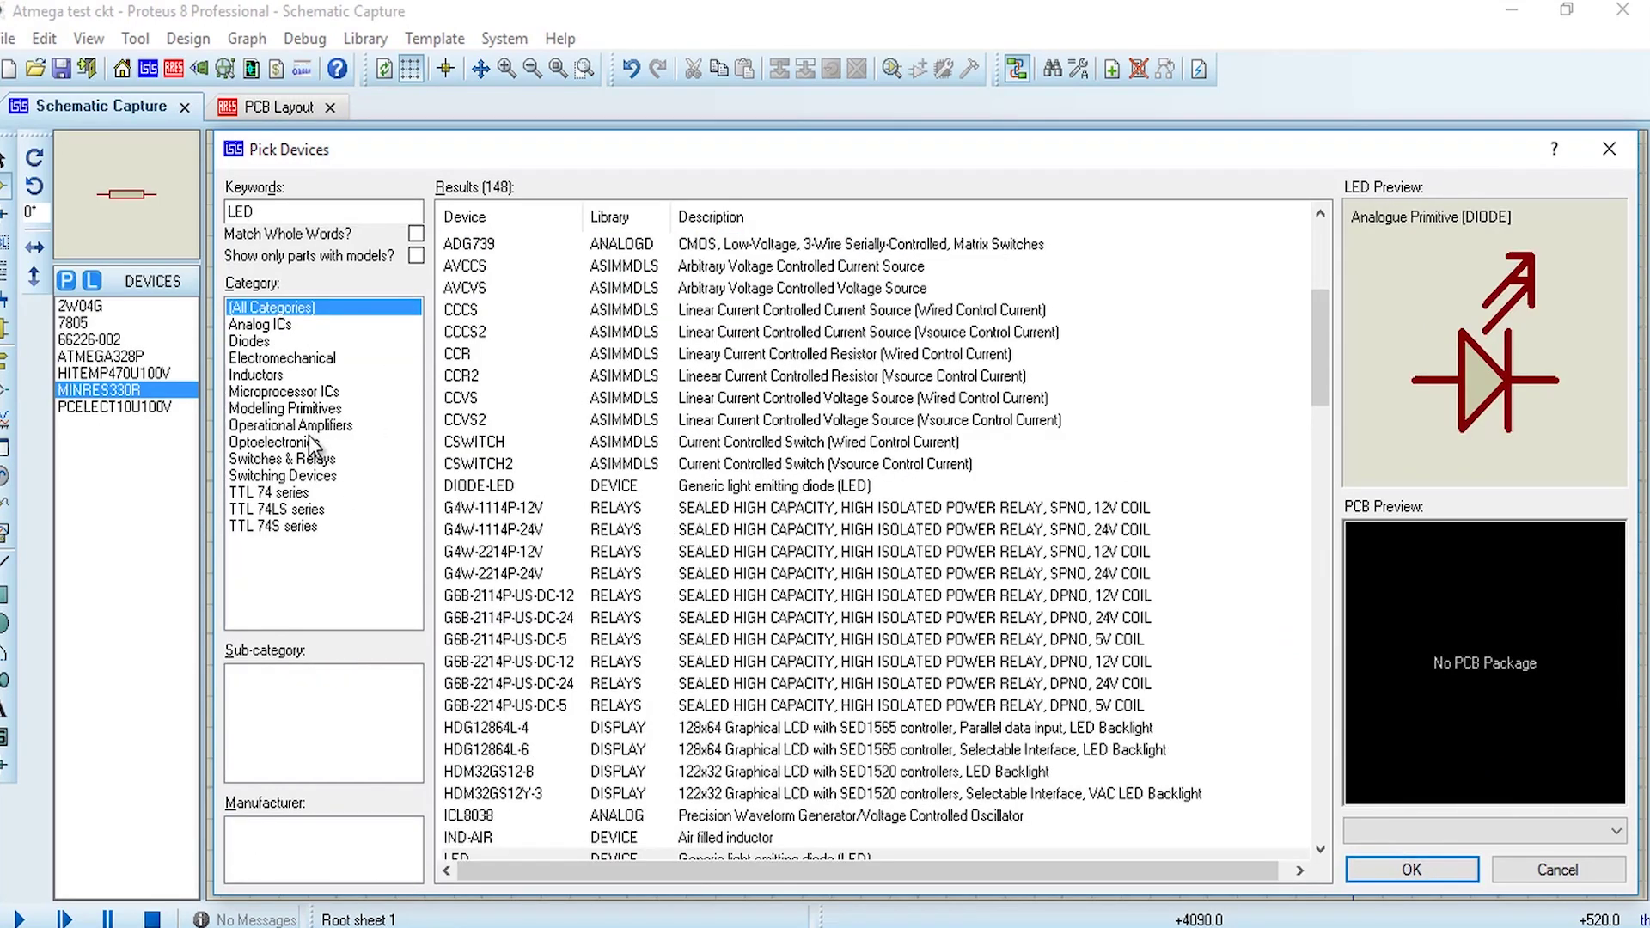
pyautogui.click(314, 442)
pyautogui.click(690, 266)
pyautogui.click(679, 355)
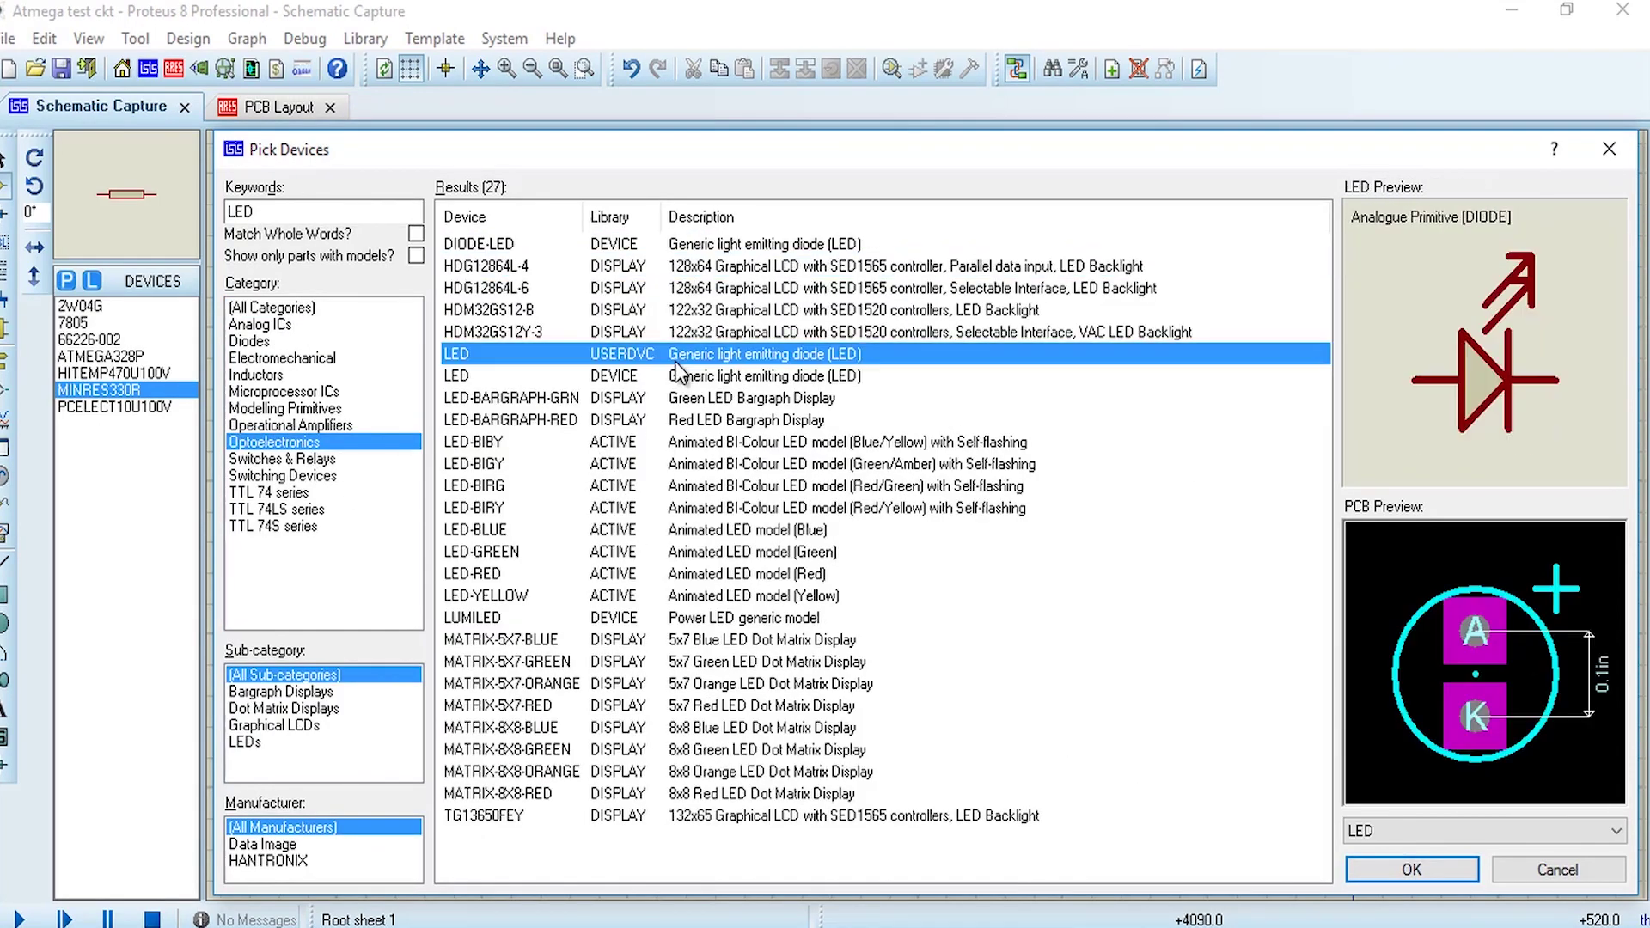
# - Place the LED vertically with its anode up, to the lower right of resistor R2
pyautogui.click(1411, 870)
pyautogui.press('KP_Add')
pyautogui.press('KP_Add')
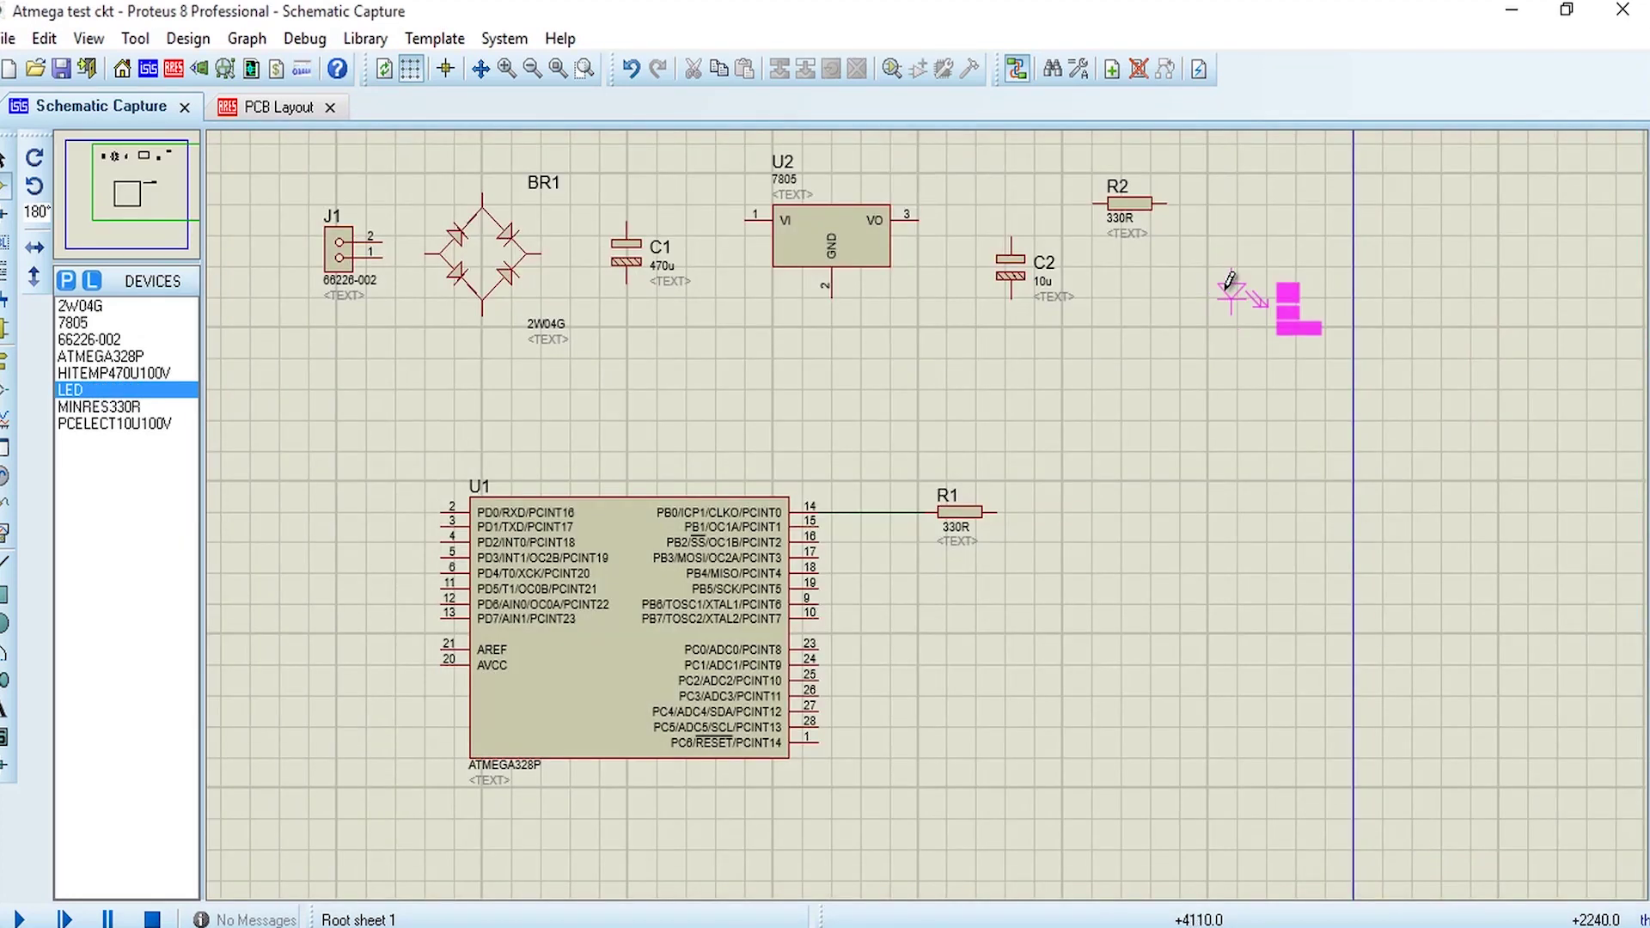
pyautogui.click(1233, 302)
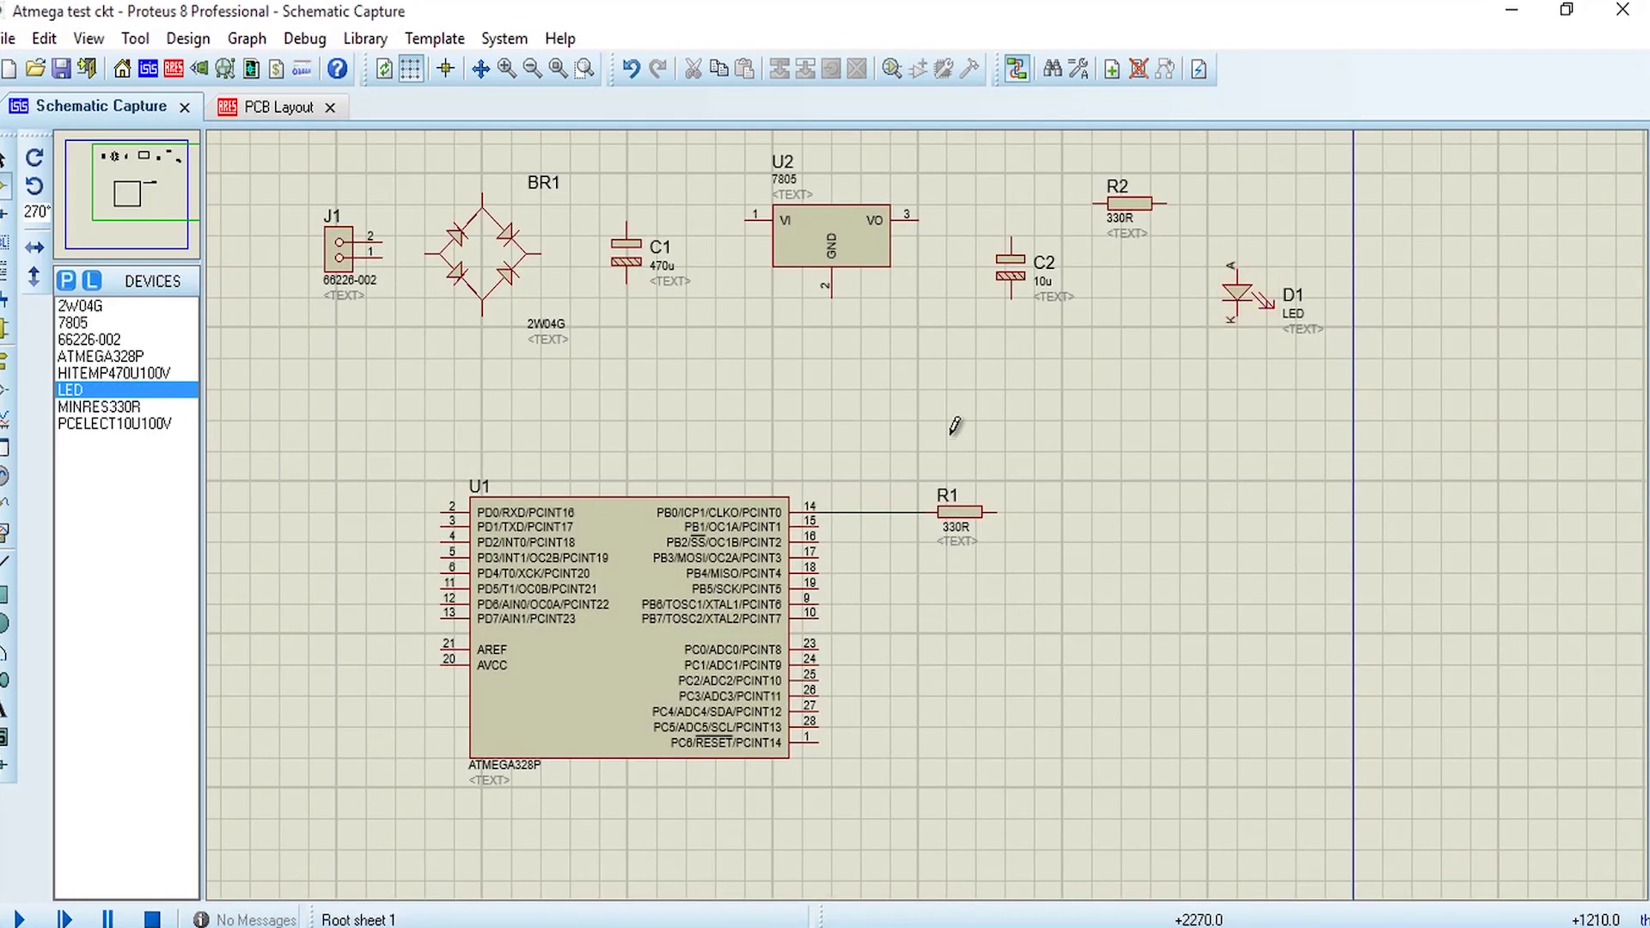
# - Wire J1 pin 2 to the bridge rectifier's top AC pin and J1 pin 1 to its bottom AC pin
pyautogui.click(383, 242)
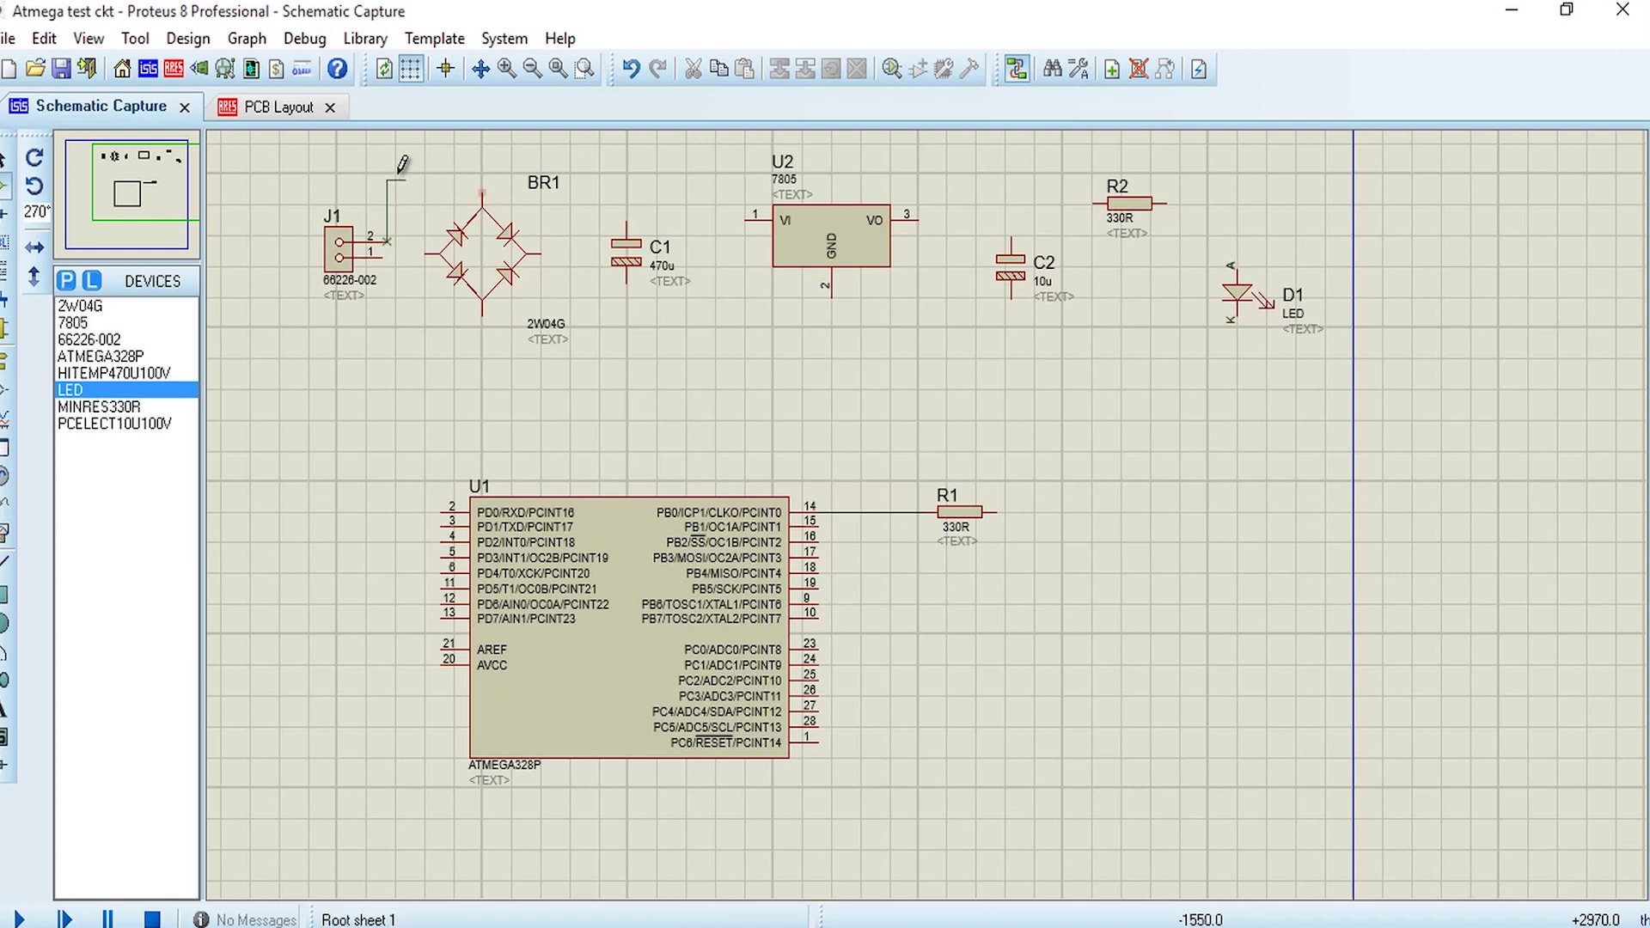
pyautogui.click(482, 199)
pyautogui.doubleClick(384, 255)
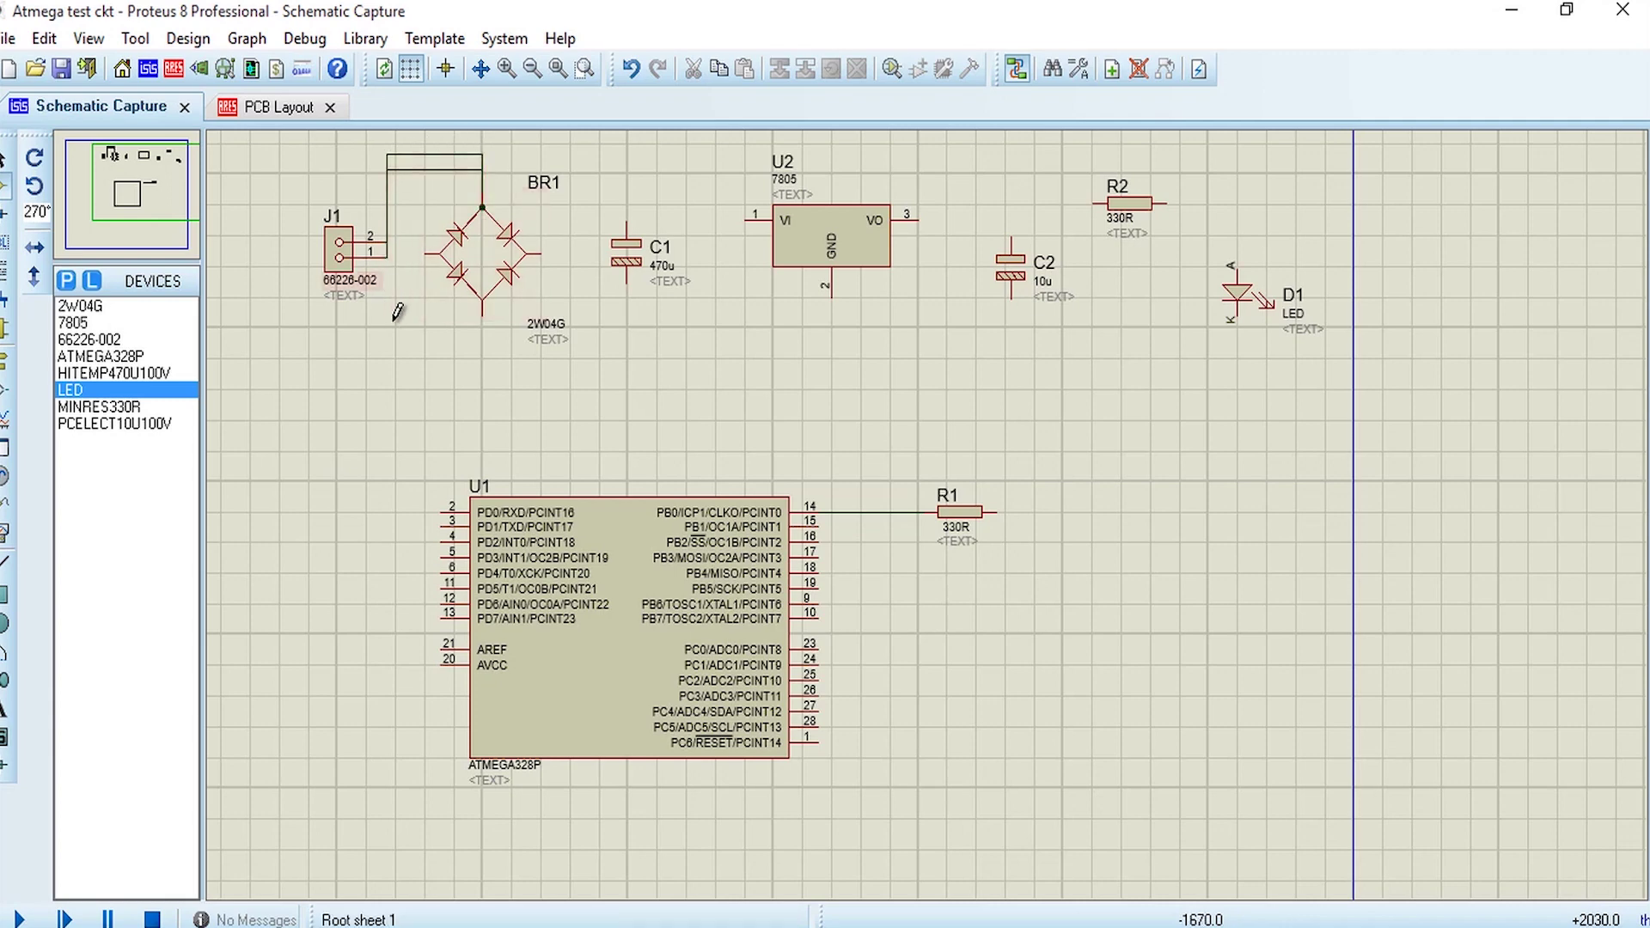
pyautogui.click(383, 257)
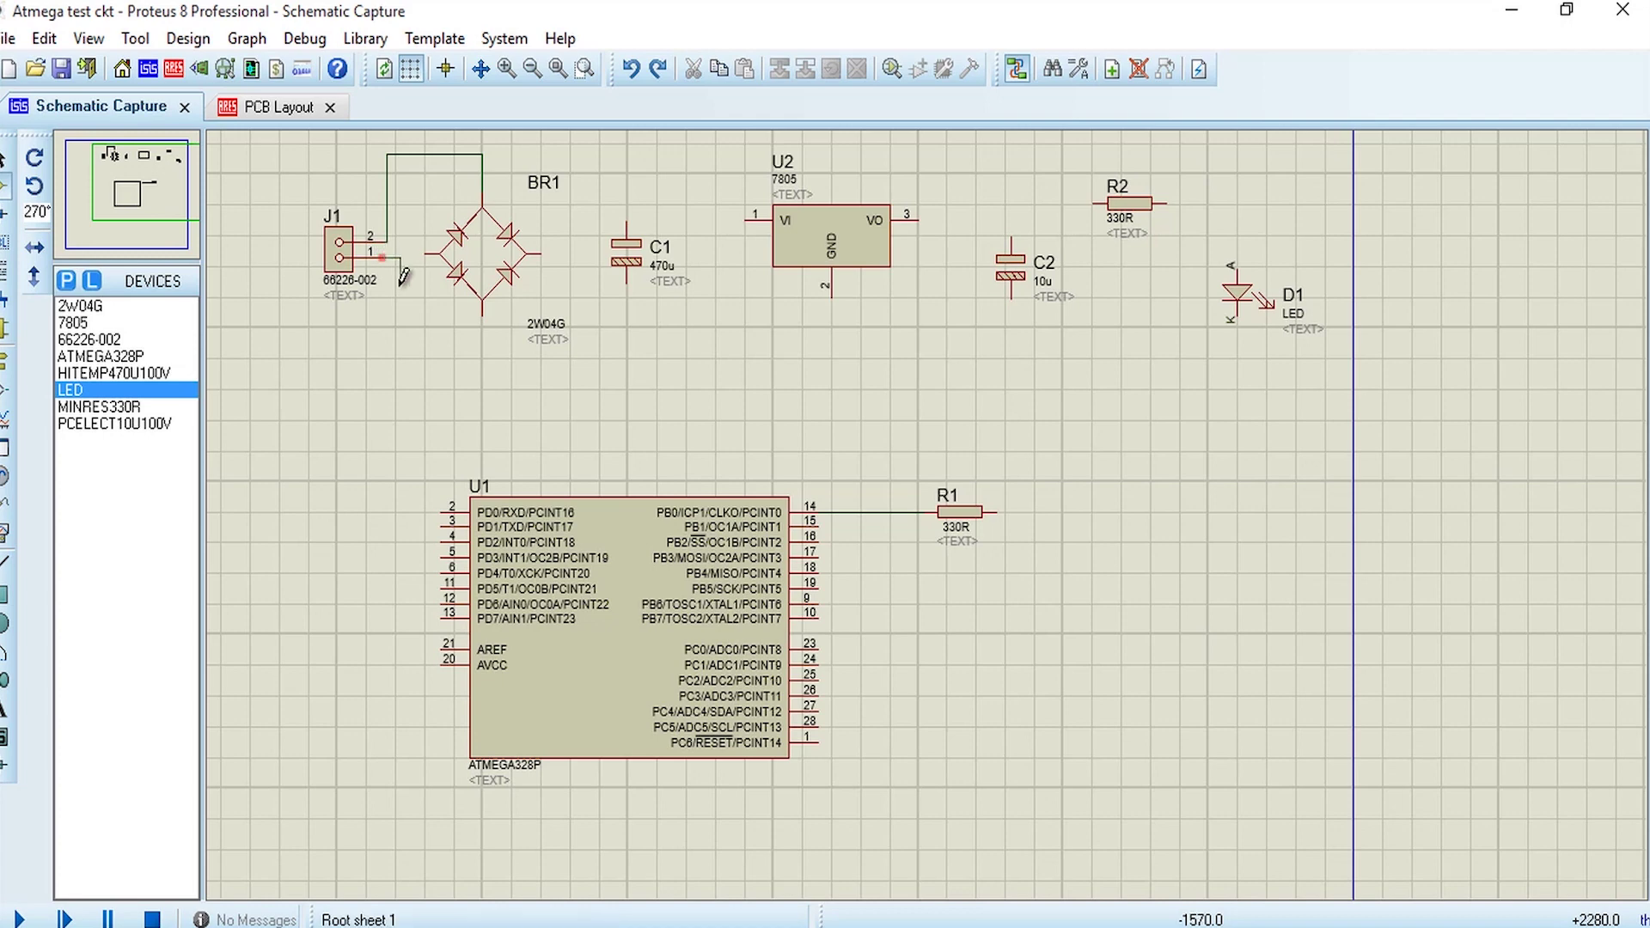
pyautogui.click(483, 332)
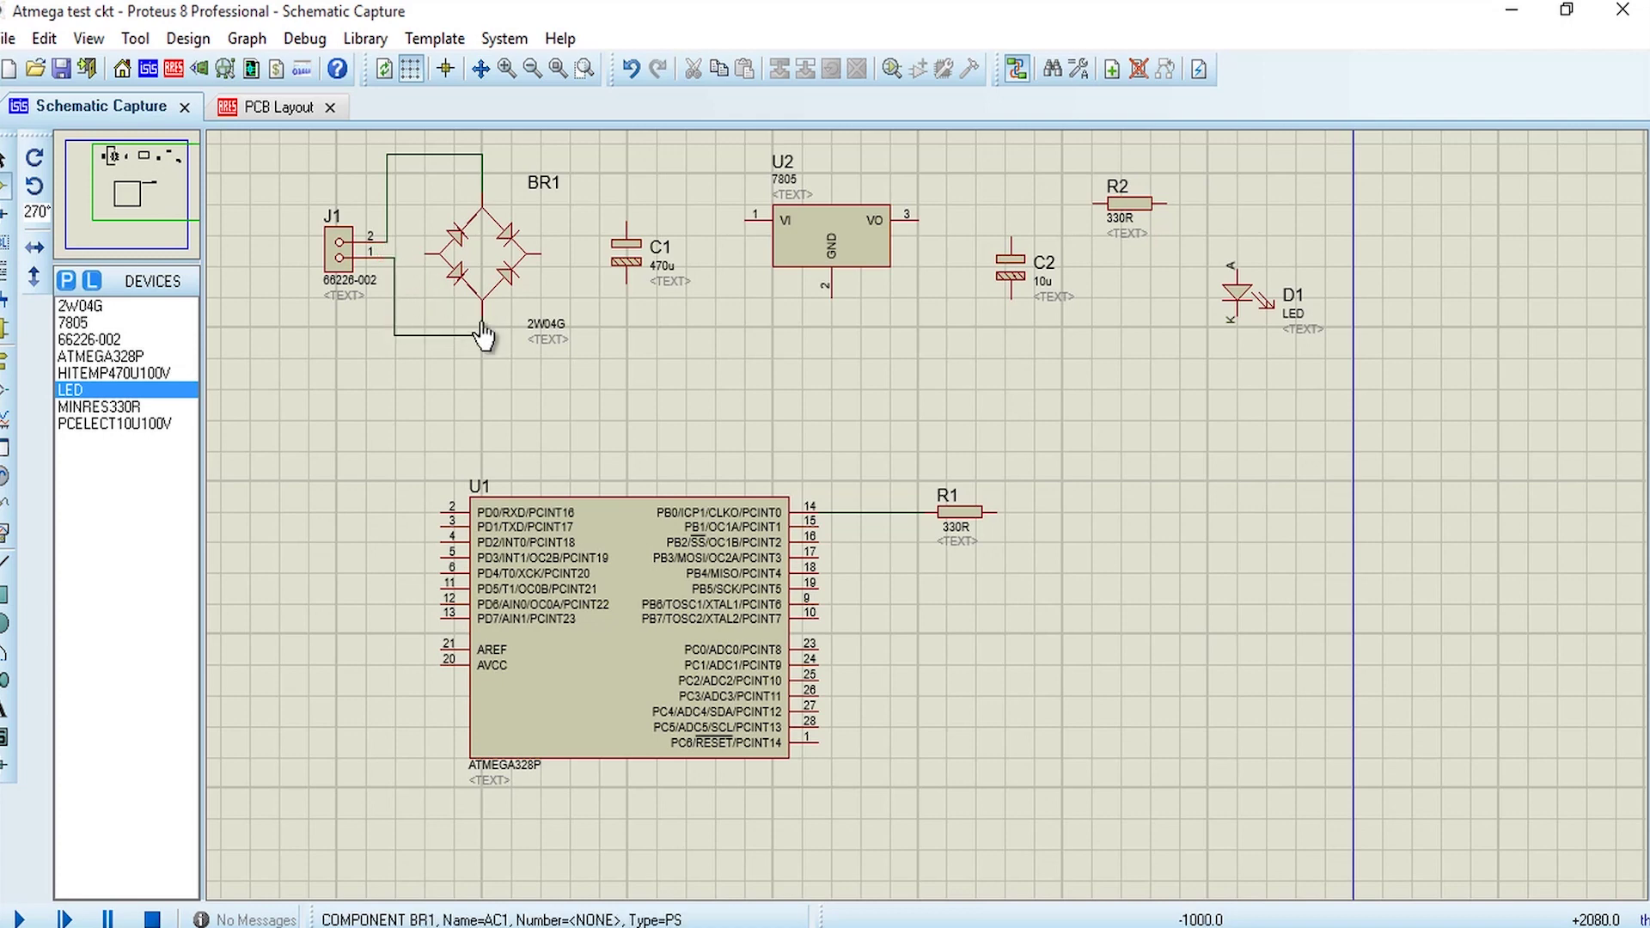
# - Wire the bridge rectifier's positive output to C1's positive pin and the 7805's VI pin, and its negative output to C1's negative pin
pyautogui.click(540, 253)
pyautogui.click(629, 220)
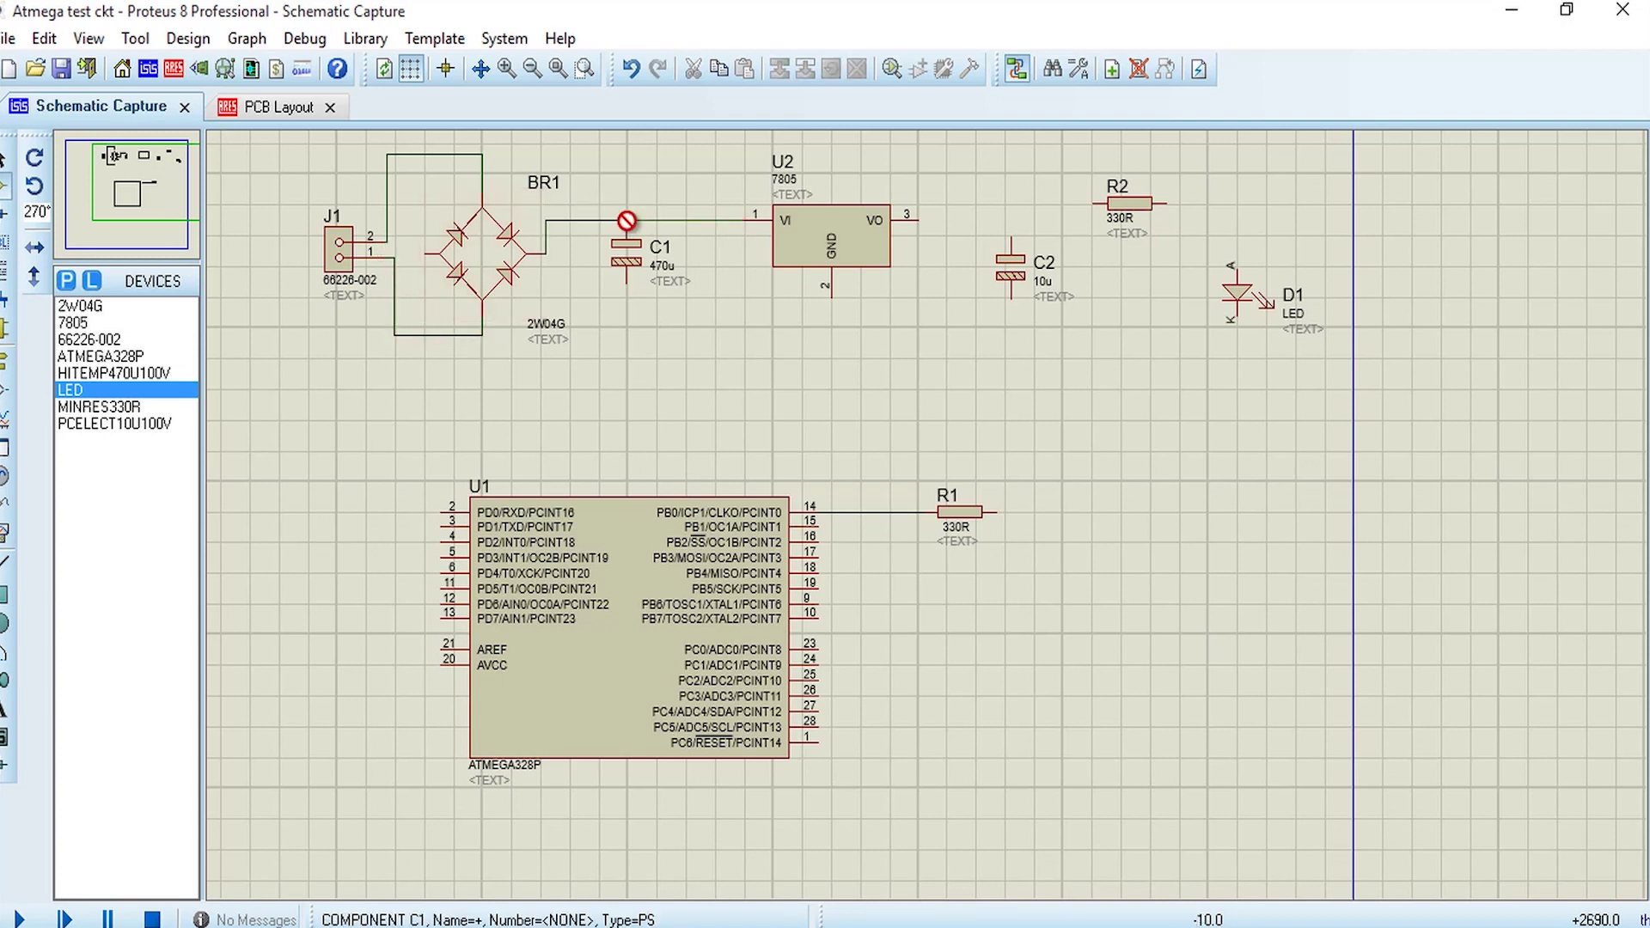
pyautogui.scroll(4, 629, 220)
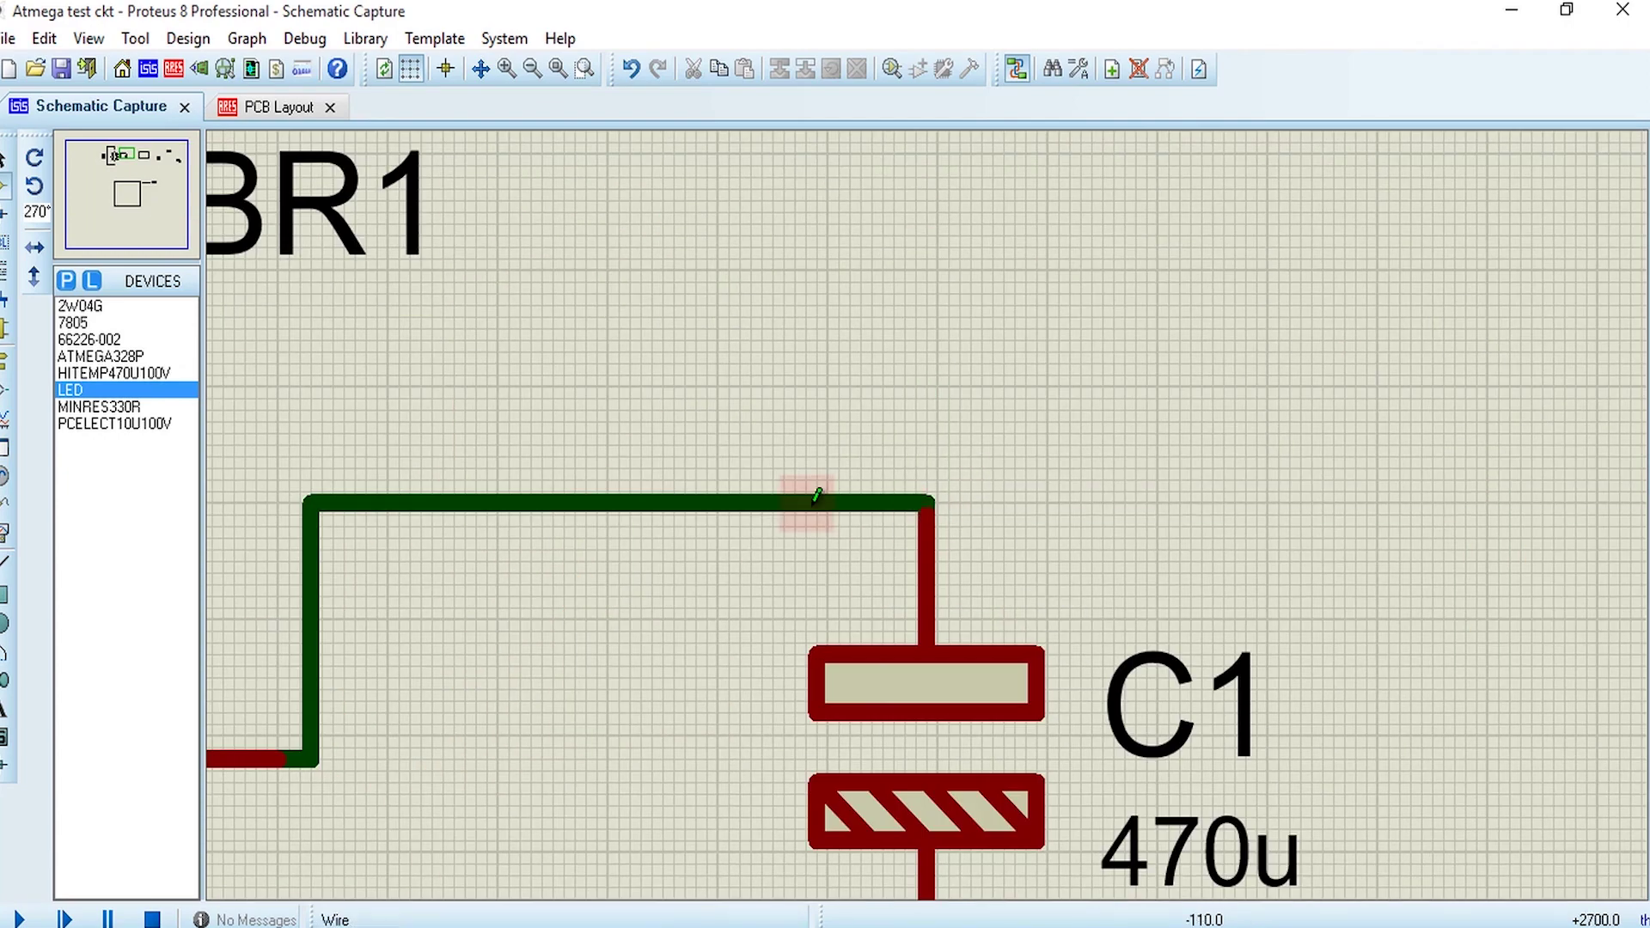
pyautogui.scroll(-4, 931, 495)
pyautogui.scroll(3, 867, 519)
pyautogui.click(627, 562)
pyautogui.click(924, 649)
pyautogui.scroll(-3, 1306, 485)
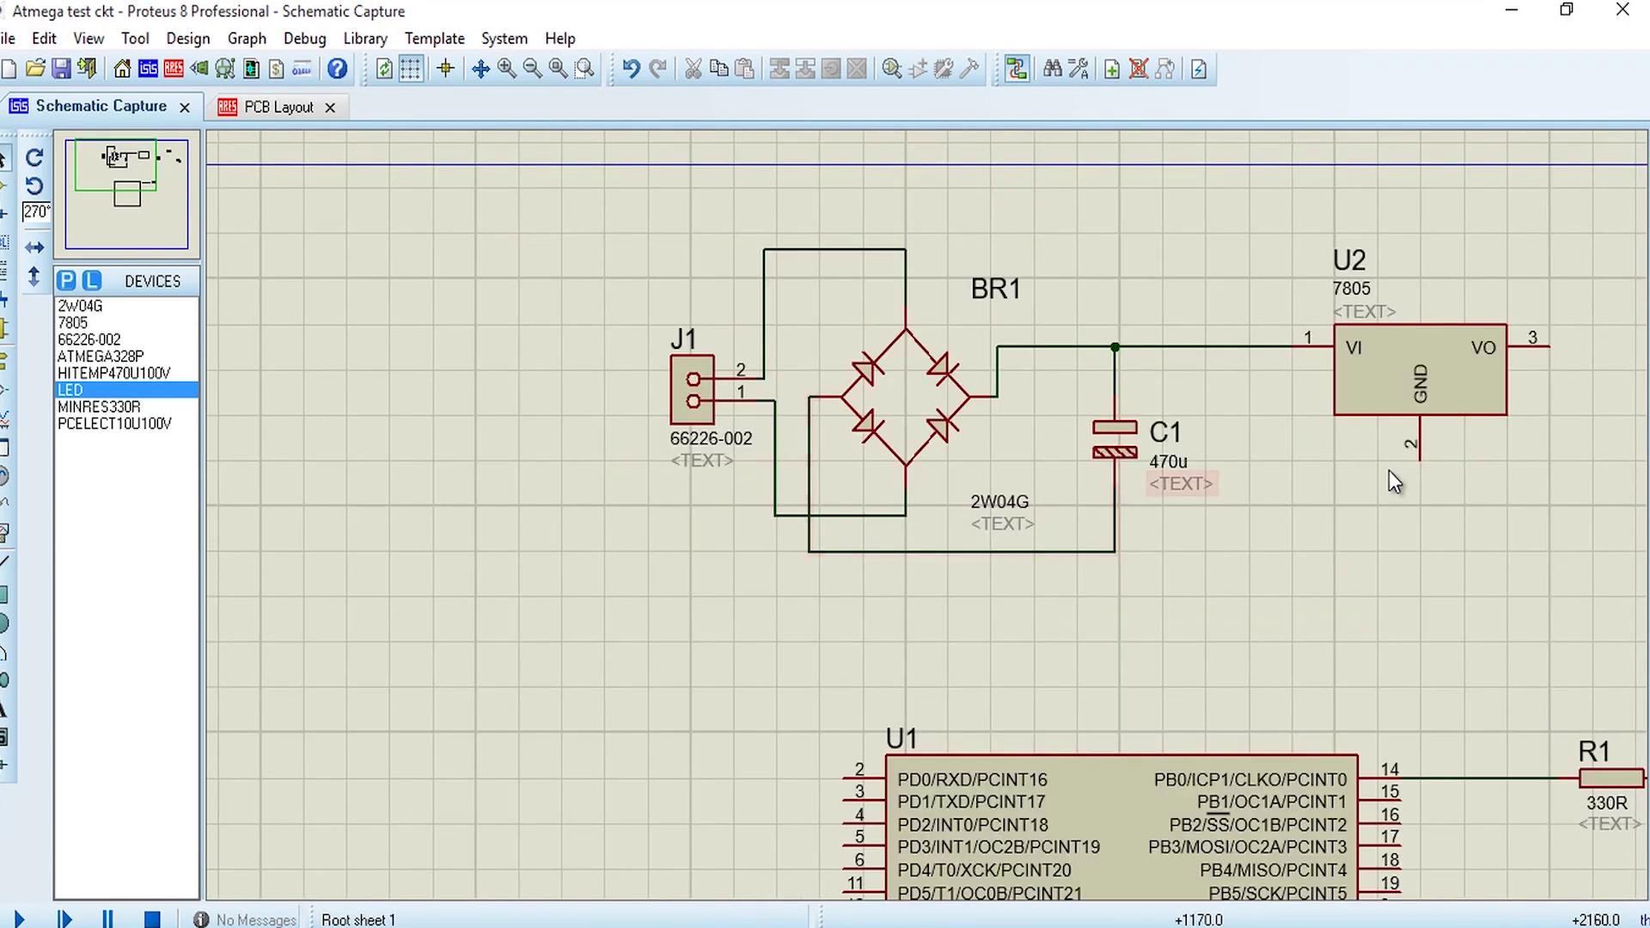
# - Connect the 7805's GND pin, C2's negative pin and the LED's cathode to the negative rail
pyautogui.scroll(2, 972, 488)
pyautogui.click(969, 491)
pyautogui.click(557, 602)
pyautogui.click(1383, 519)
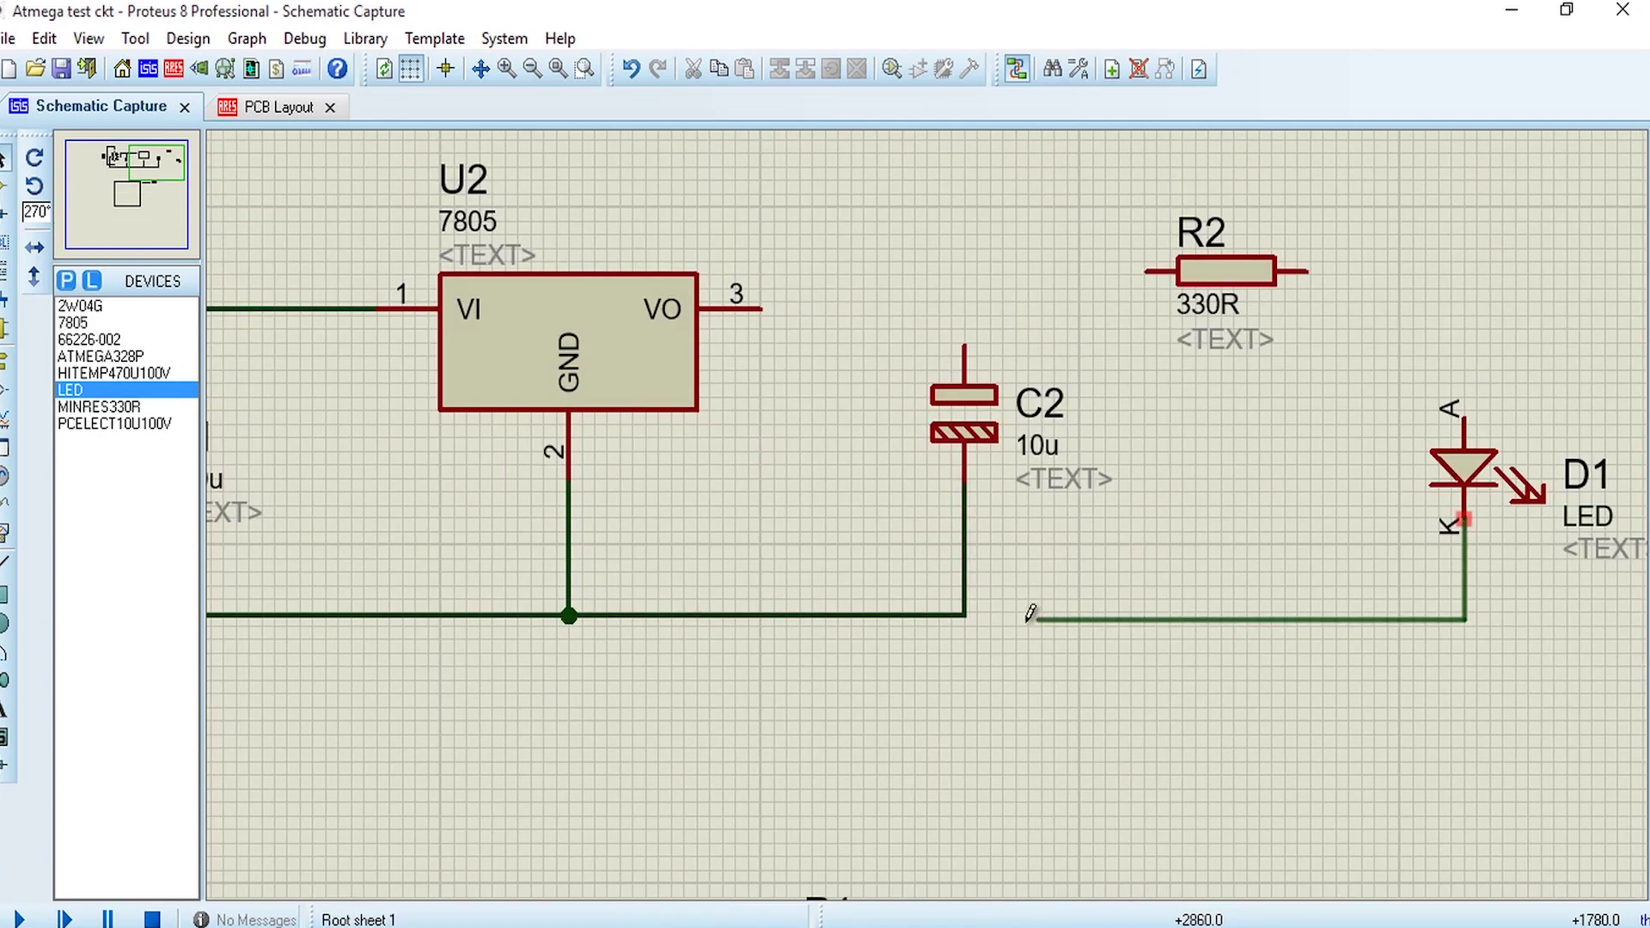
pyautogui.click(961, 602)
pyautogui.scroll(-2, 961, 601)
# - Wire the 7805's VO pin to C2's positive pin and R2, and R2's other end to the LED's anode
pyautogui.click(821, 376)
pyautogui.click(1076, 353)
pyautogui.click(951, 404)
pyautogui.click(950, 372)
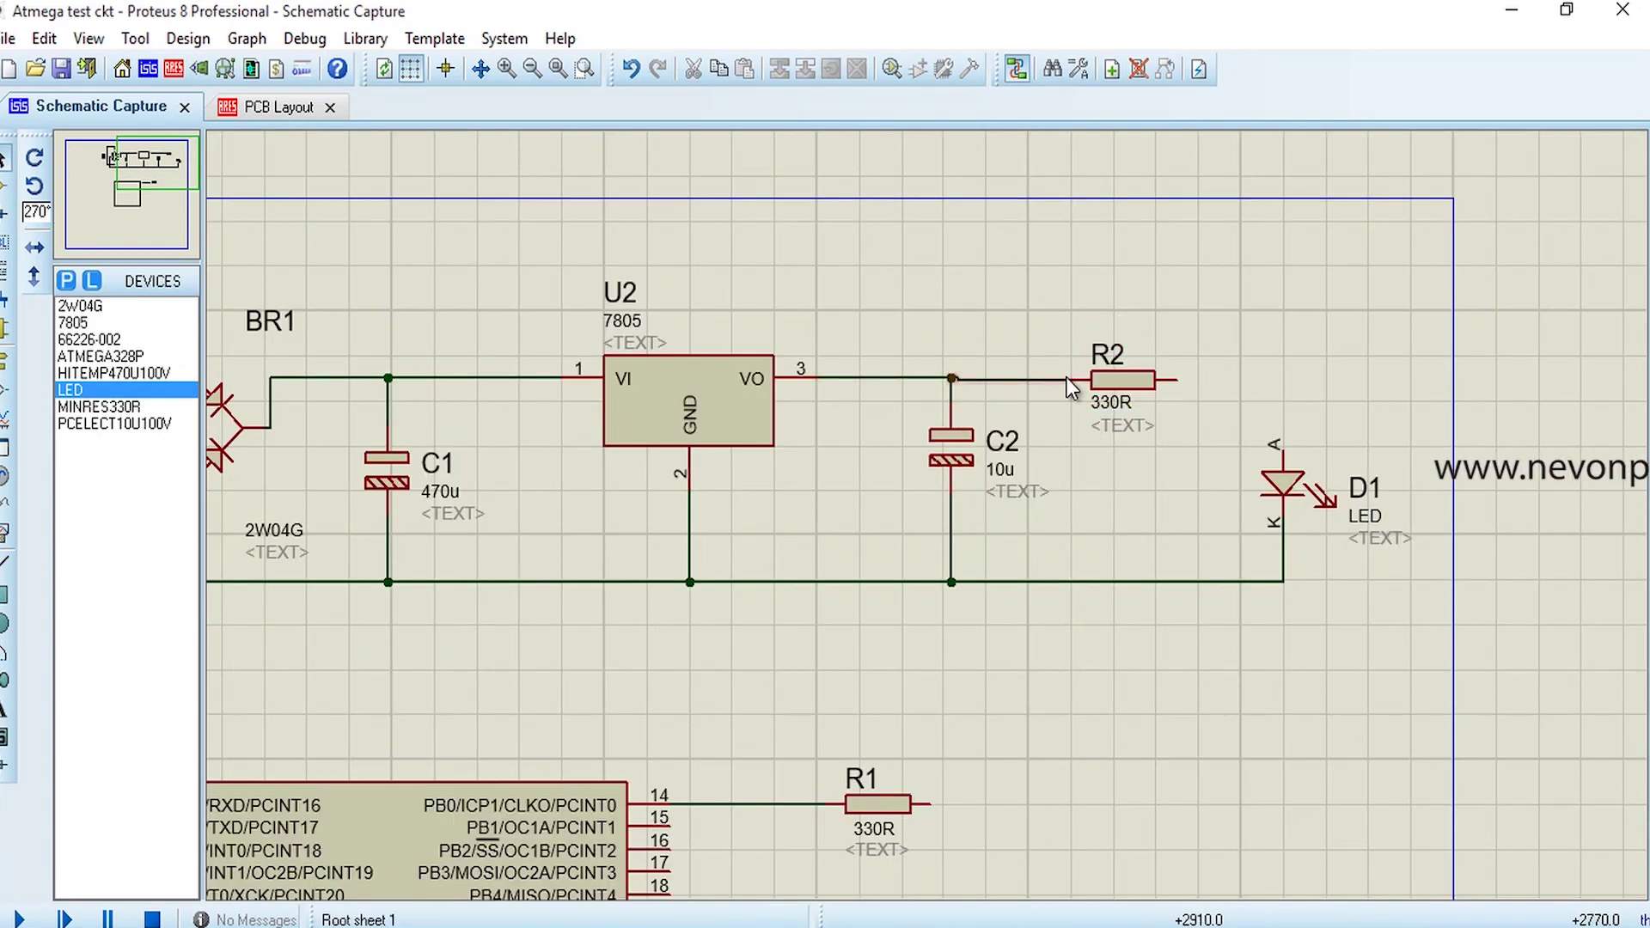
pyautogui.scroll(2, 1117, 366)
pyautogui.click(1031, 511)
pyautogui.click(1270, 664)
pyautogui.scroll(-3, 1118, 558)
# - Place a power terminal above C2, connected to the 7805's output line, and label it VCC
pyautogui.rightClick(771, 572)
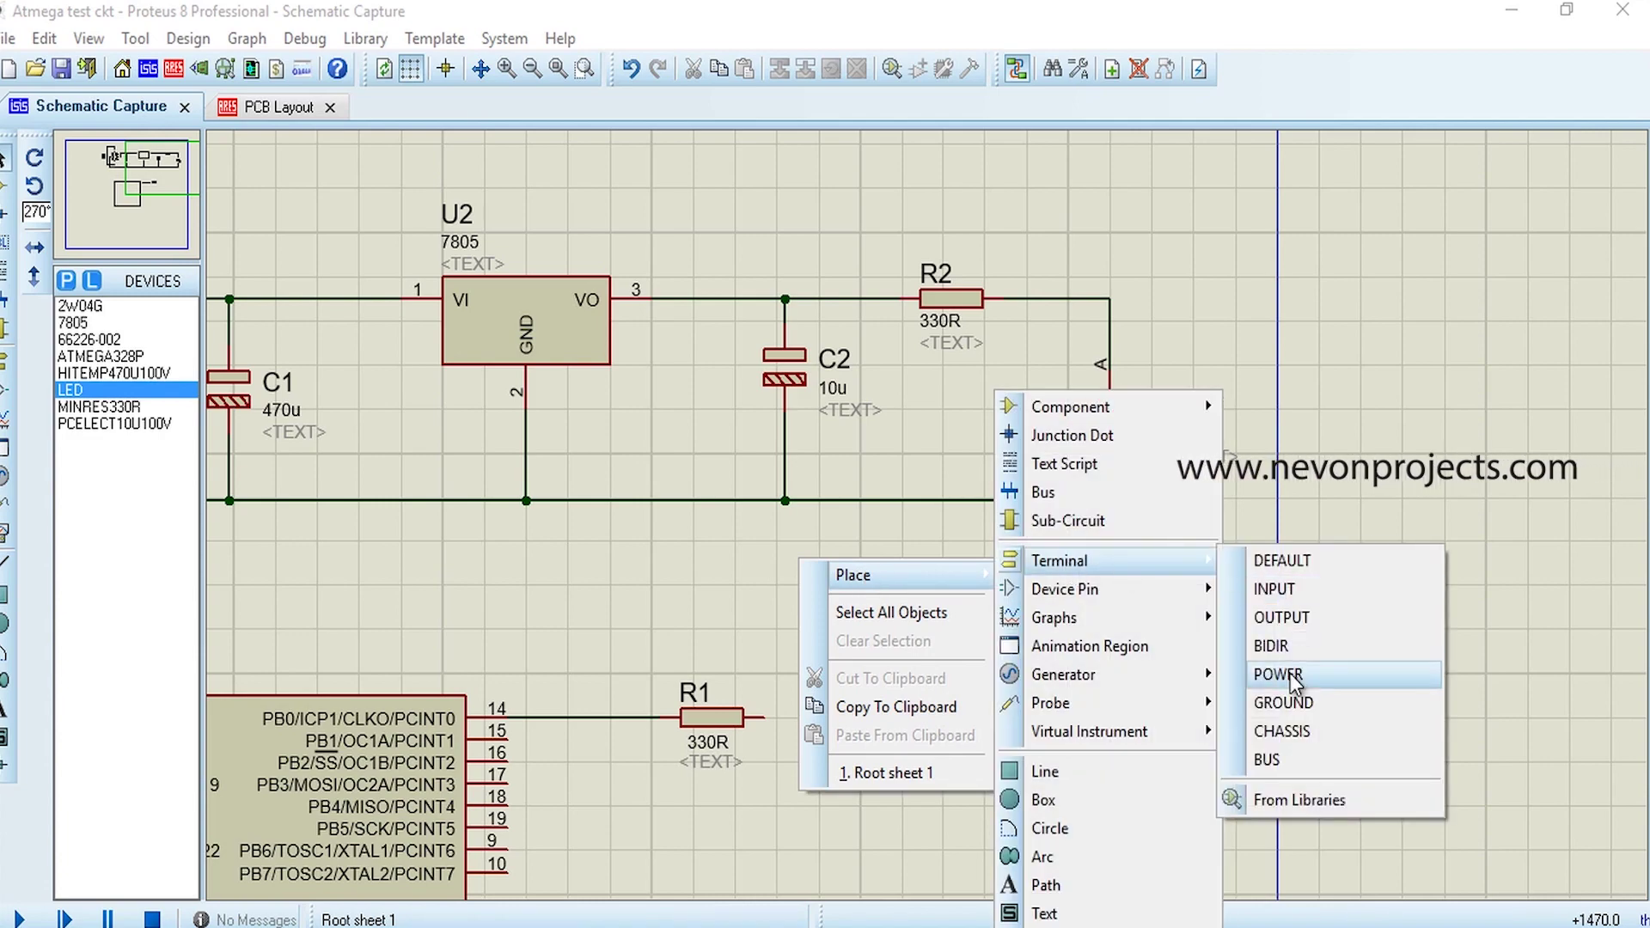
pyautogui.click(1271, 674)
pyautogui.scroll(1, 703, 255)
pyautogui.click(921, 516)
pyautogui.doubleClick(920, 515)
pyautogui.write('Vcc')
pyautogui.press('Return')
pyautogui.scroll(-1, 977, 516)
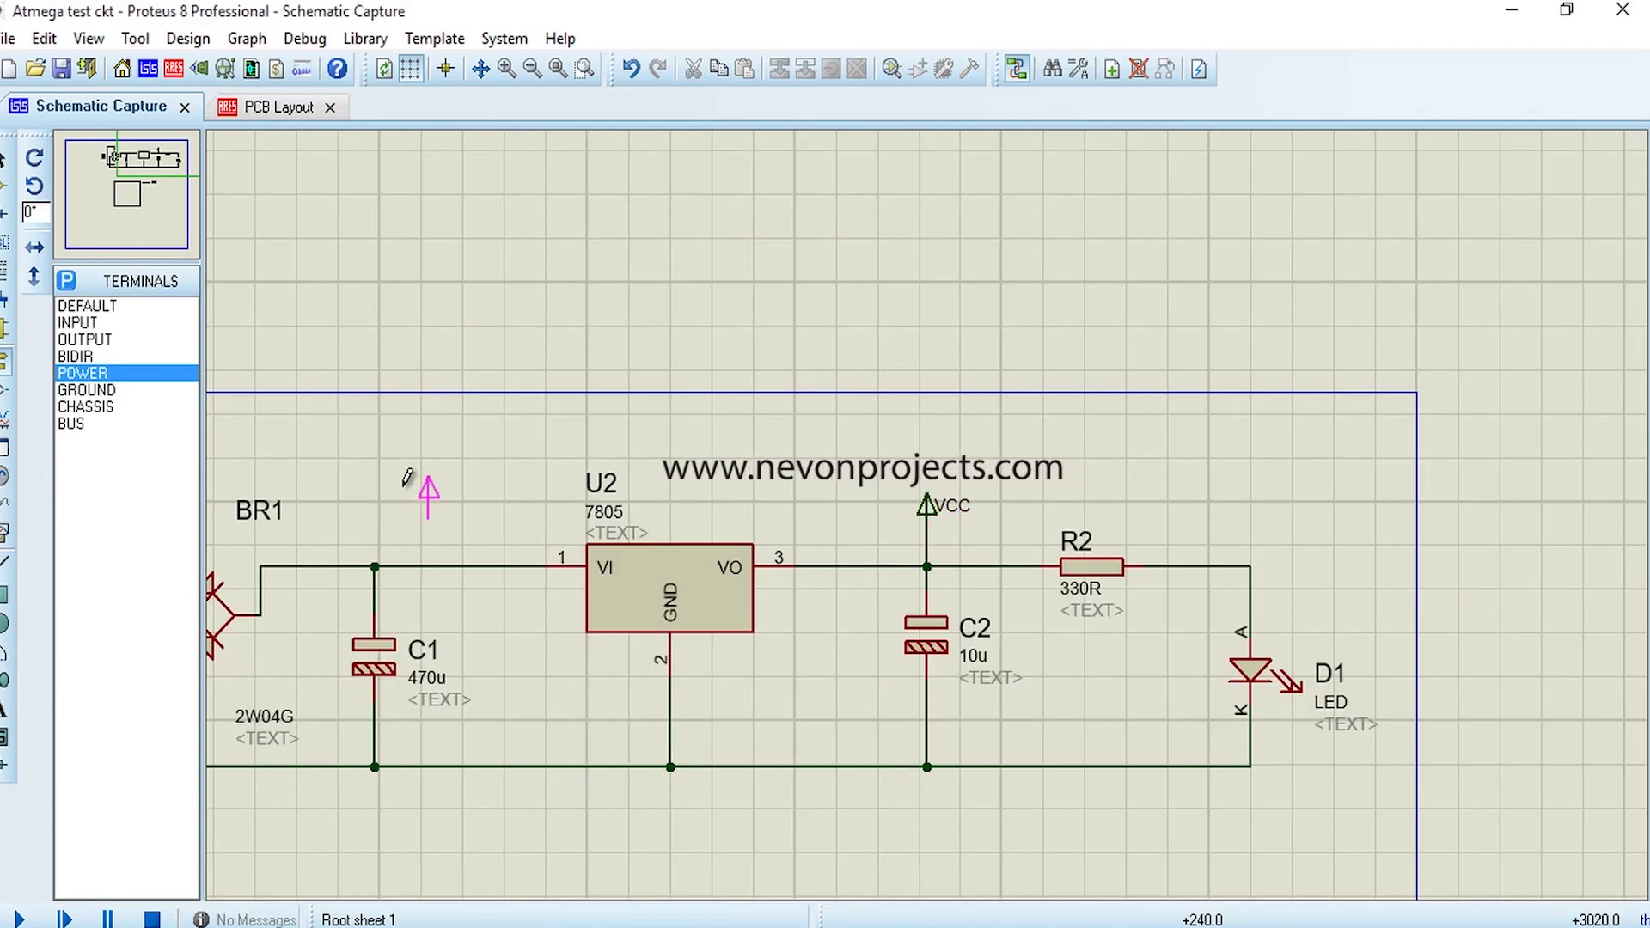
# - Place a power terminal above C1, connected to the 7805's input line, and label it 12V
pyautogui.click(375, 516)
pyautogui.scroll(1, 374, 516)
pyautogui.rightClick(936, 404)
pyautogui.click(1040, 449)
pyautogui.write('12V')
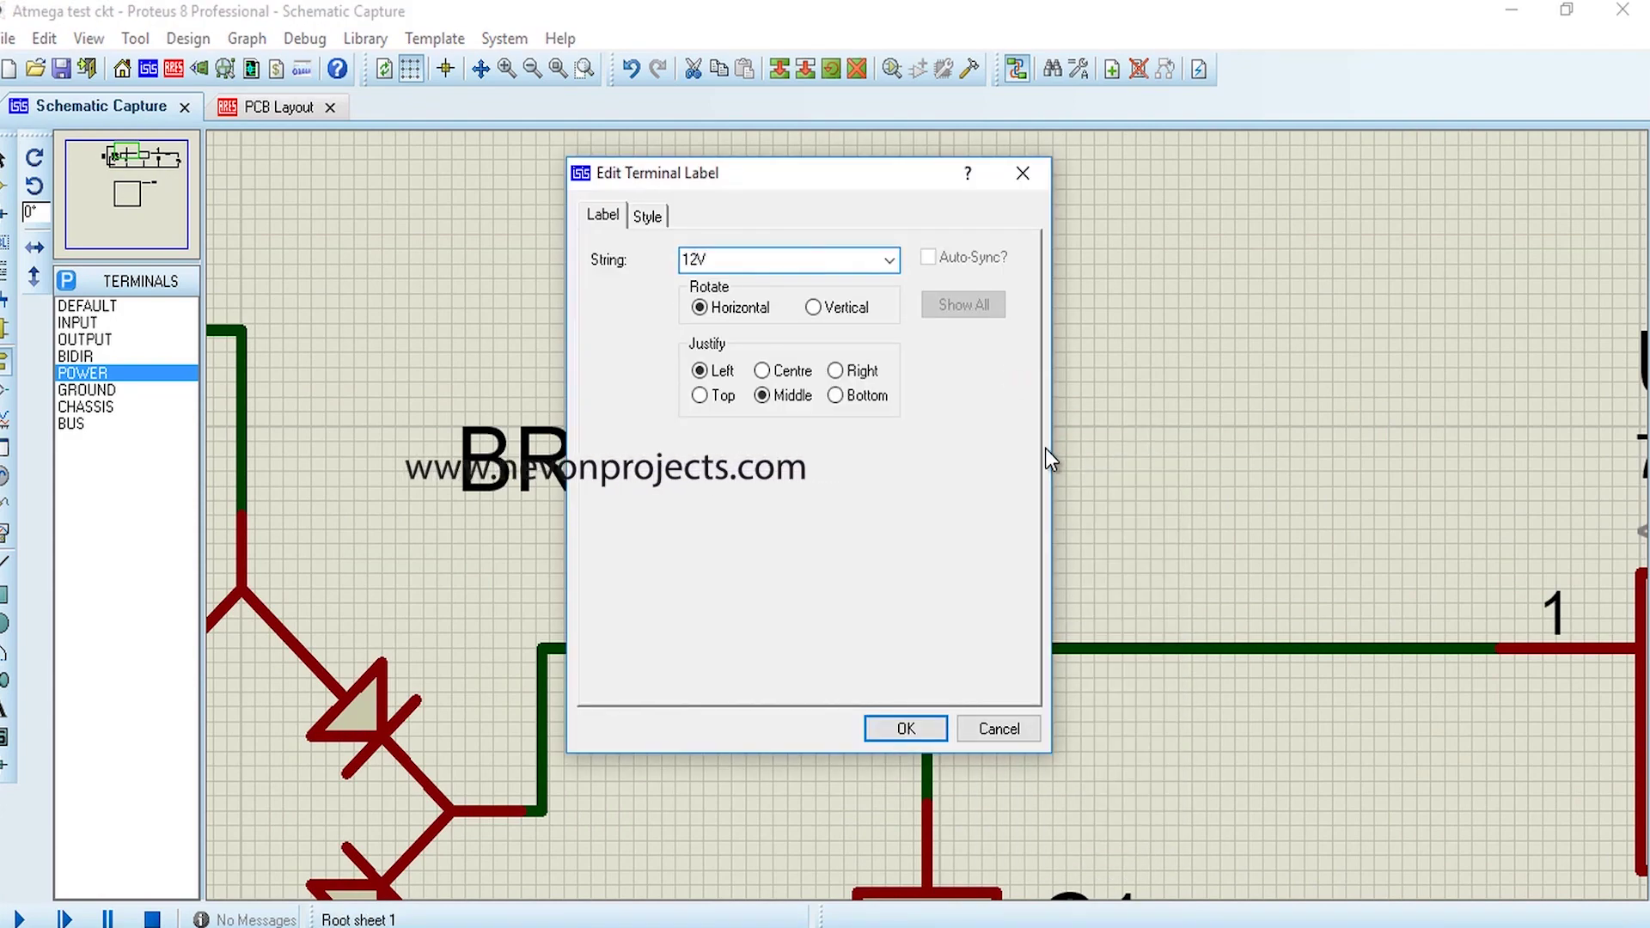
pyautogui.press('Return')
pyautogui.scroll(-1, 1023, 515)
# - Place a ground terminal below the 7805 and wire it to the negative rail
pyautogui.scroll(1, 1221, 808)
pyautogui.rightClick(980, 424)
pyautogui.click(1461, 705)
pyautogui.click(928, 468)
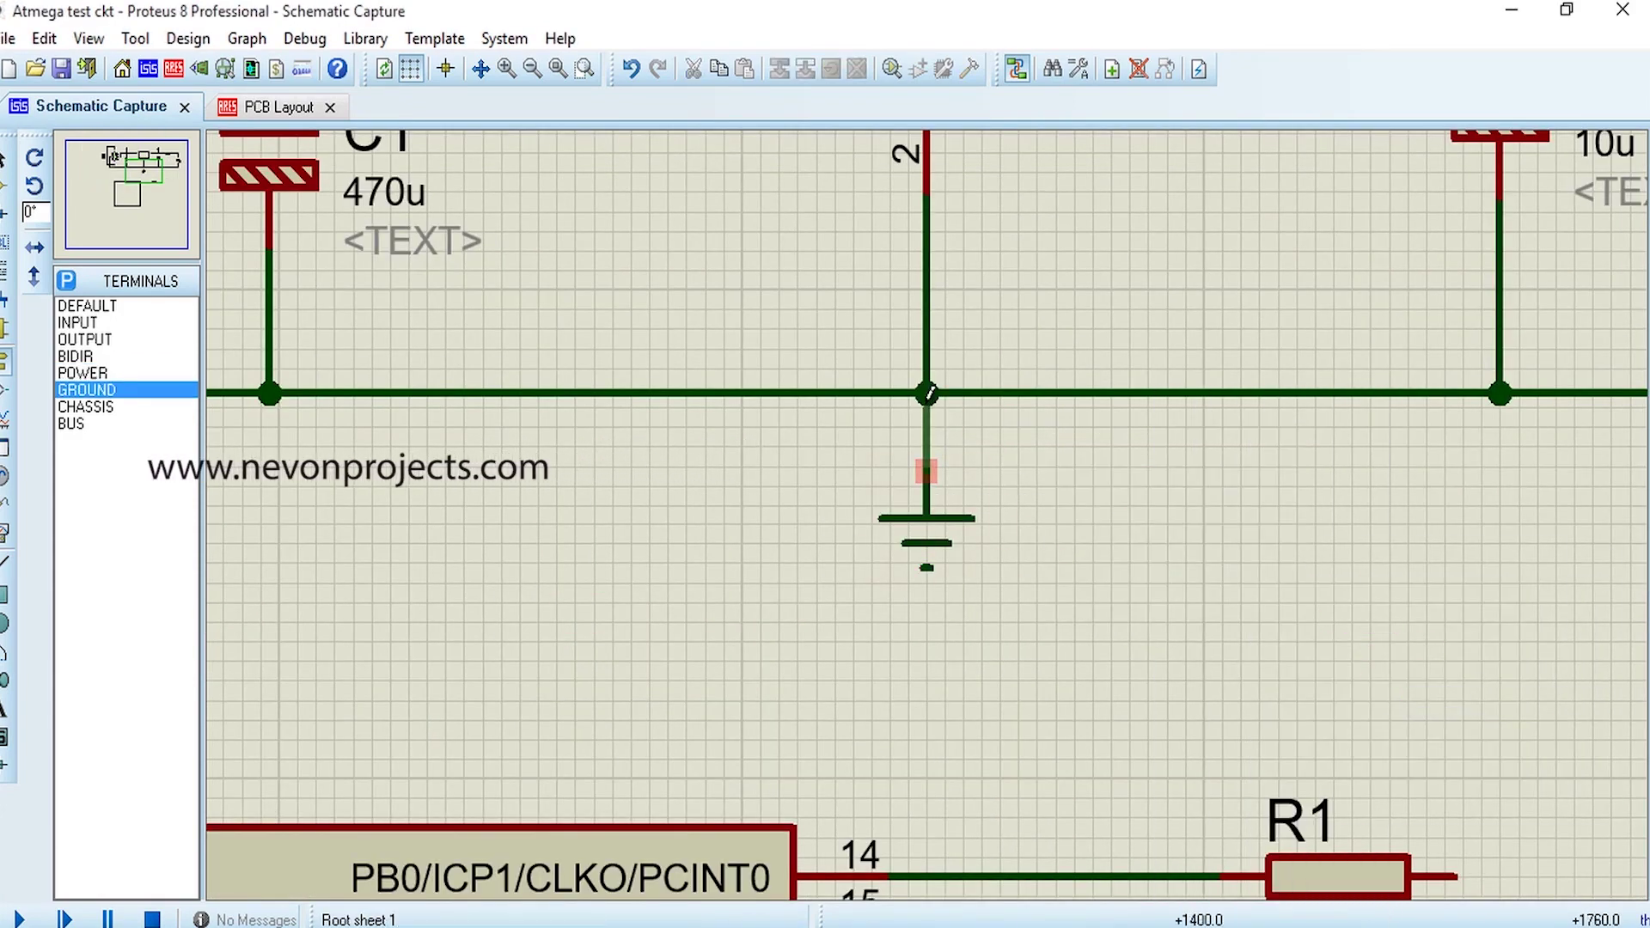
pyautogui.scroll(1, 945, 481)
# - Place a power terminal to the left of the ATMEGA328P and wire it to the AVCC pin
pyautogui.scroll(-3, 869, 435)
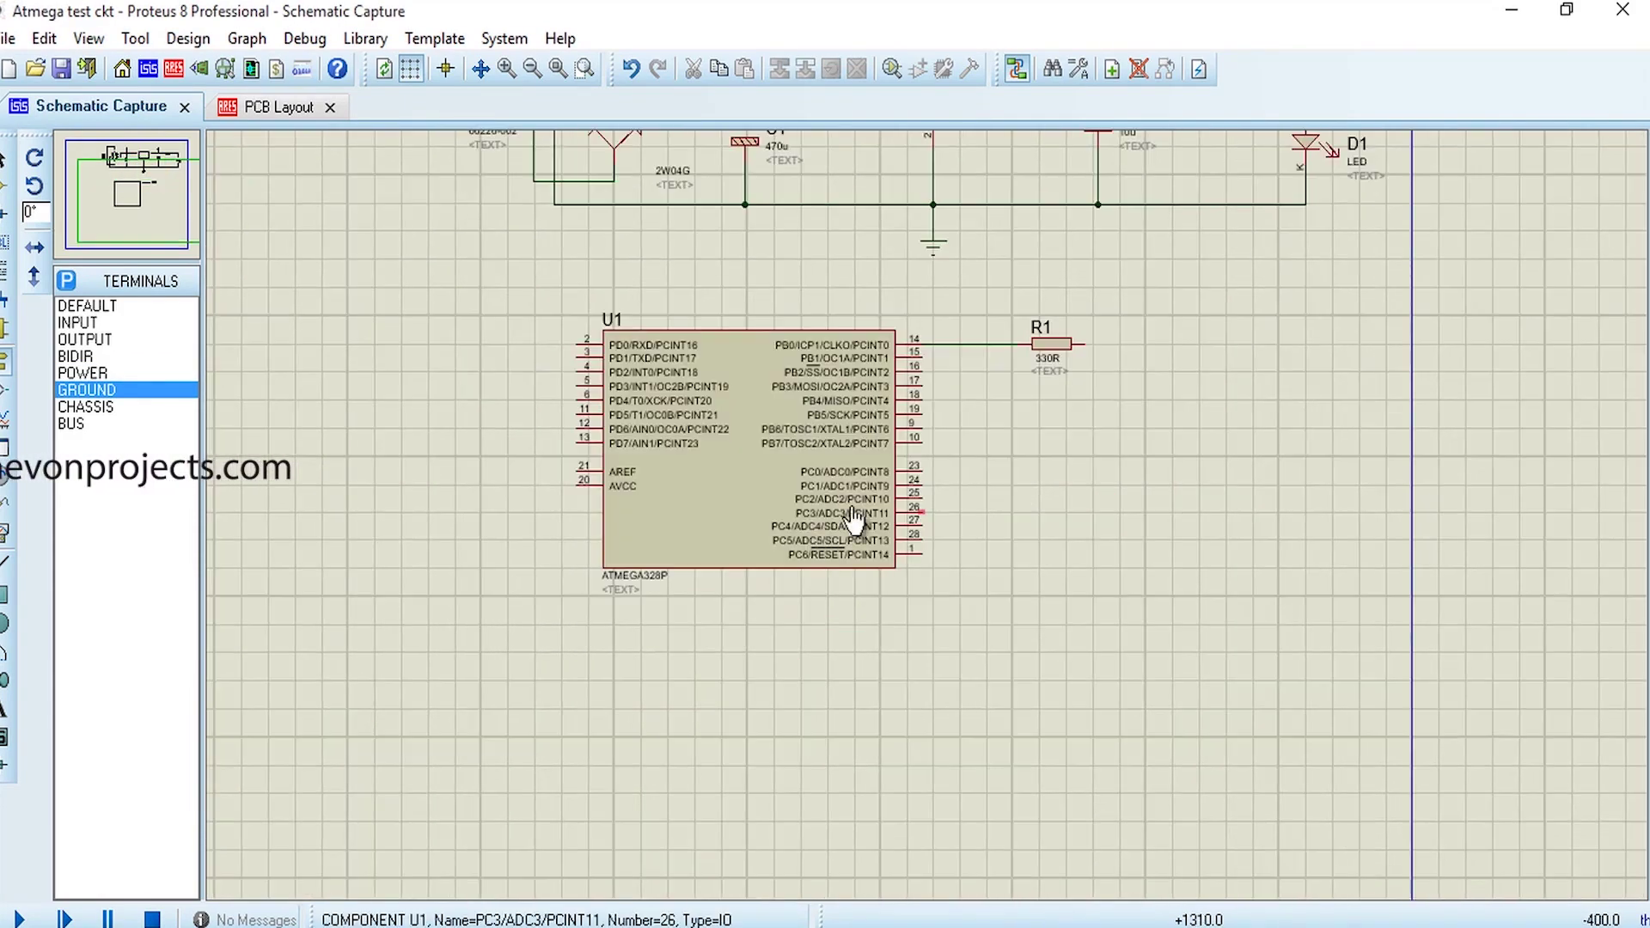
pyautogui.scroll(2, 653, 468)
pyautogui.rightClick(645, 464)
pyautogui.moveTo(716, 479)
pyautogui.moveTo(902, 561)
pyautogui.click(1123, 678)
pyautogui.click(640, 387)
pyautogui.click(640, 414)
pyautogui.click(855, 492)
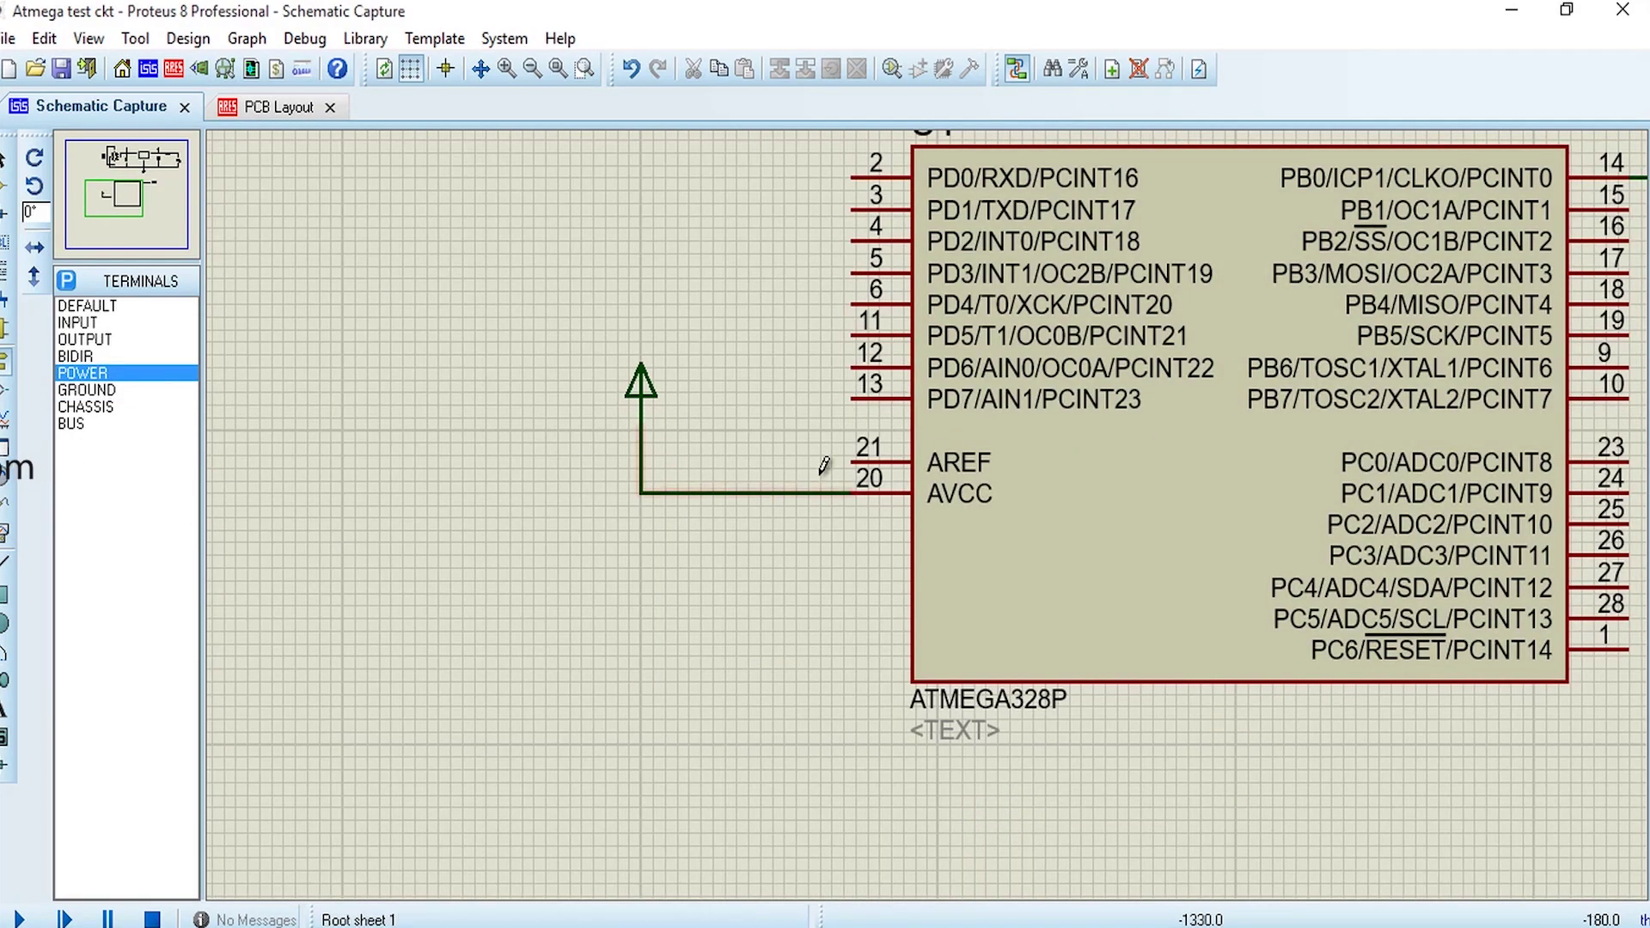
# - Label the power terminal on the ATMEGA328P's AVCC pin VCC
pyautogui.rightClick(676, 385)
pyautogui.click(717, 424)
pyautogui.write('VCC')
pyautogui.press('Return')
pyautogui.scroll(-1, 722, 421)
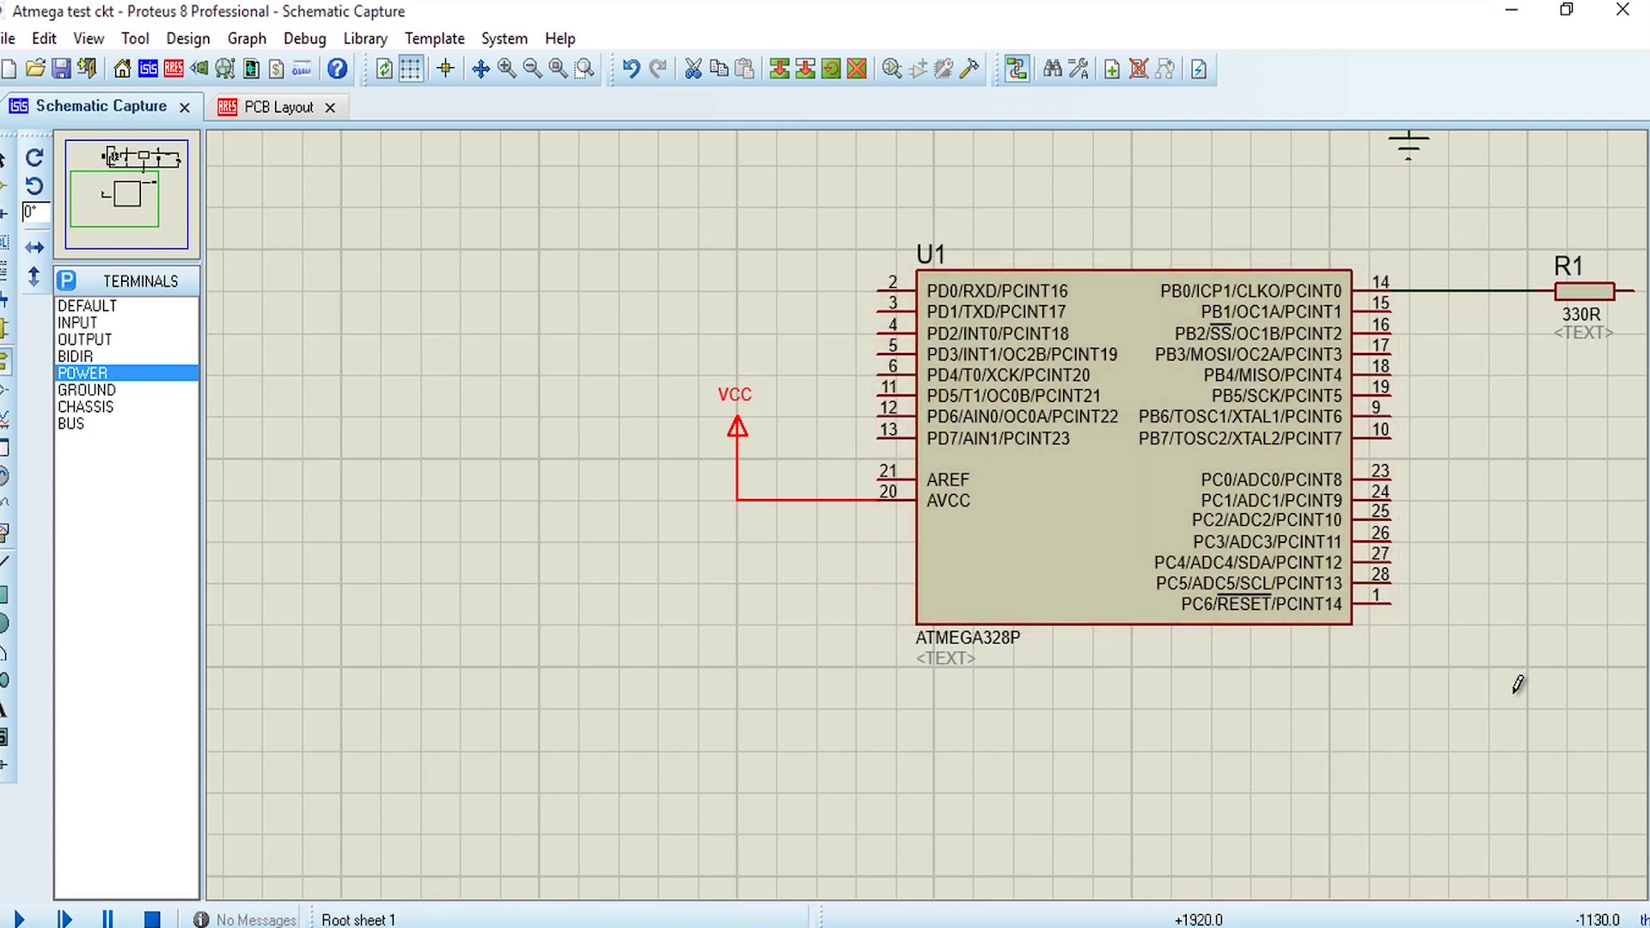
# - Delete resistor R1 connected to pin 14 of the ATMEGA328P
pyautogui.scroll(-1, 1517, 683)
pyautogui.scroll(-1, 1517, 684)
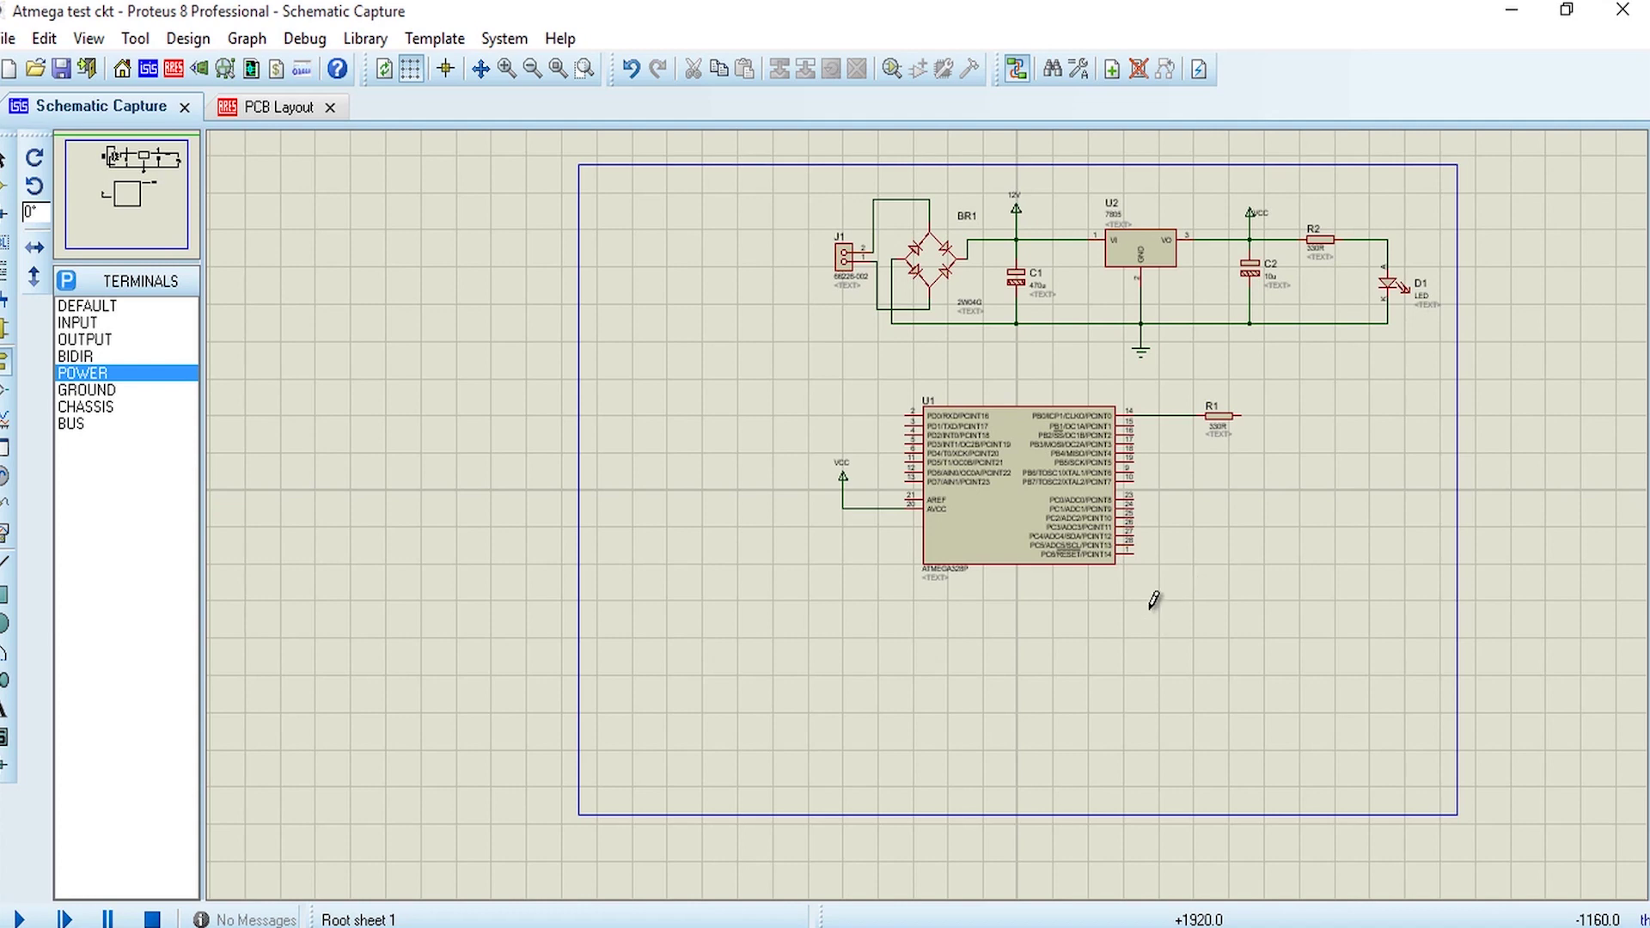
pyautogui.click(1215, 421)
pyautogui.press('Delete')
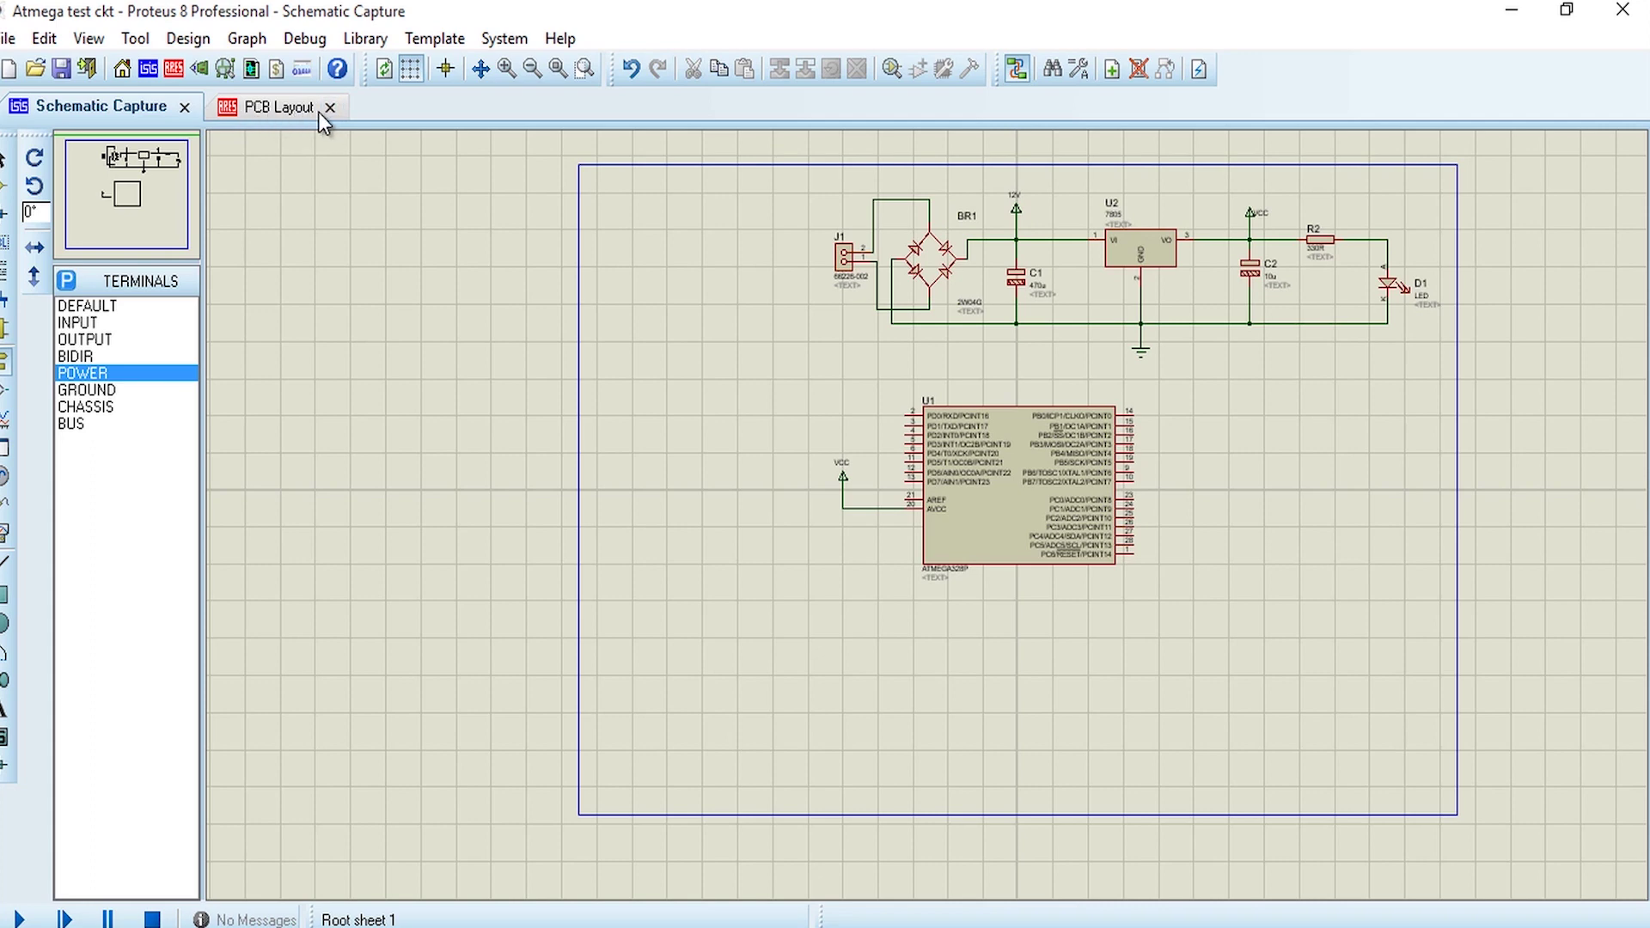
# - Check the netlist errors raised on opening the PCB layout, and return to the schematic
pyautogui.click(275, 110)
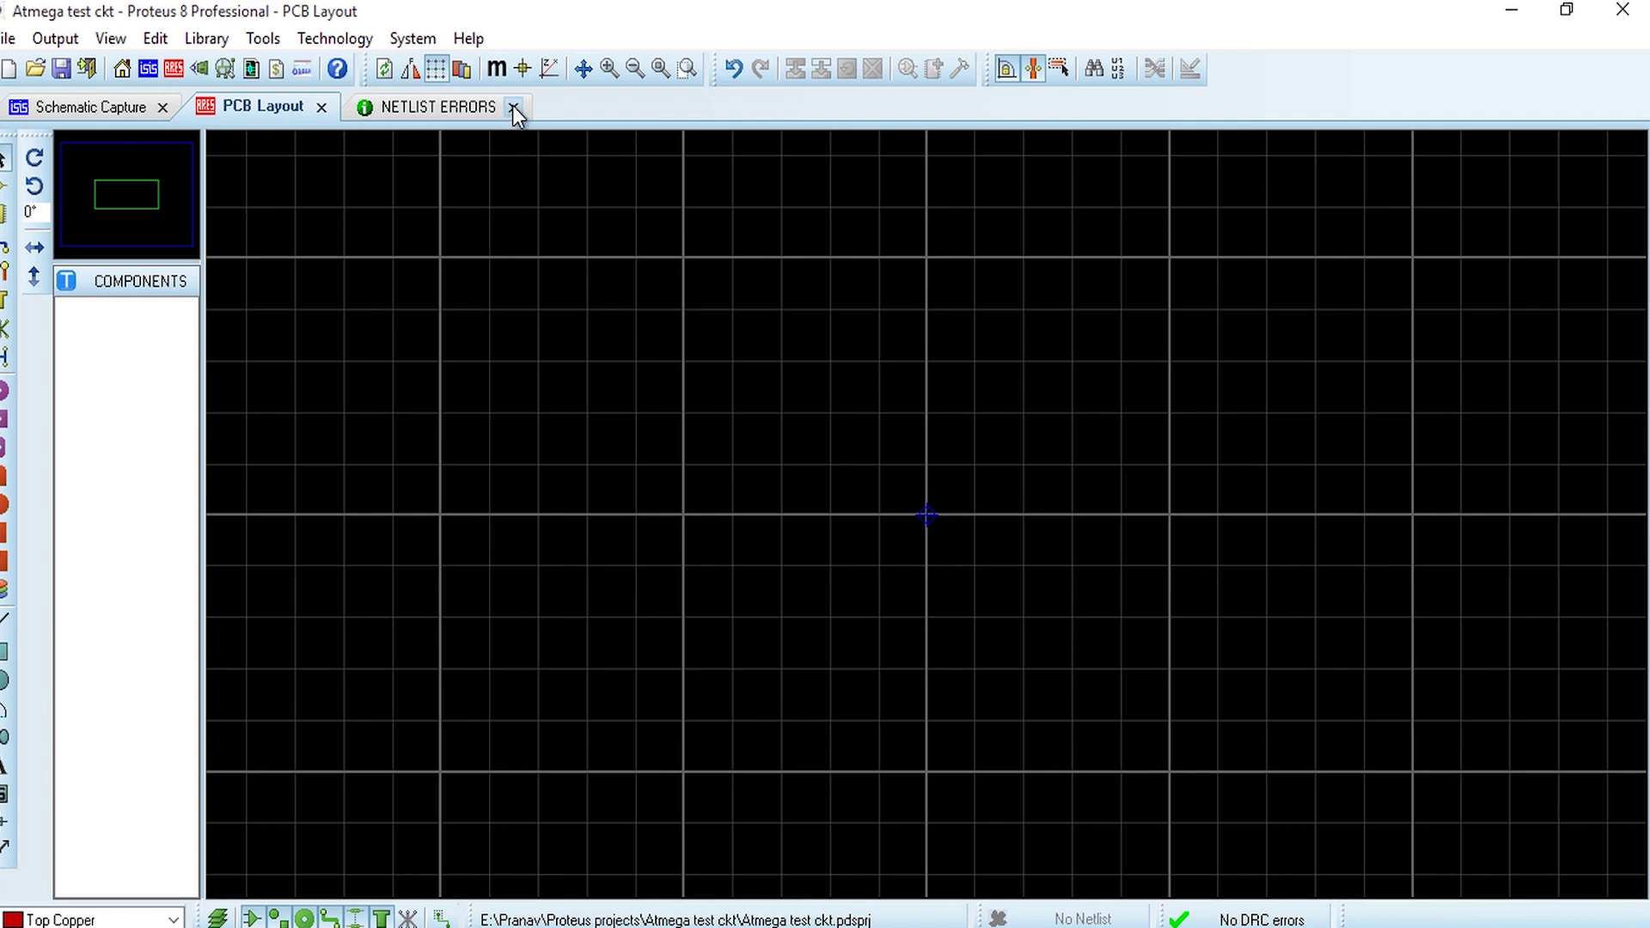
pyautogui.click(438, 110)
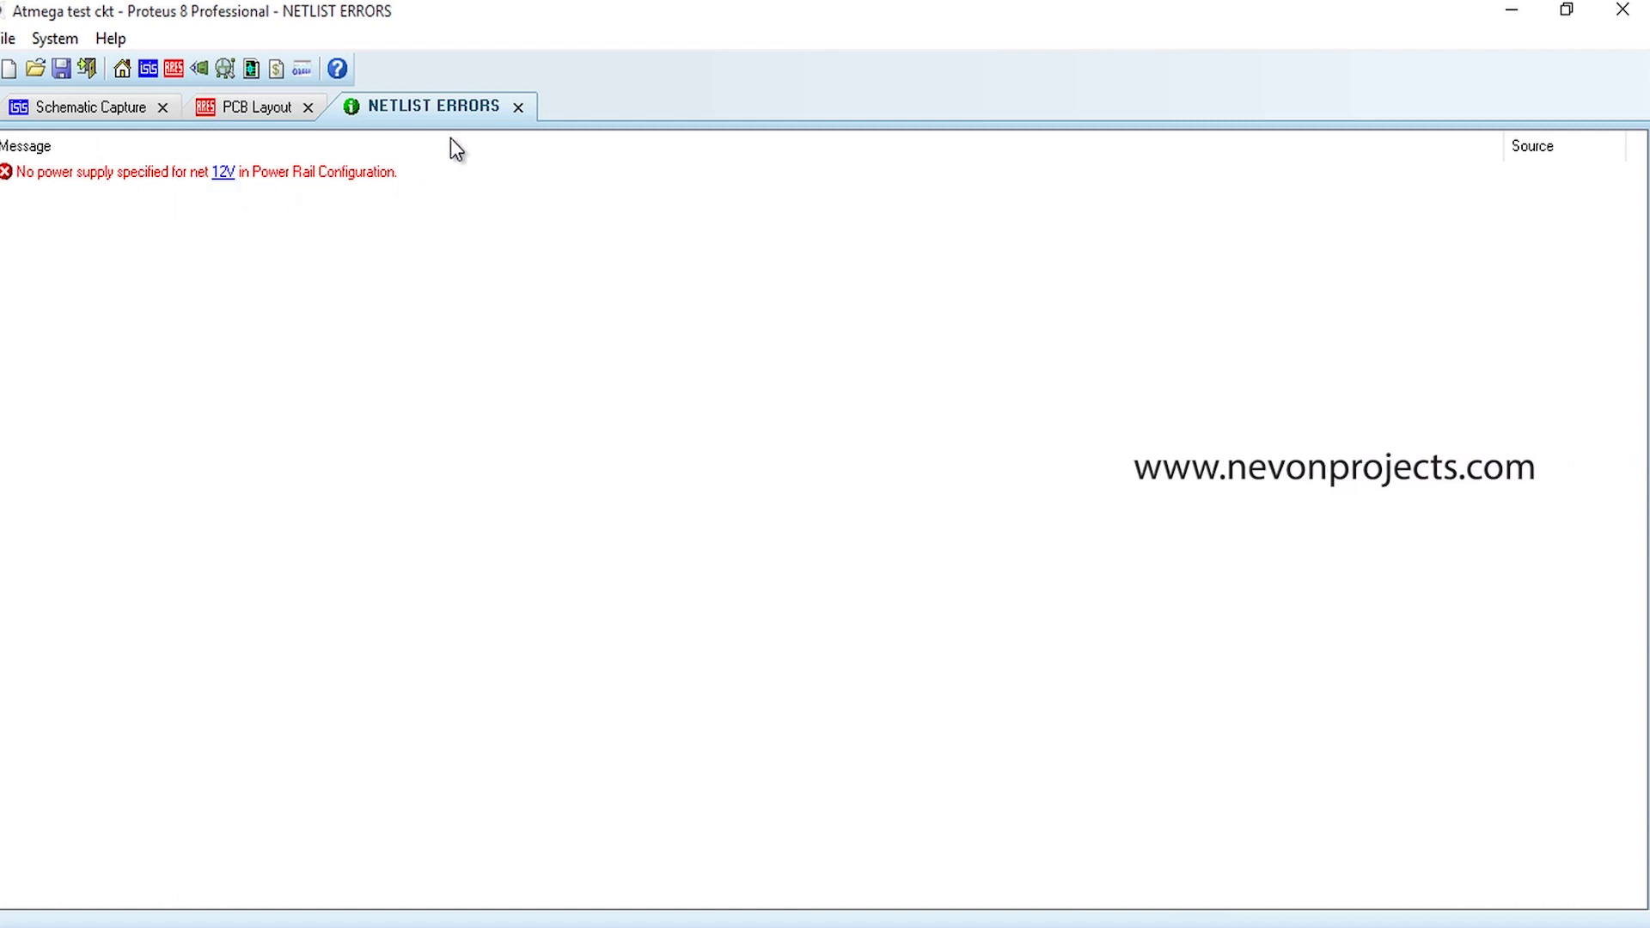
pyautogui.click(136, 113)
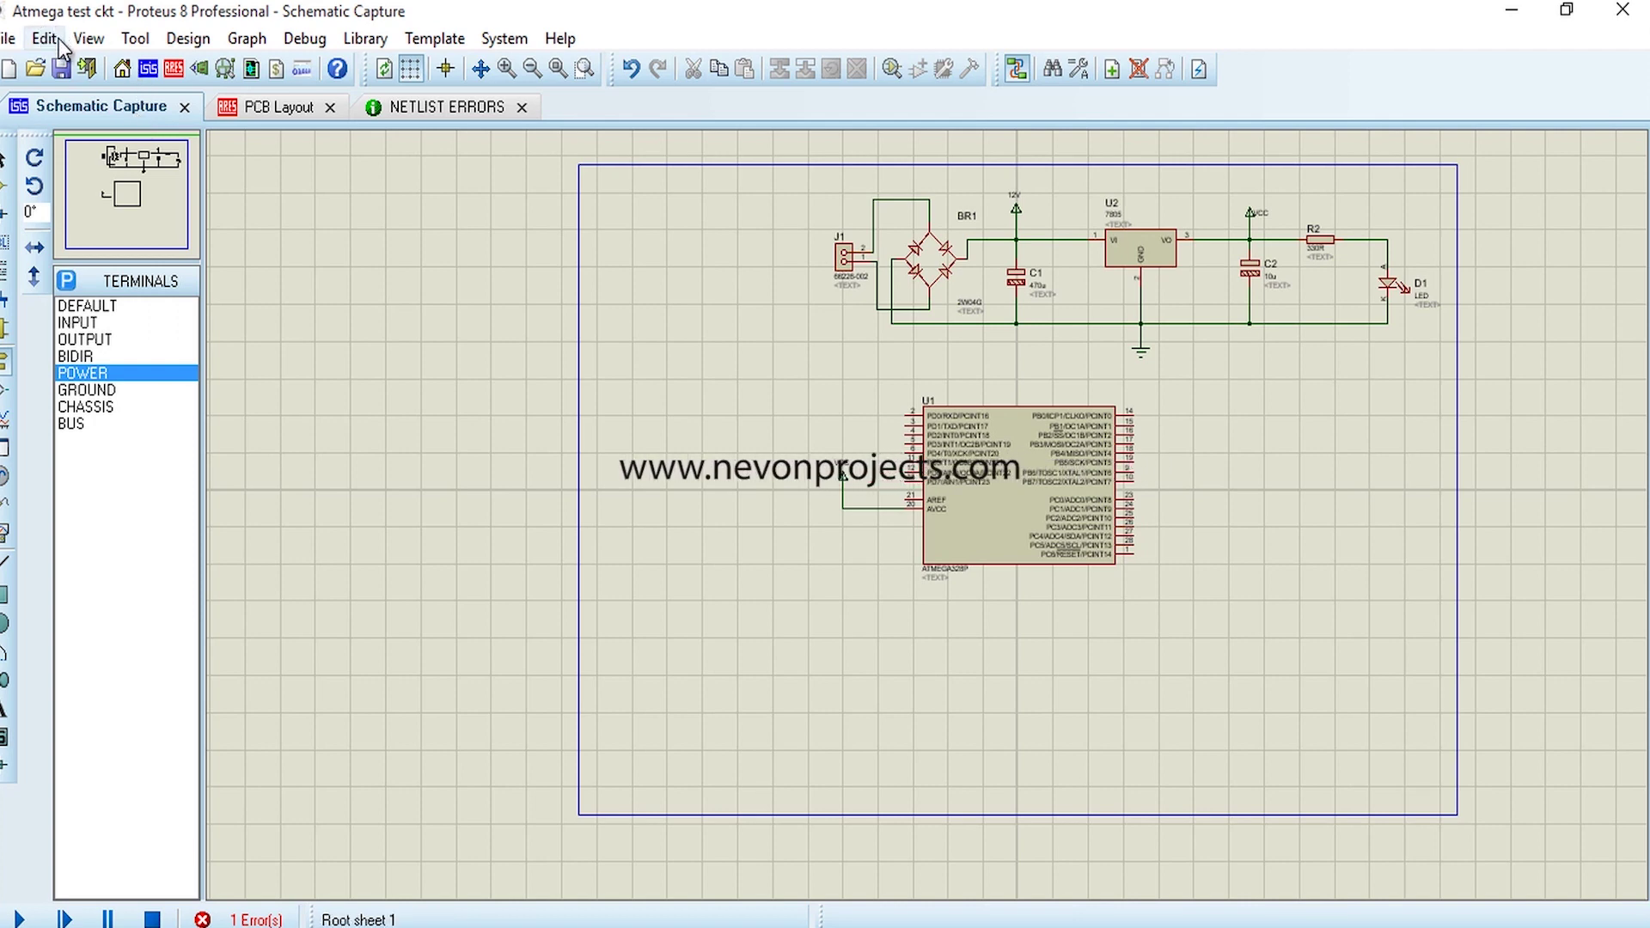
# - Create a new power supply named 12V in the design's power rail configuration
pyautogui.click(133, 43)
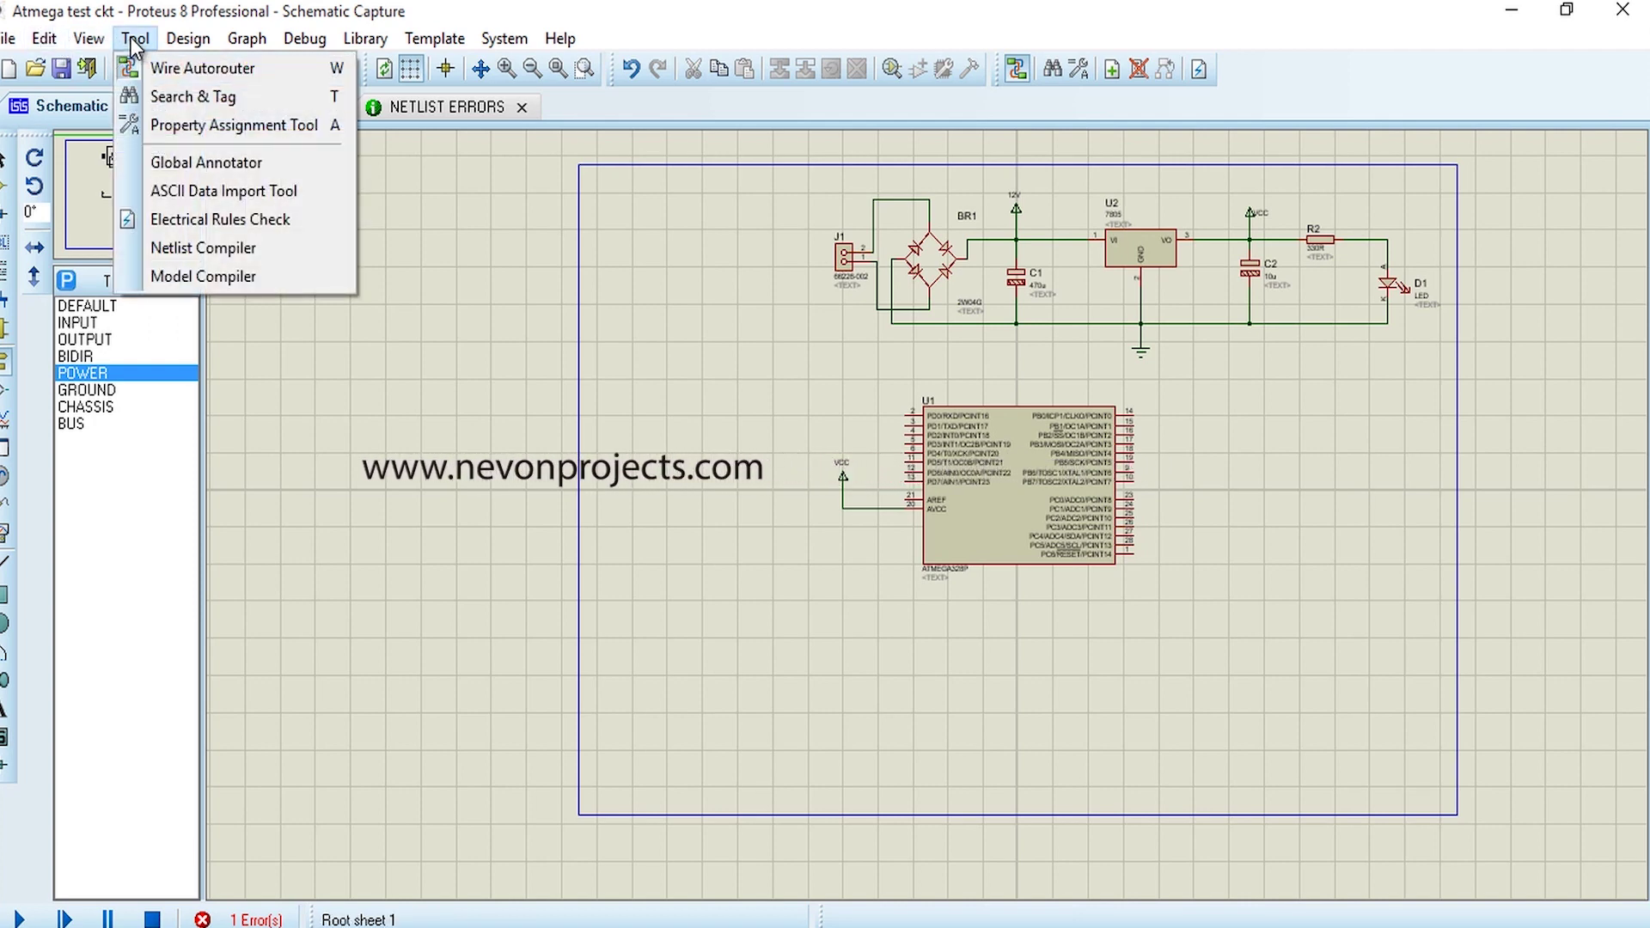
pyautogui.moveTo(99, 39)
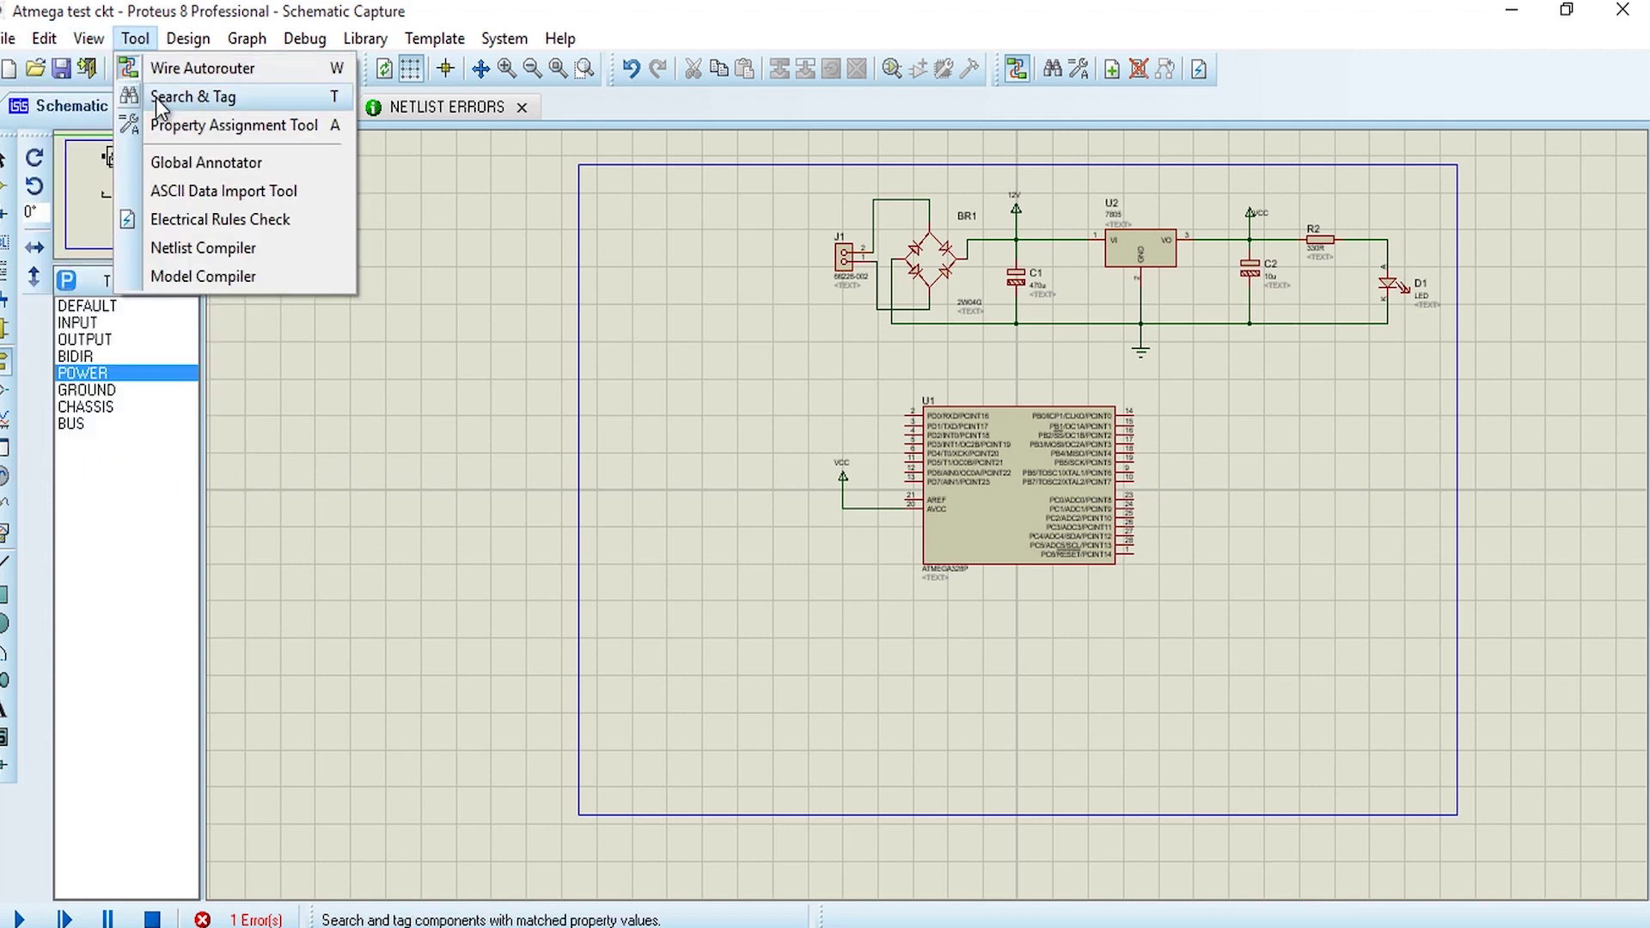
pyautogui.moveTo(188, 39)
pyautogui.click(268, 169)
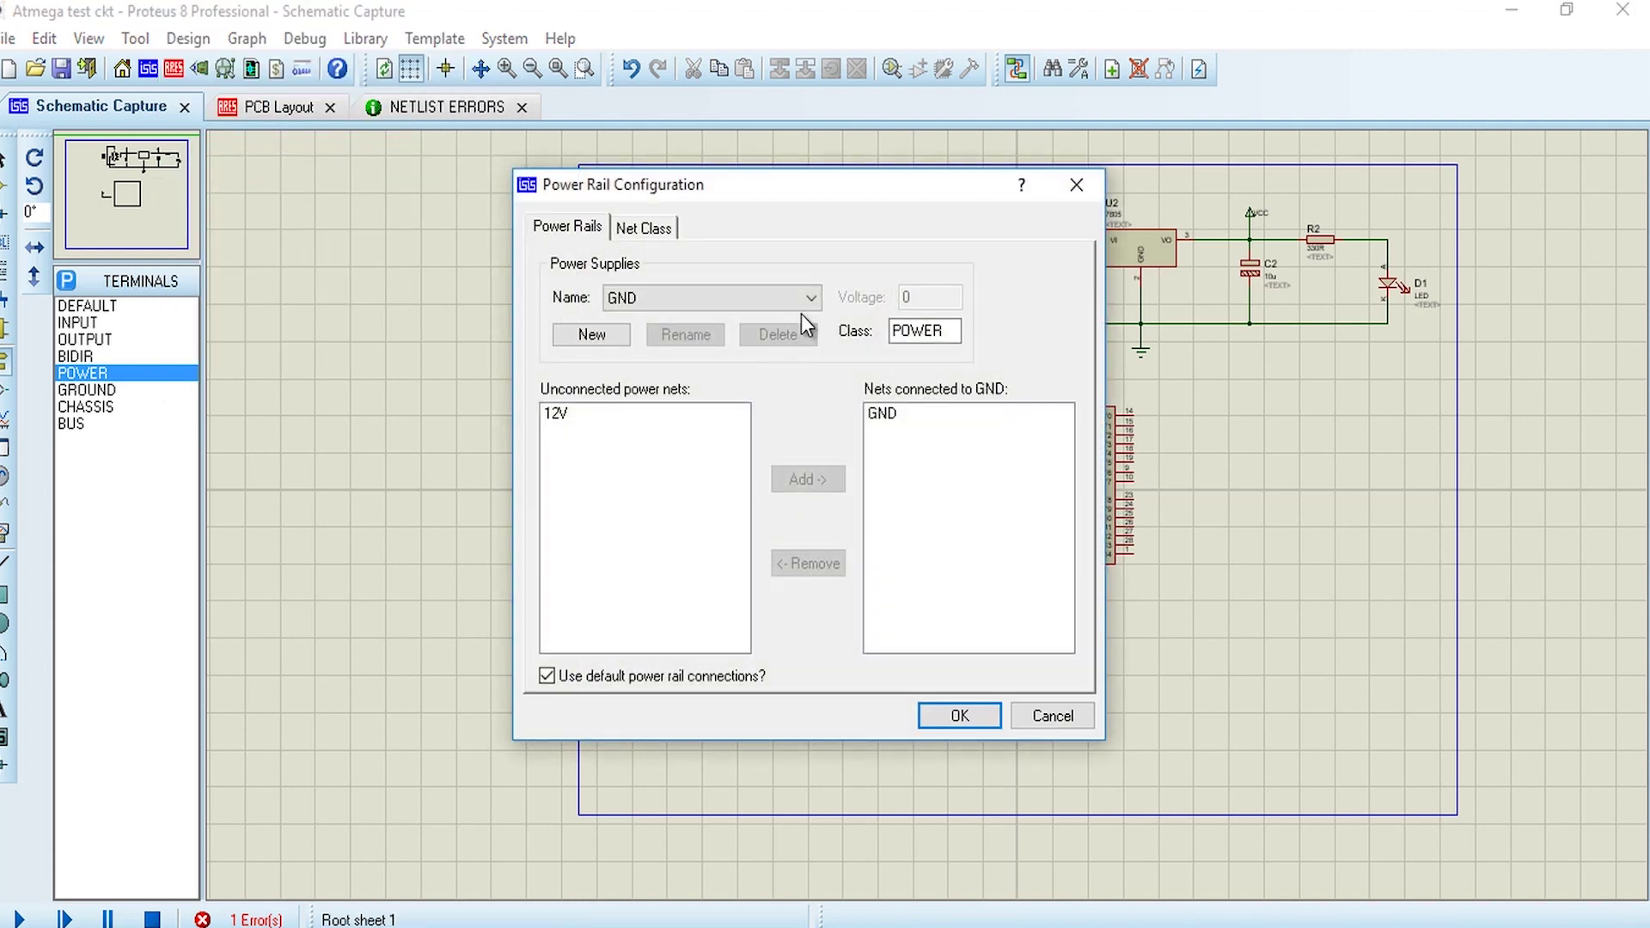
pyautogui.click(810, 296)
pyautogui.click(673, 322)
pyautogui.click(593, 335)
pyautogui.write('12V')
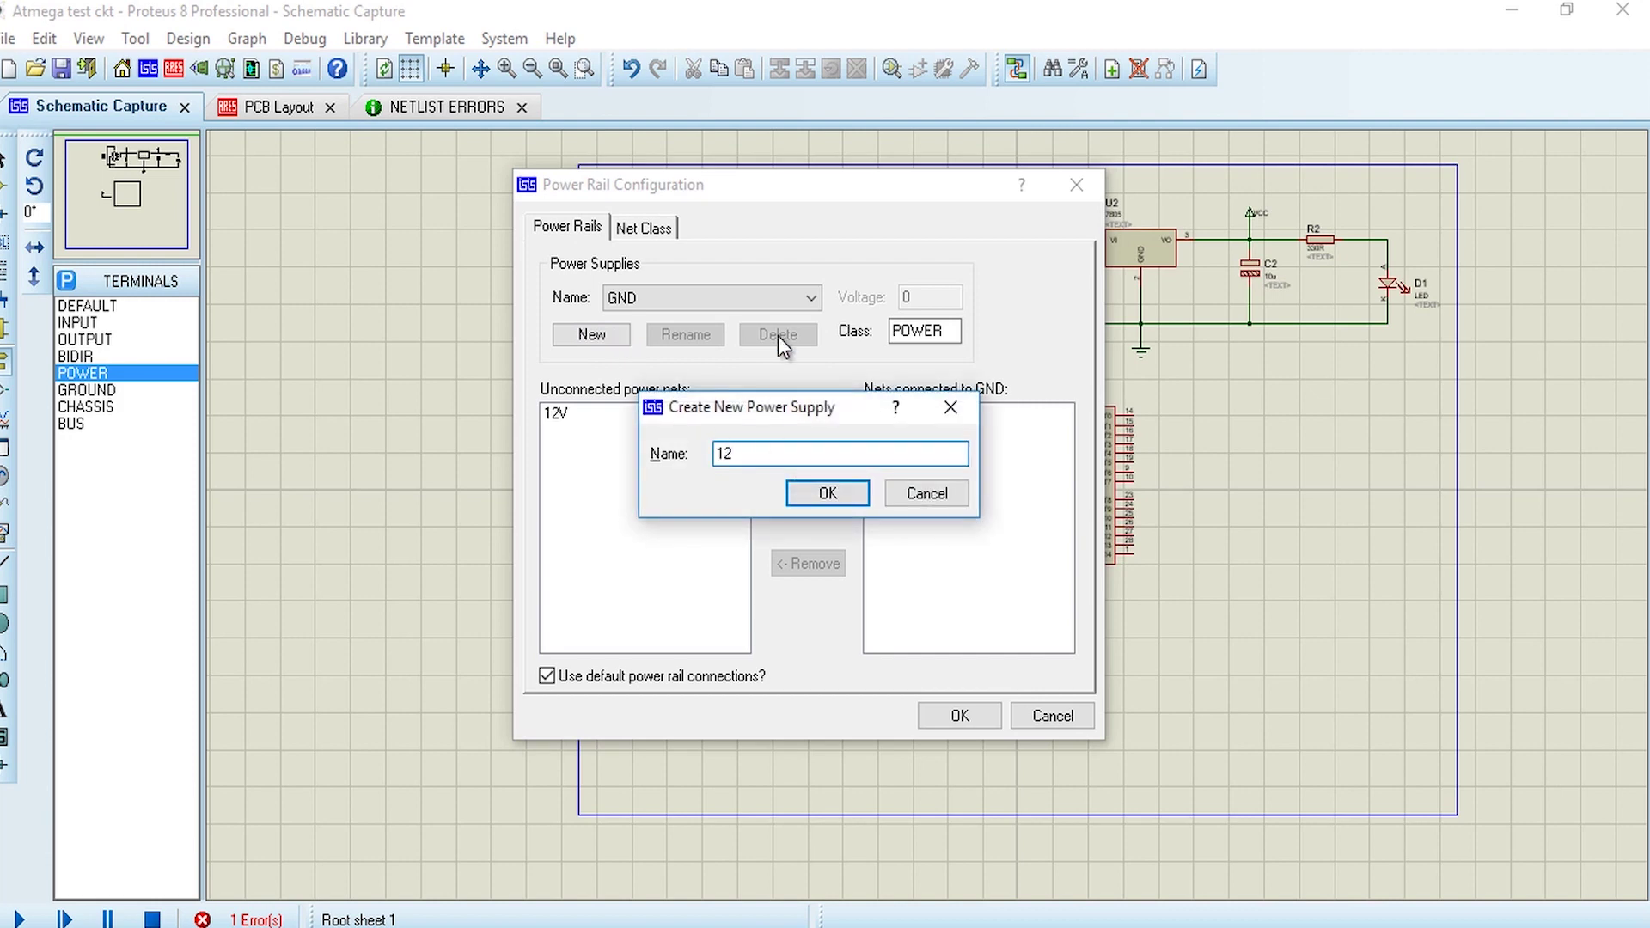
pyautogui.click(828, 492)
# - Assign the unconnected 12V net to the 12V power supply and apply the power rail configuration
pyautogui.click(561, 413)
pyautogui.click(831, 484)
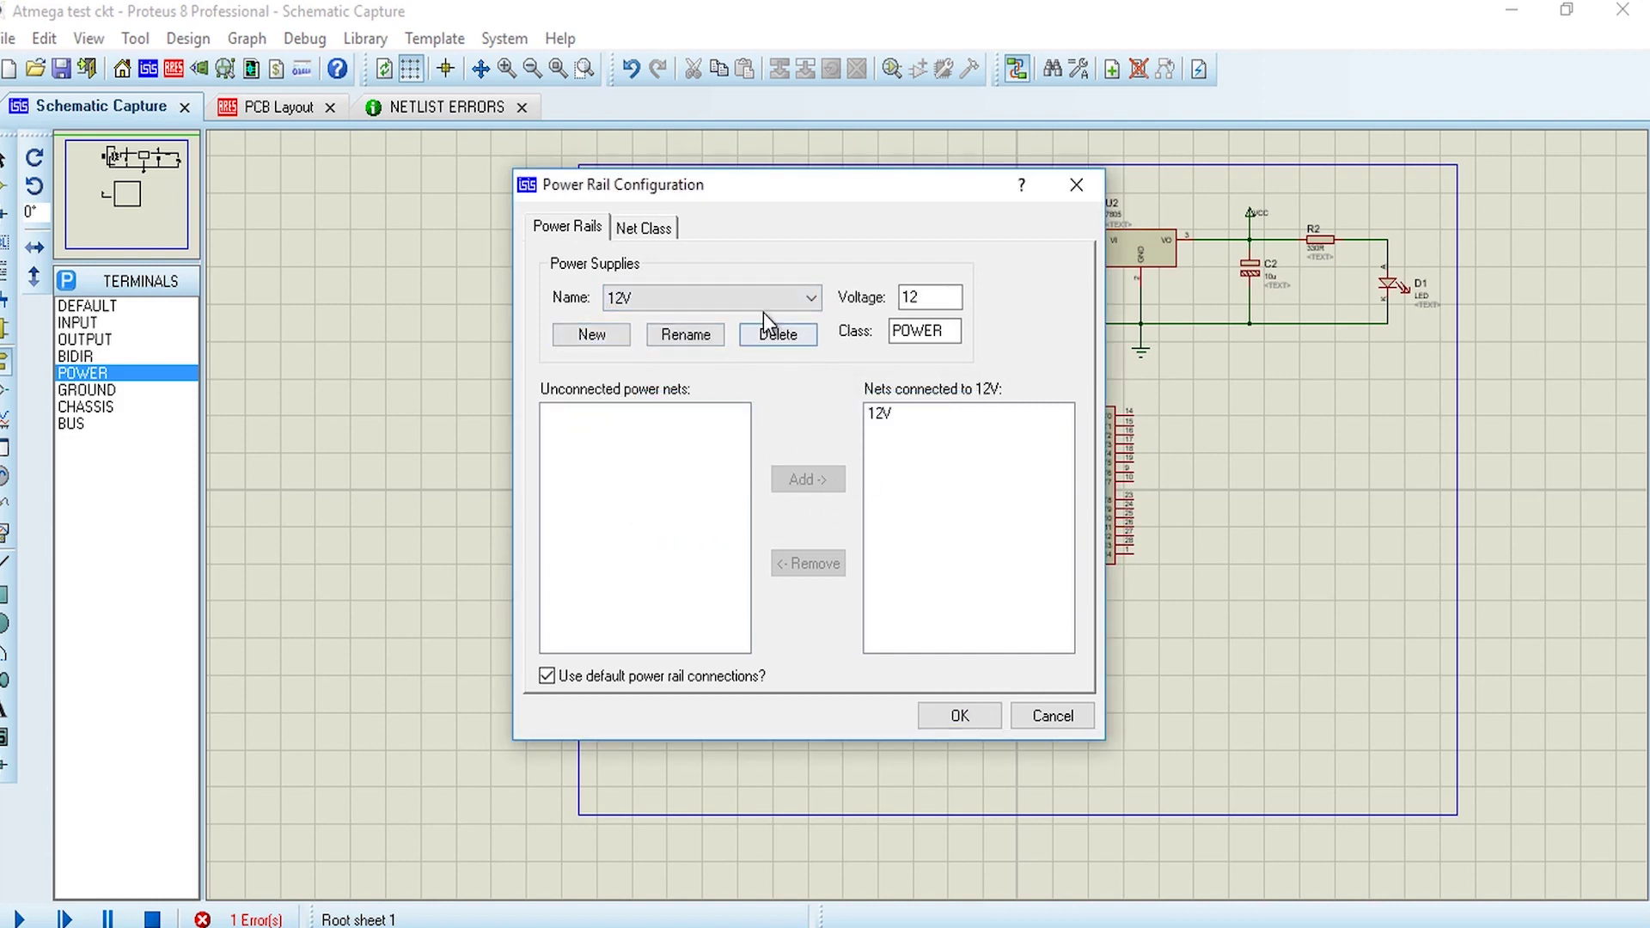
pyautogui.click(954, 715)
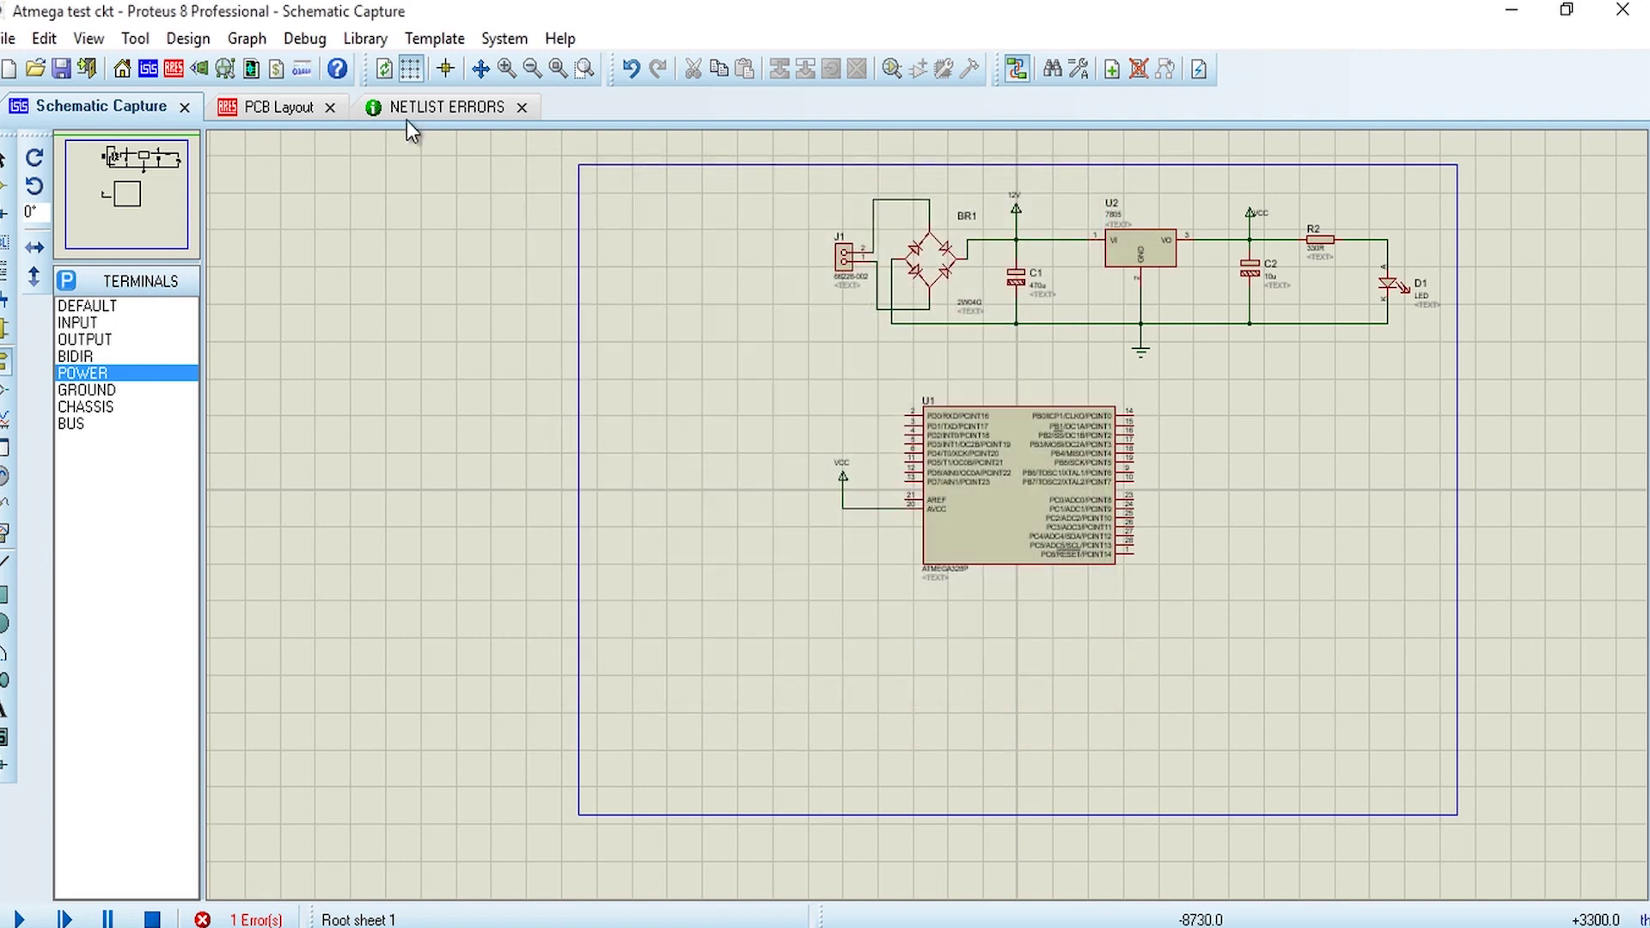
# - Close the netlist errors view and switch to the PCB layout
pyautogui.click(522, 107)
pyautogui.click(296, 105)
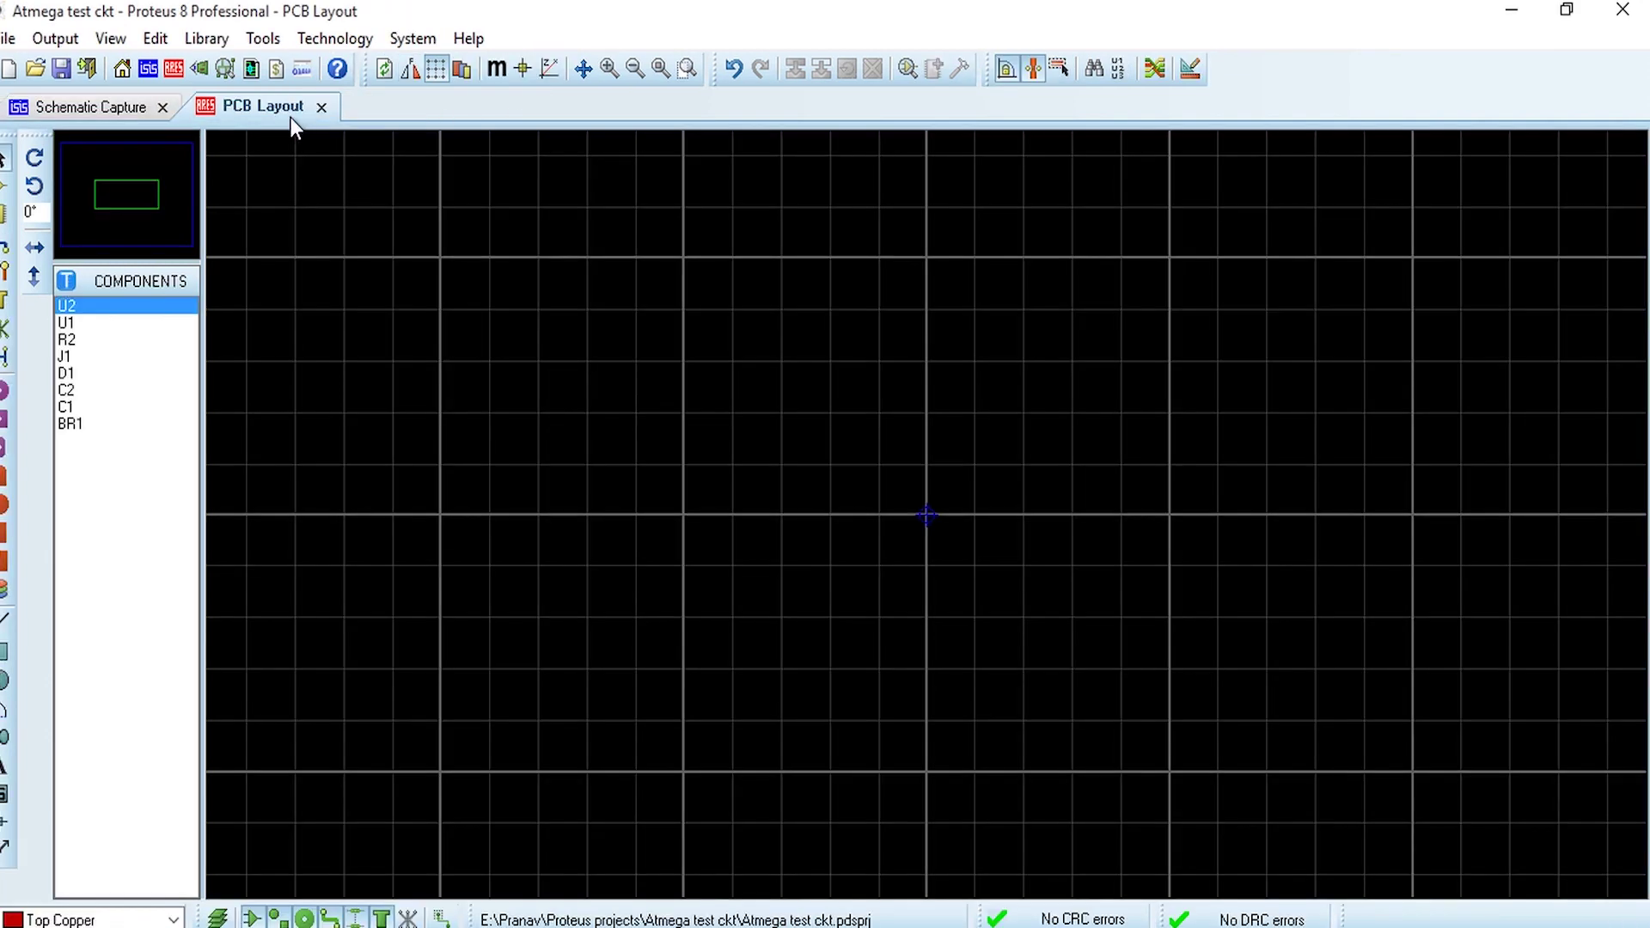
# - Place connector J1 and bridge rectifier BR1 side by side in the upper part of the board area
pyautogui.click(5, 185)
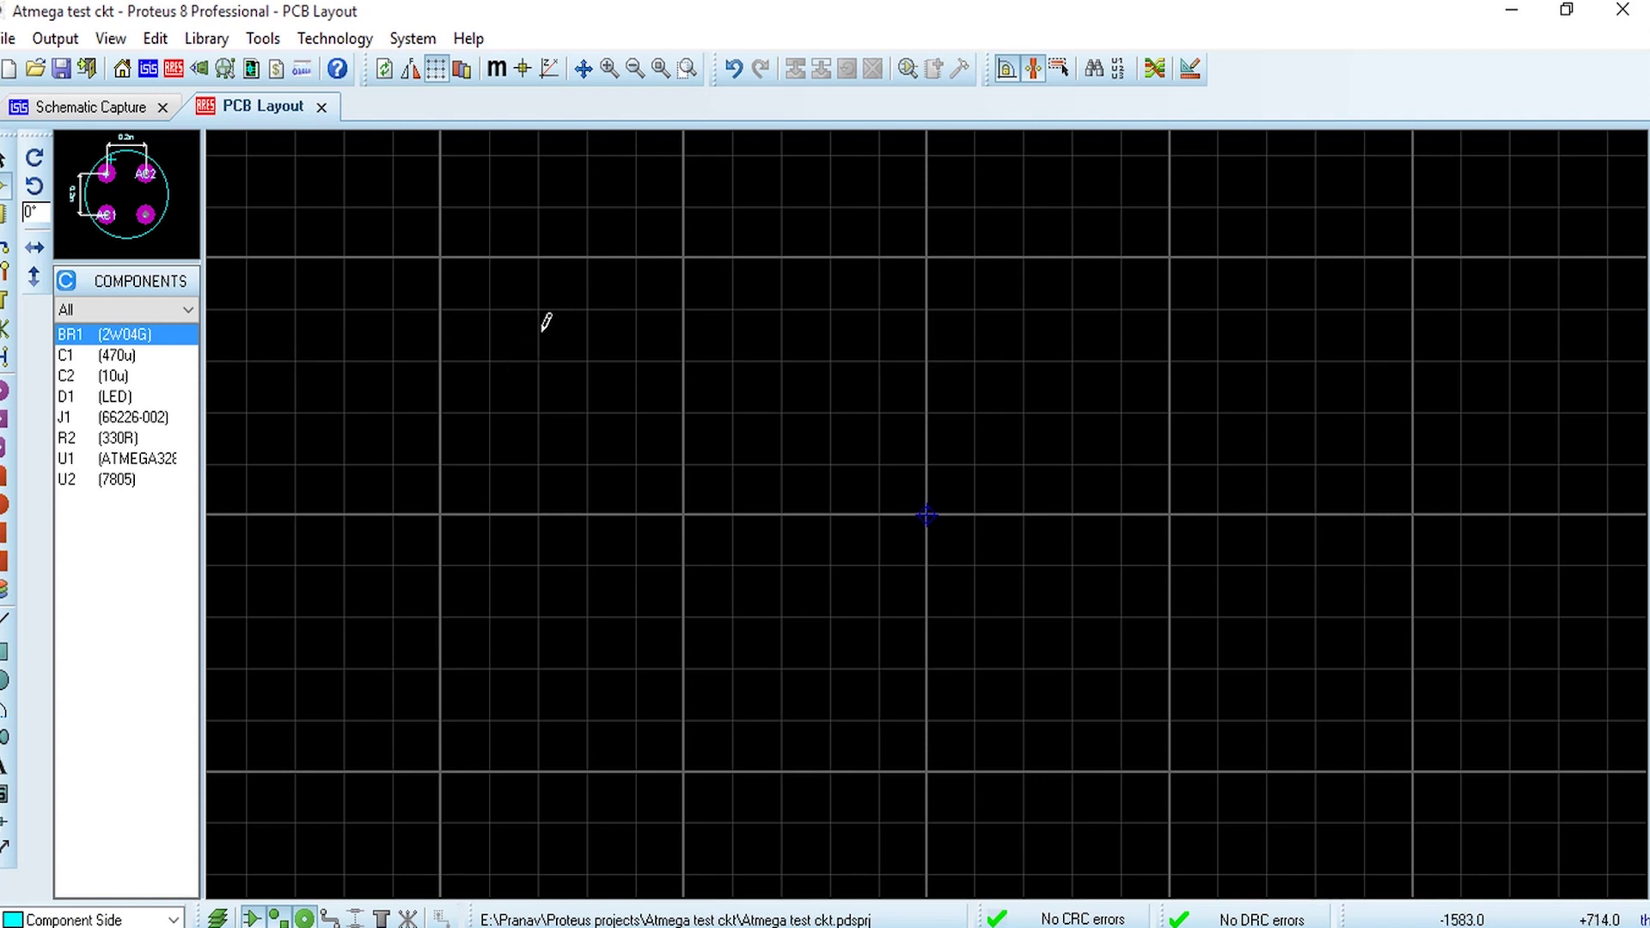
pyautogui.click(103, 417)
pyautogui.click(558, 325)
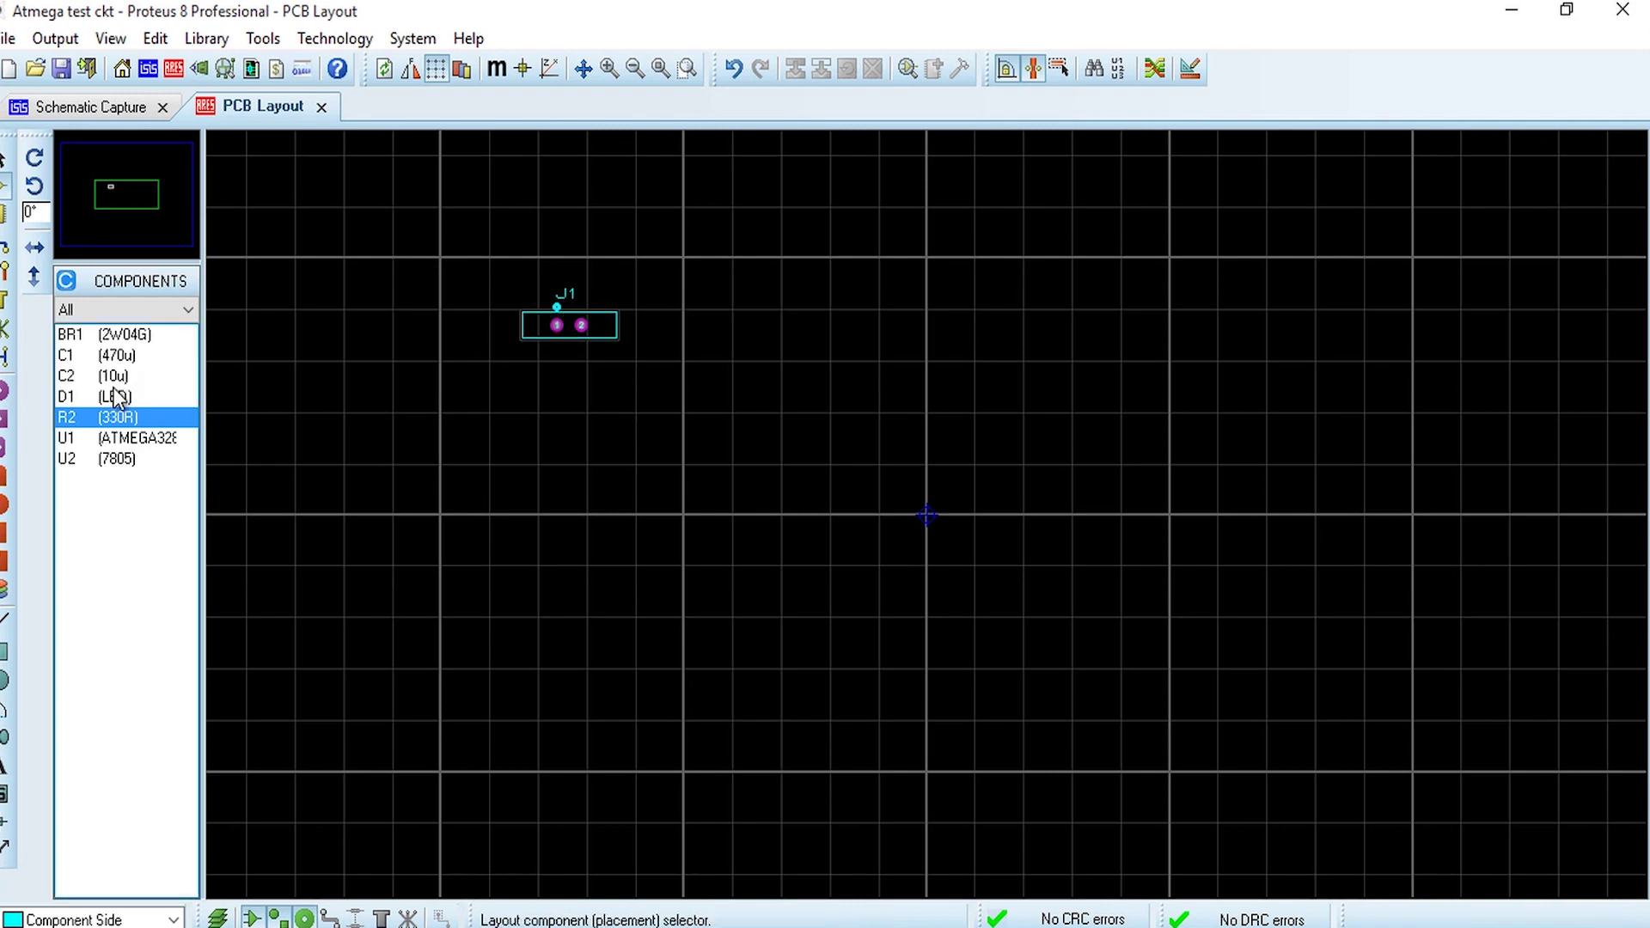
pyautogui.click(116, 337)
pyautogui.click(720, 326)
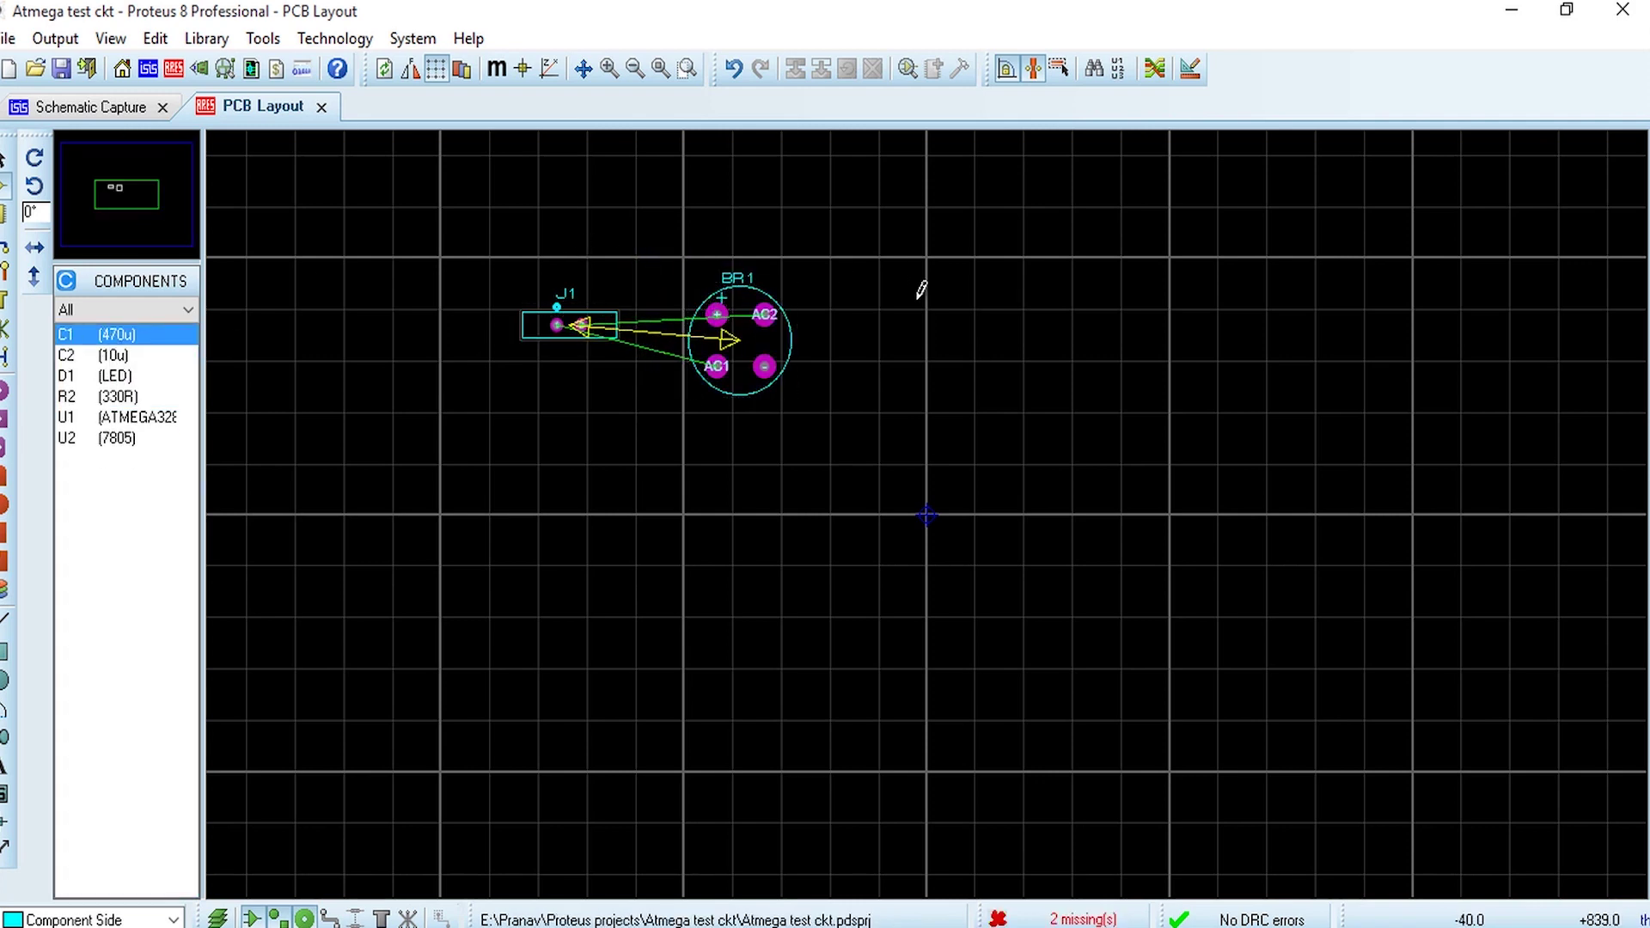
# - Place capacitors C1 and C2, LED D1 and resistor R2 in a row beyond BR1, with R2 between C2 and D1
pyautogui.click(883, 361)
pyautogui.click(1195, 344)
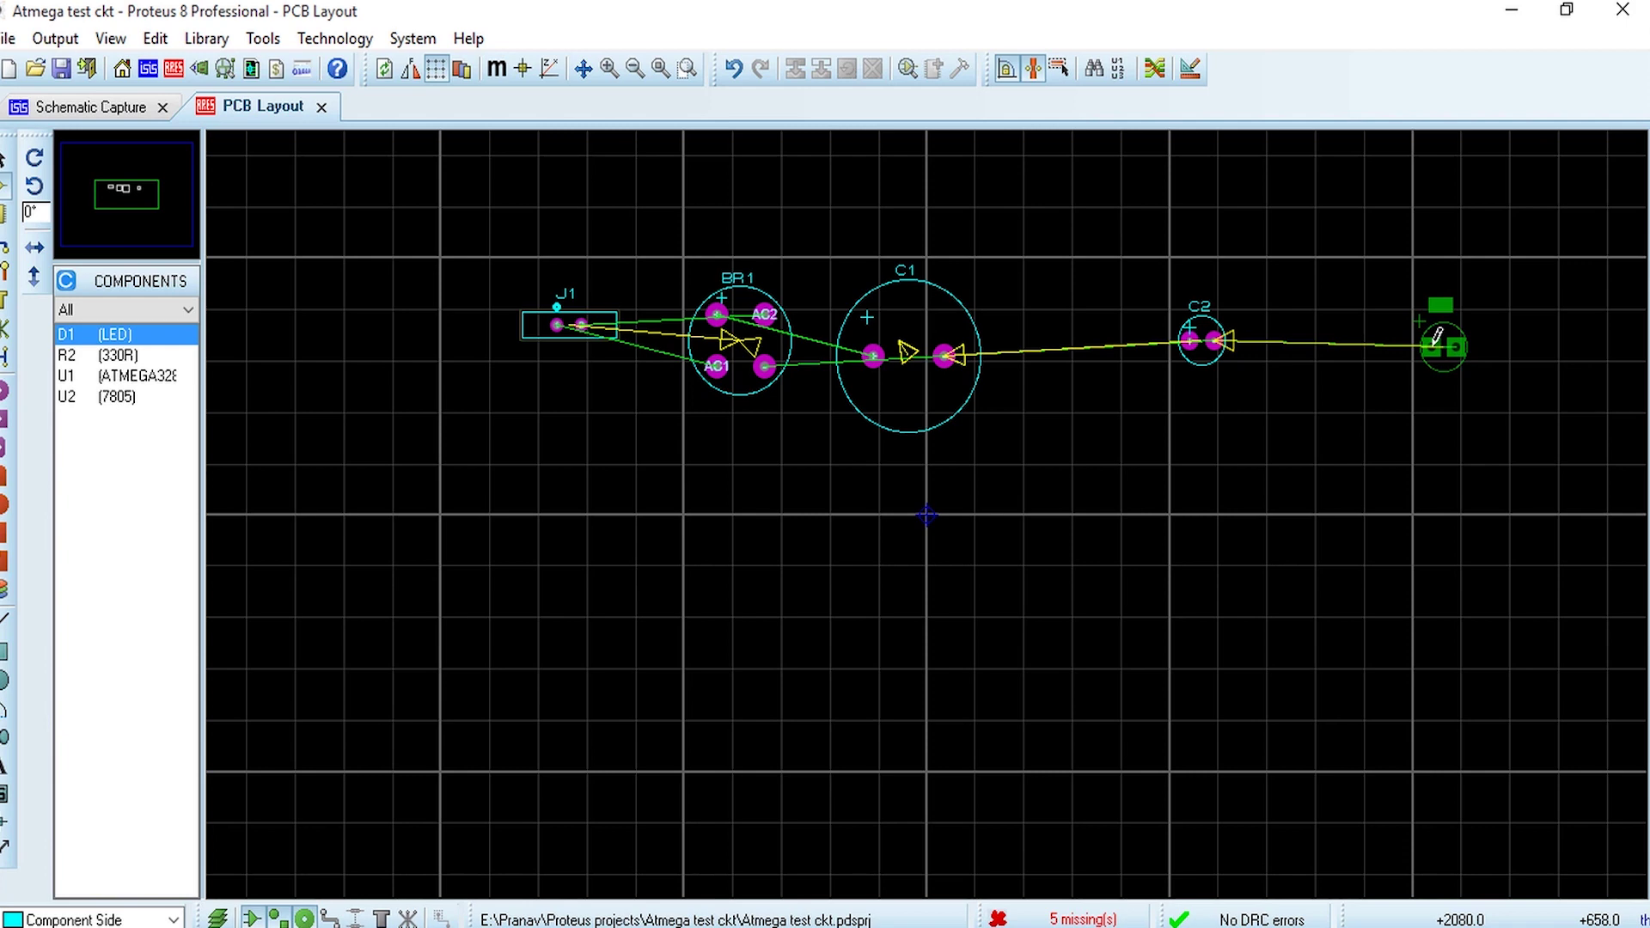
pyautogui.click(1435, 339)
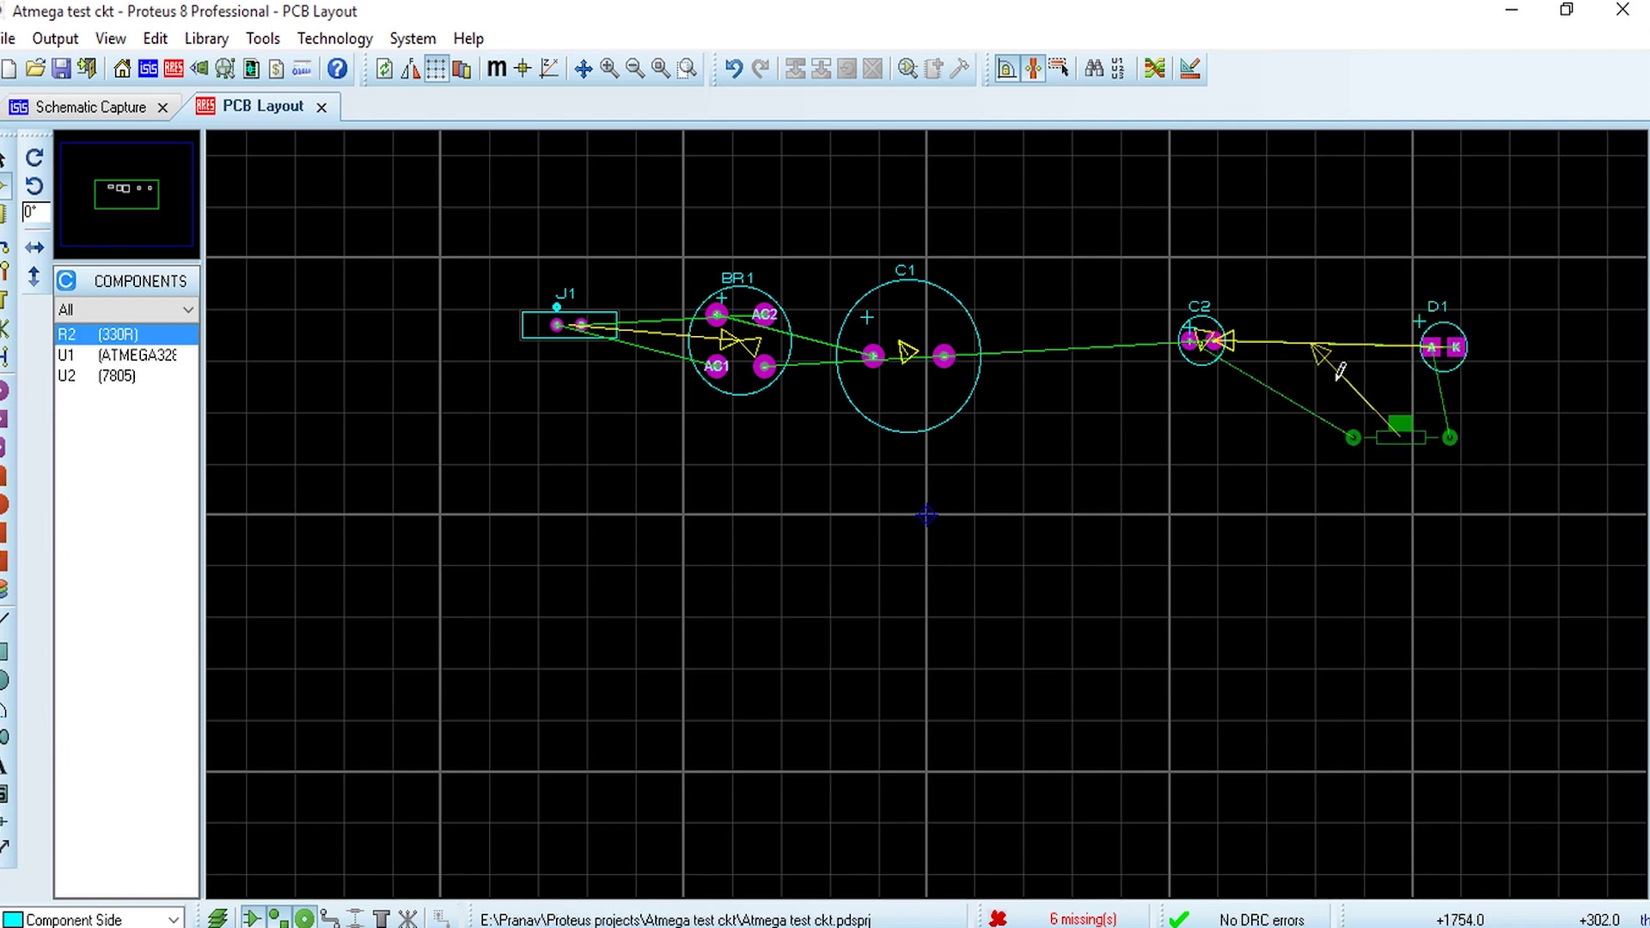
pyautogui.click(1285, 297)
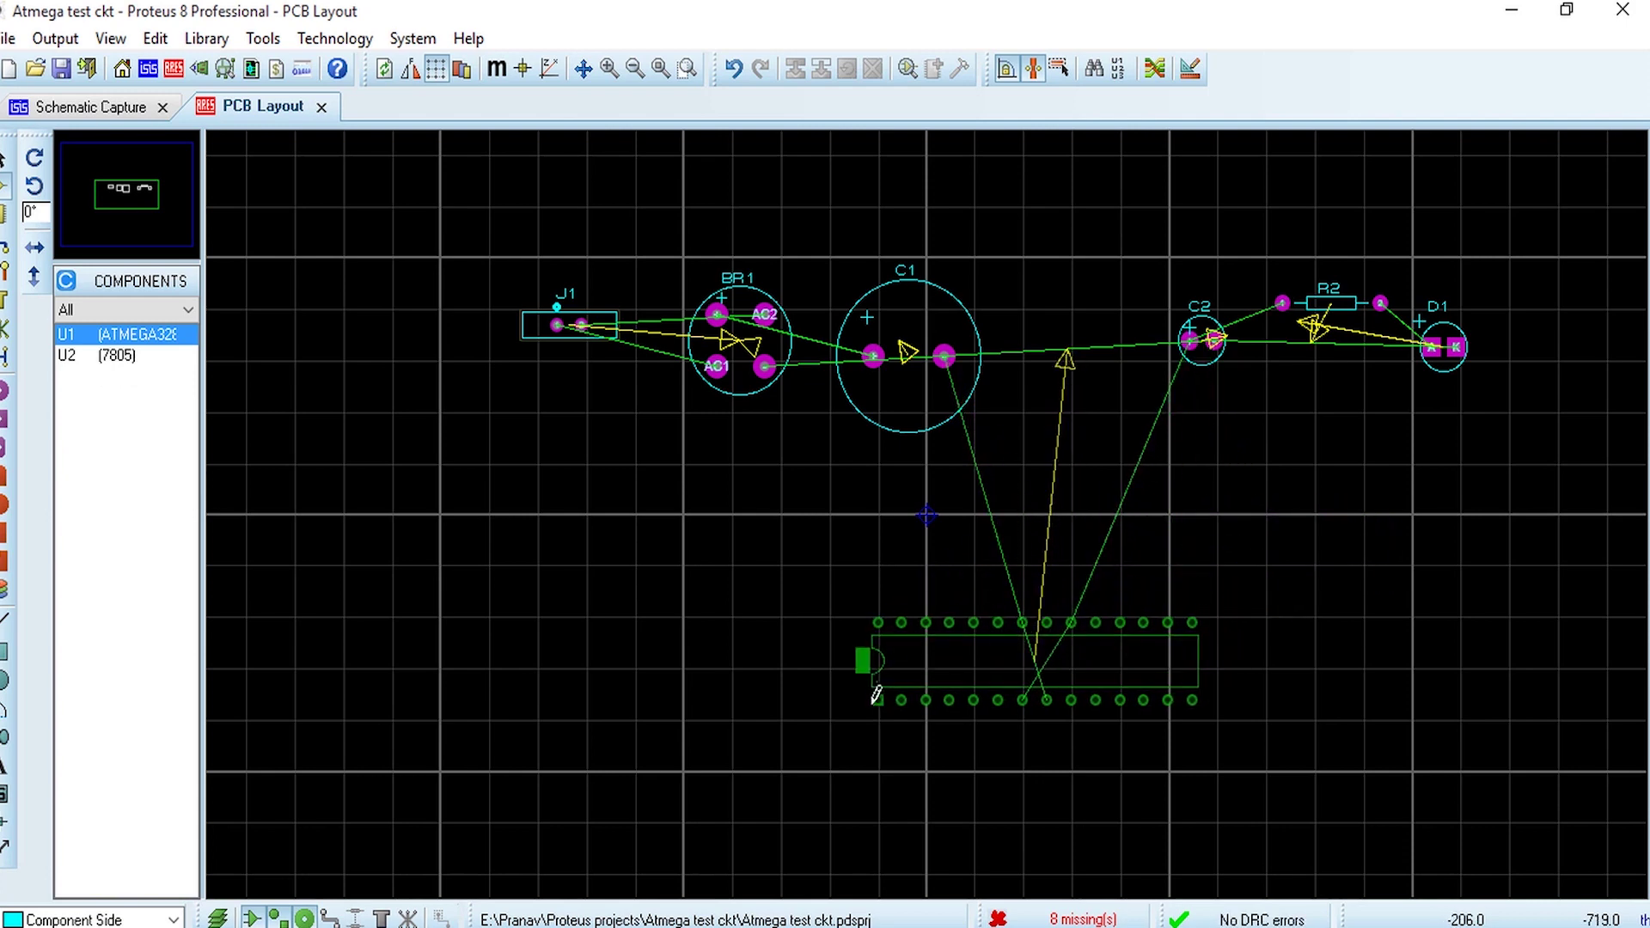
# - Place U1 (ATmega328) vertically below C1 and regulator U2 (7805), rotated to 0°, between C1 and C2
pyautogui.press('KP_Add')
pyautogui.press('KP_Add')
pyautogui.press('KP_Add')
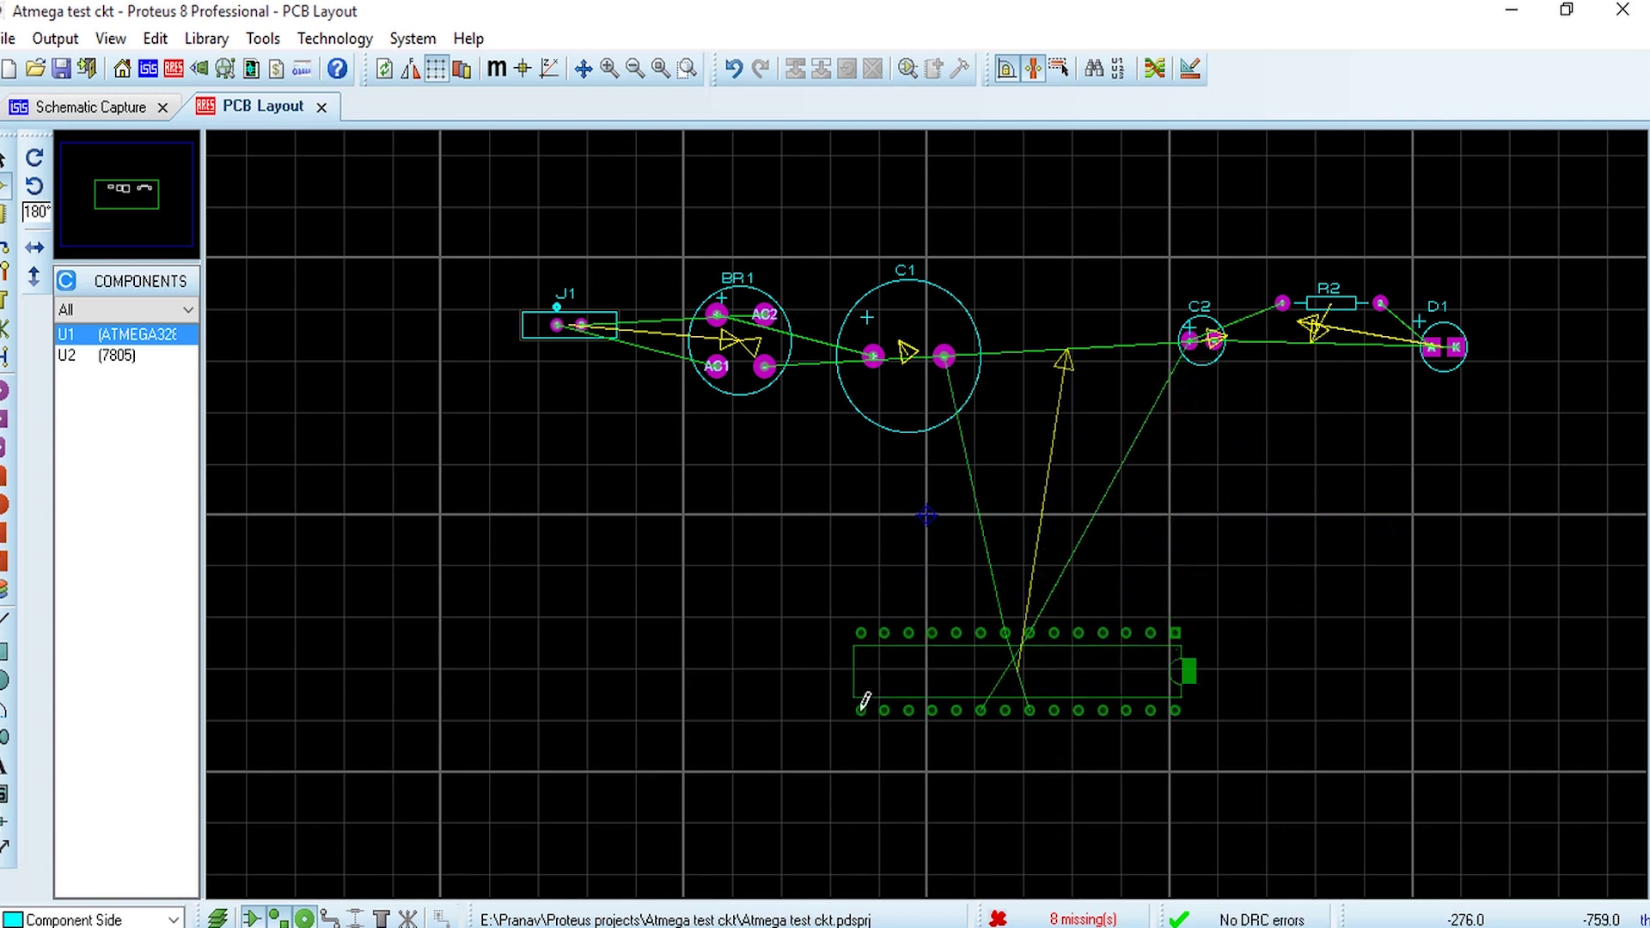
pyautogui.click(807, 719)
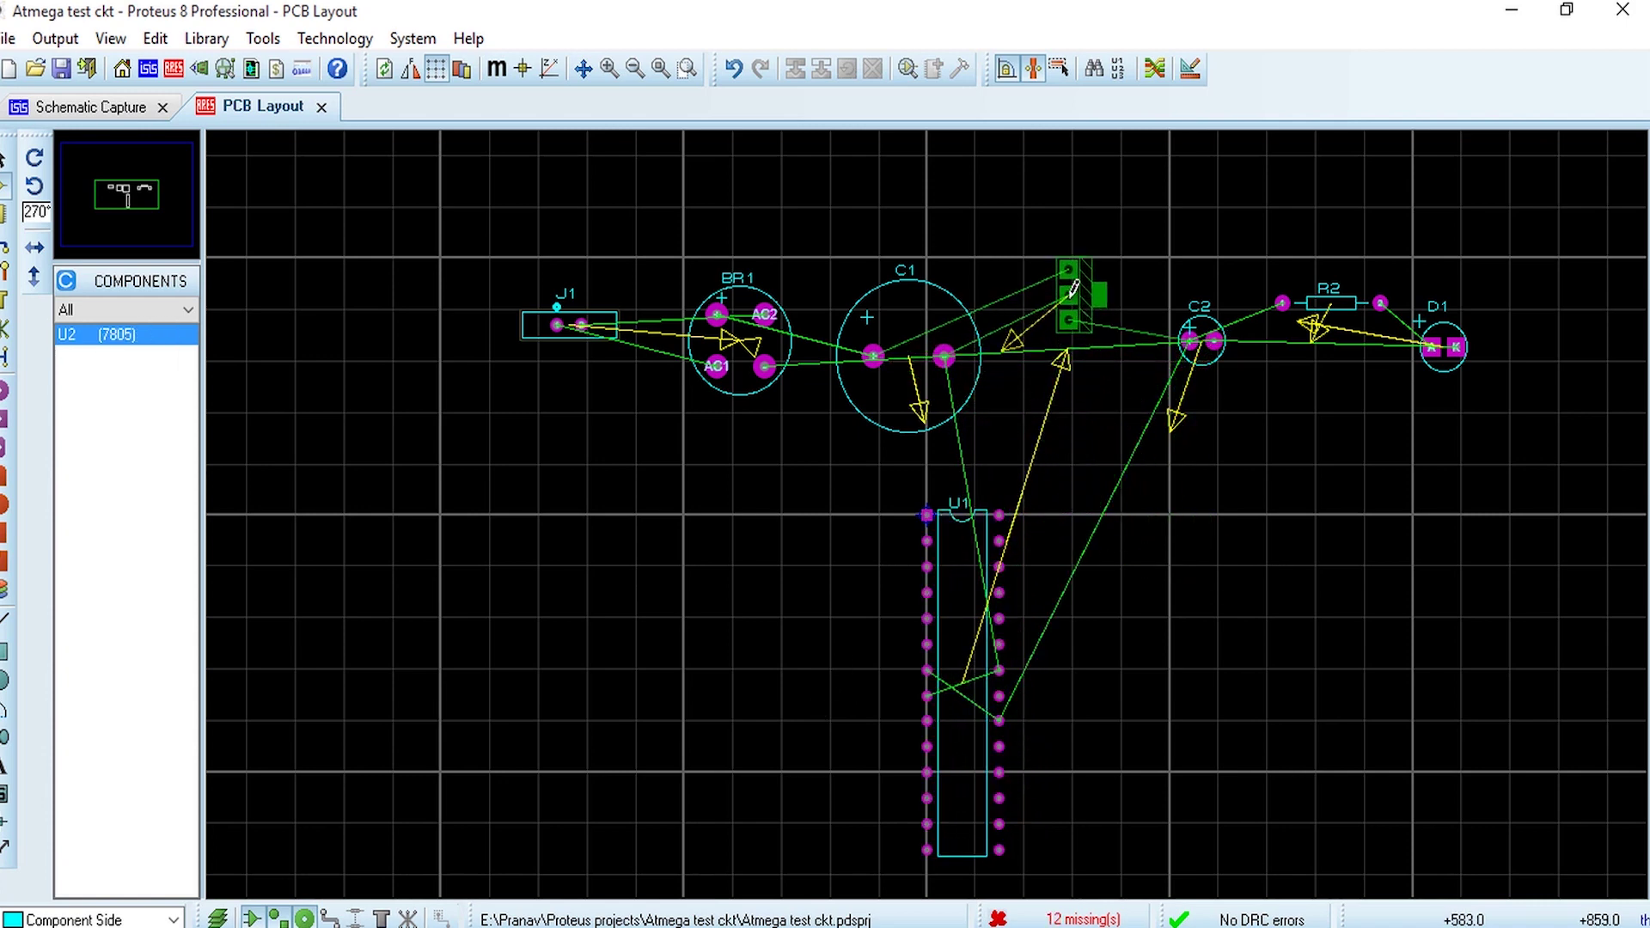
pyautogui.press('KP_Add')
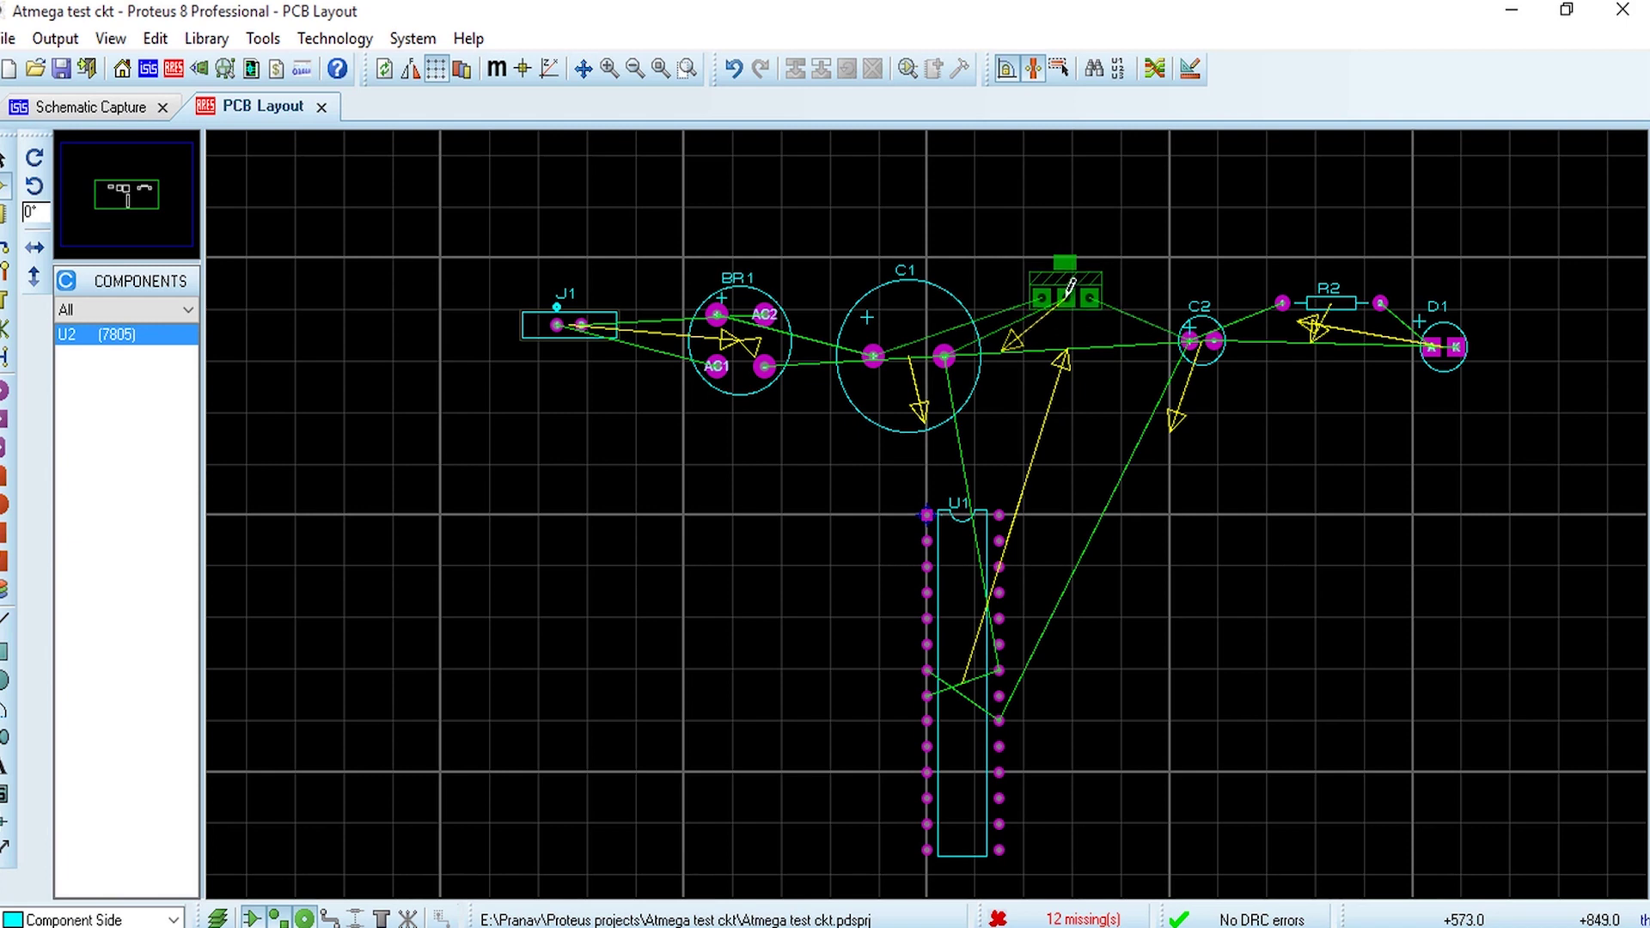
pyautogui.click(1067, 292)
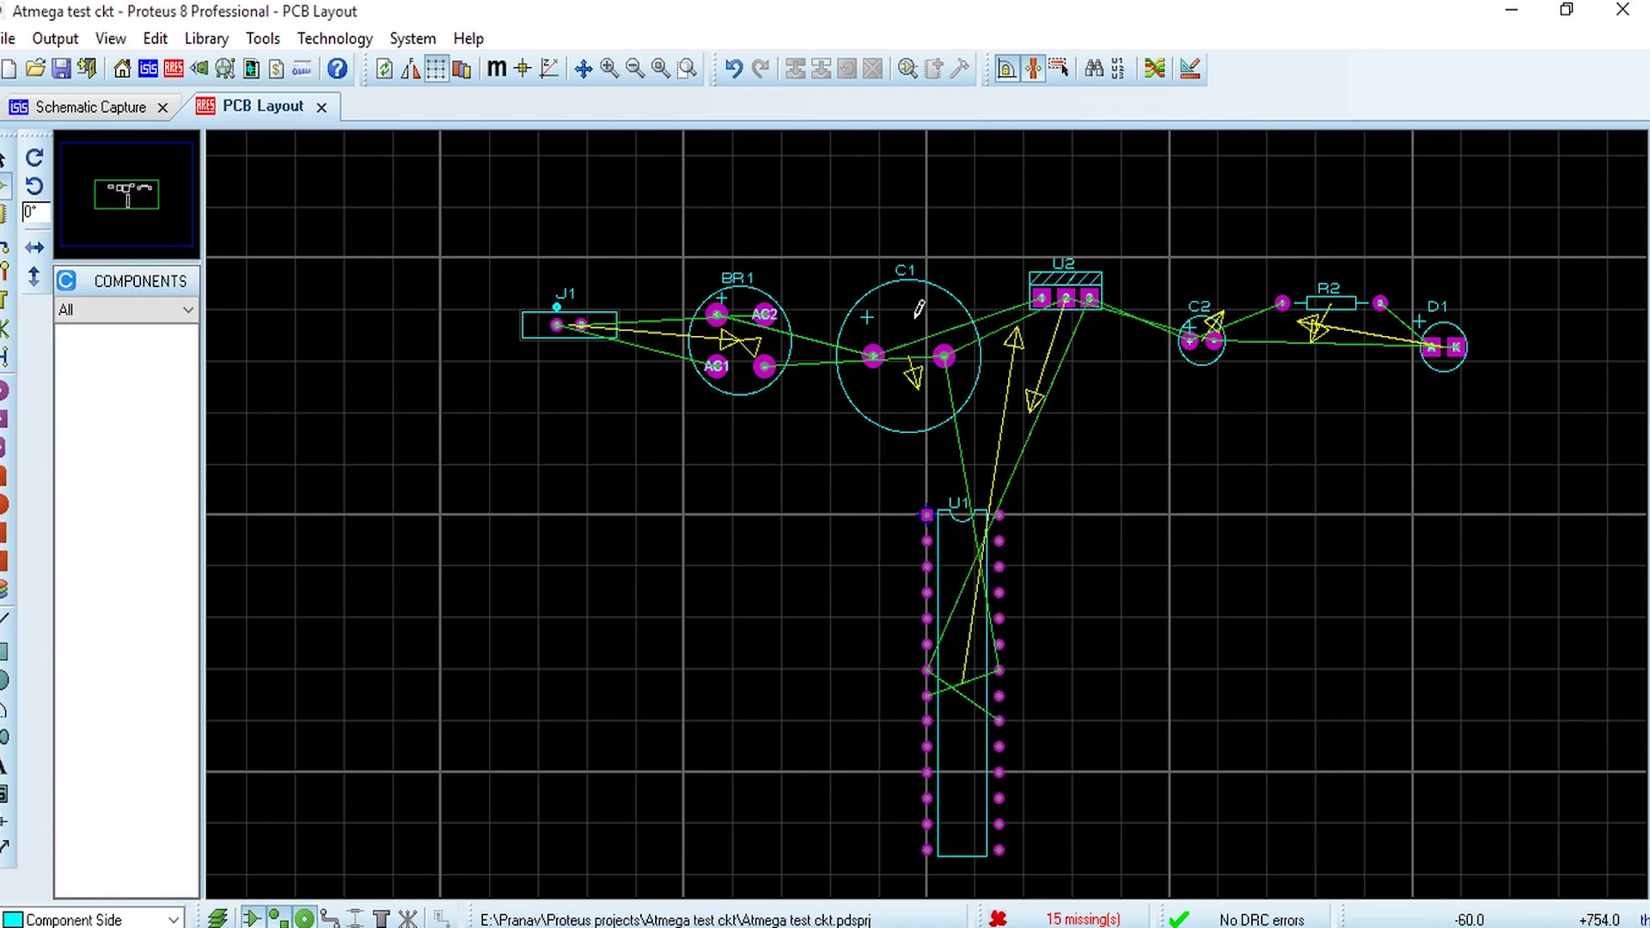
# - Rotate J1 to 90° and C1 to 270° so their pads line up with BR1's connections
pyautogui.click(560, 347)
pyautogui.press('KP_Add')
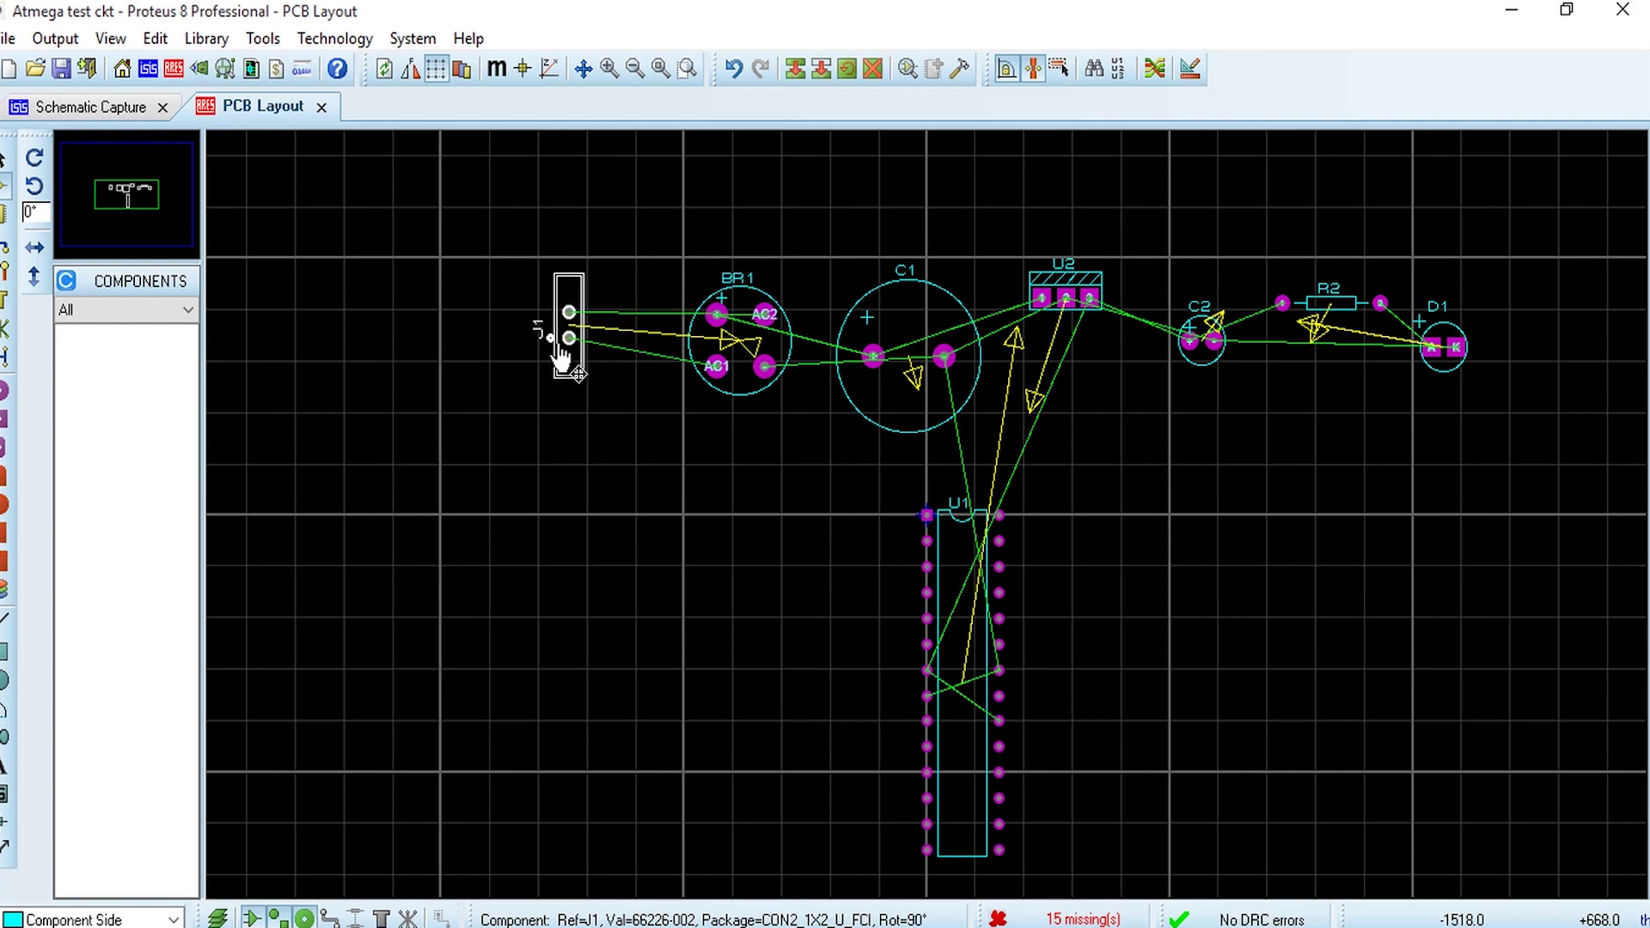
pyautogui.click(913, 447)
pyautogui.press('KP_Add')
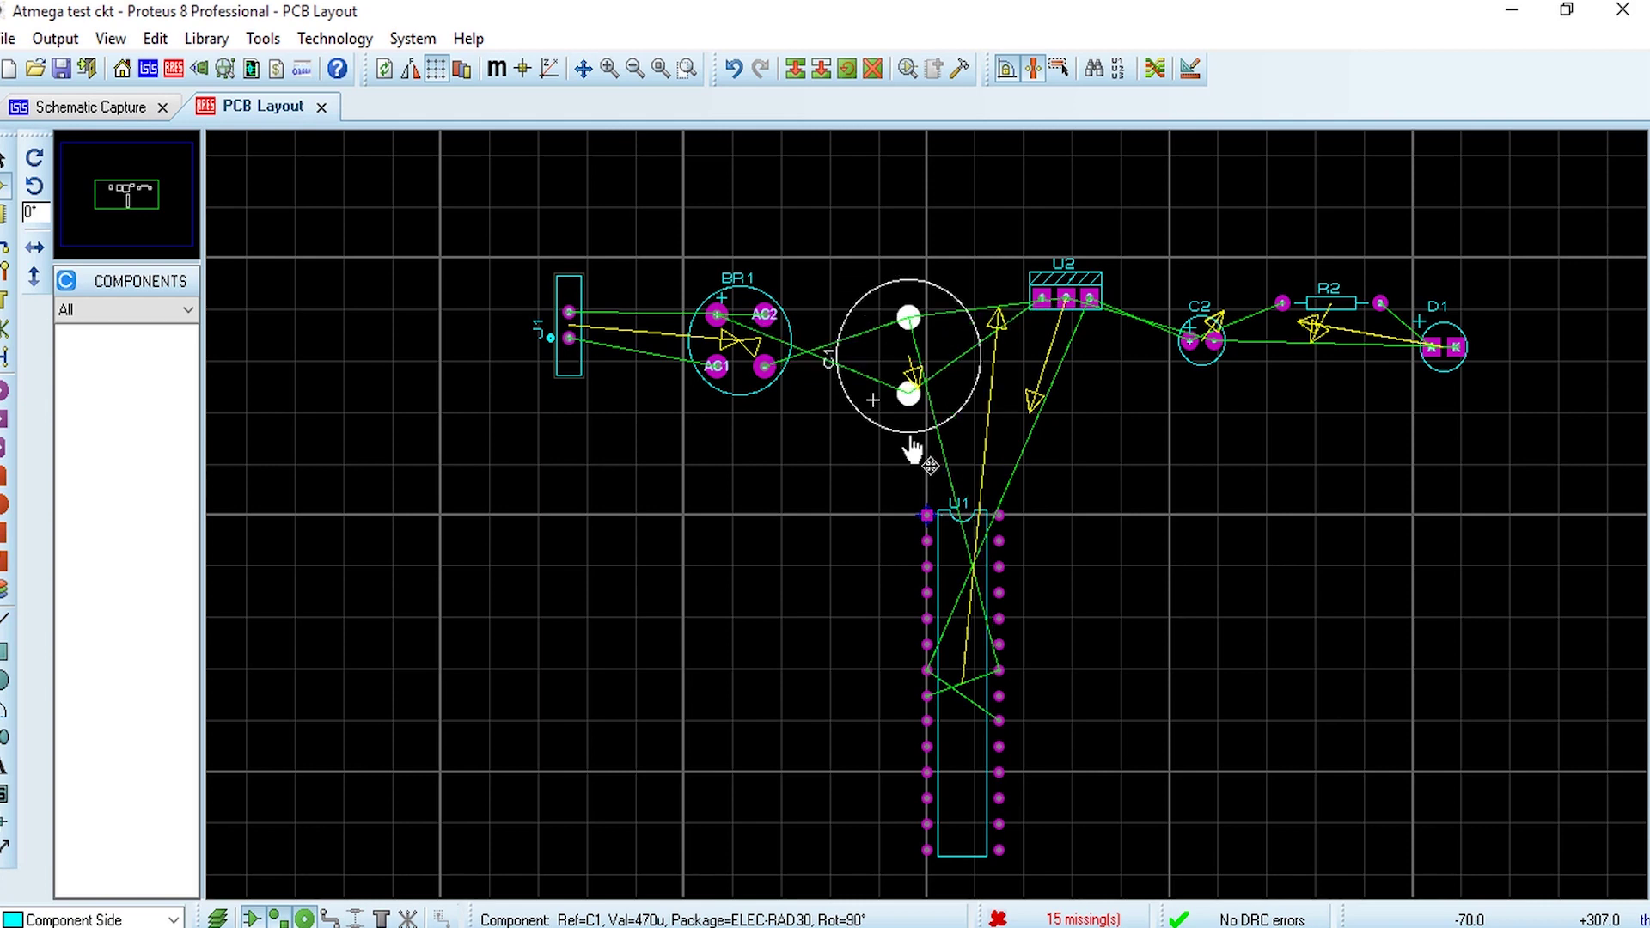
pyautogui.press('KP_Add')
pyautogui.press('KP_Add')
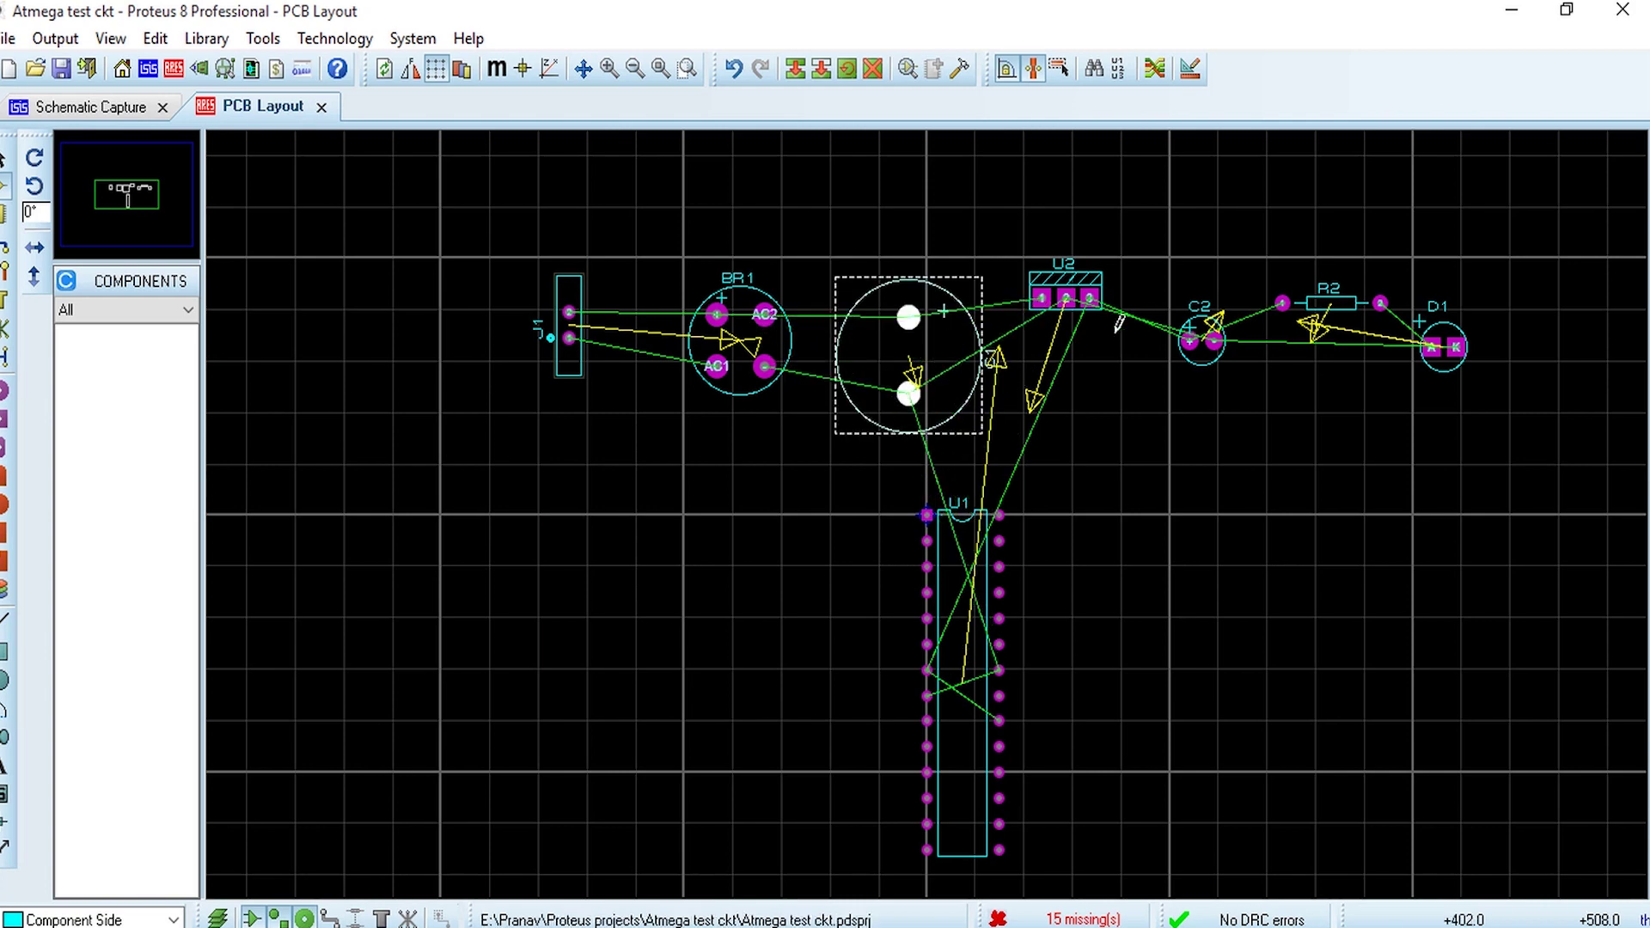
# - Rotate capacitor C2 and LED D1 to 270° each
pyautogui.click(1209, 378)
pyautogui.press('KP_Add')
pyautogui.press('KP_Add')
pyautogui.press('KP_Add')
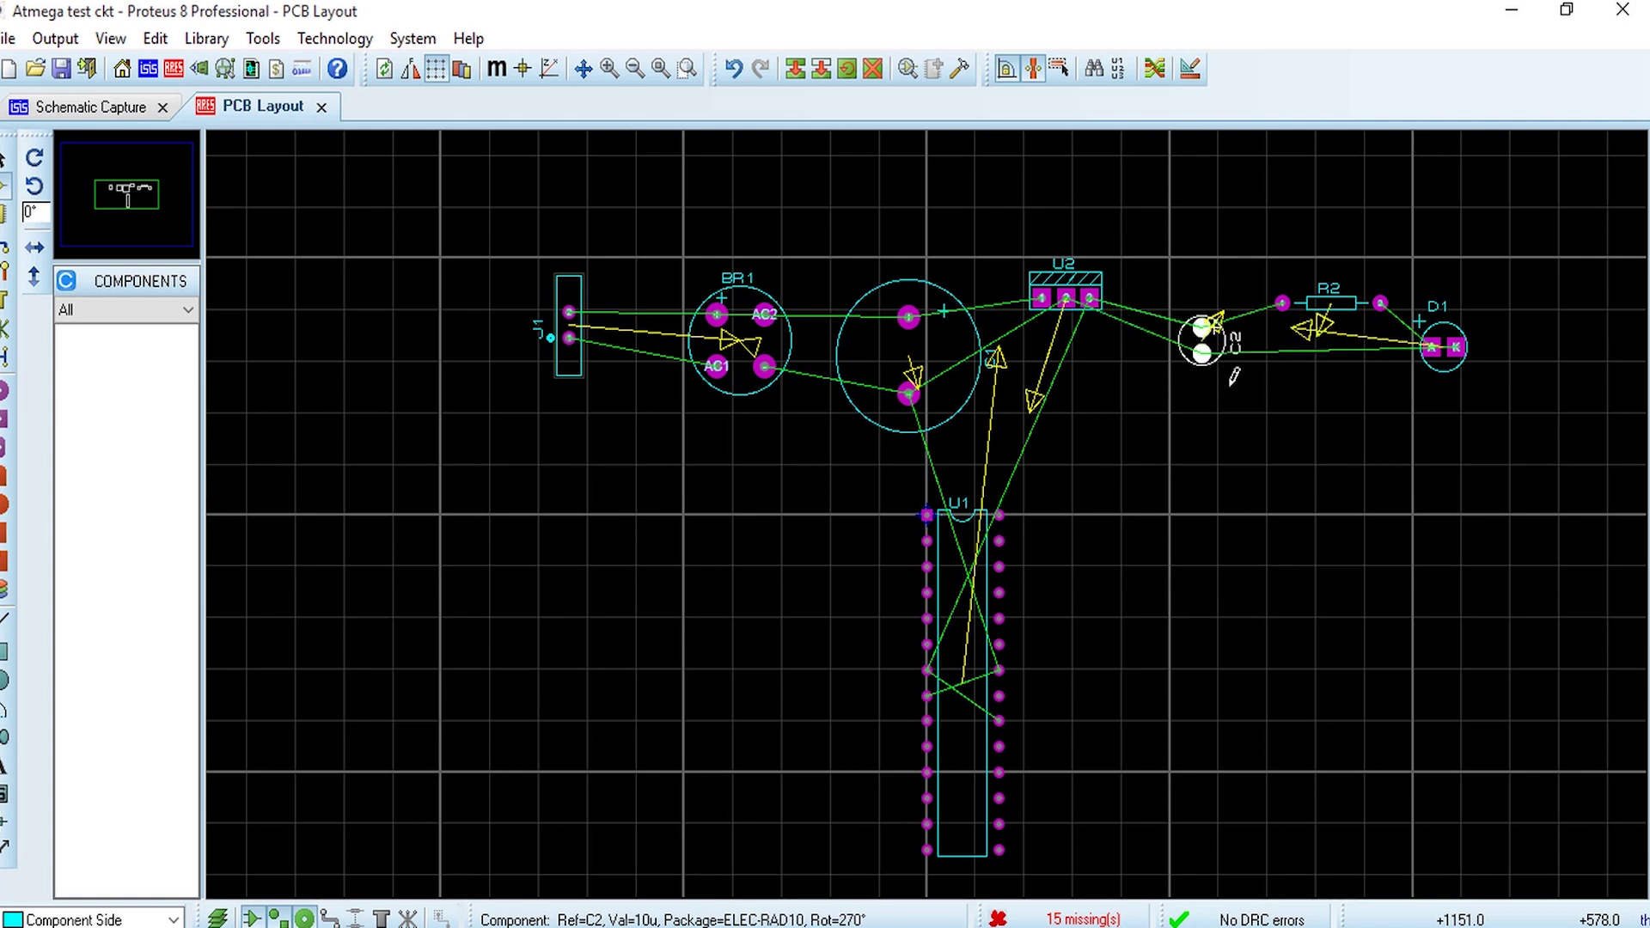
pyautogui.click(1452, 387)
pyautogui.press('KP_Add')
pyautogui.press('KP_Add')
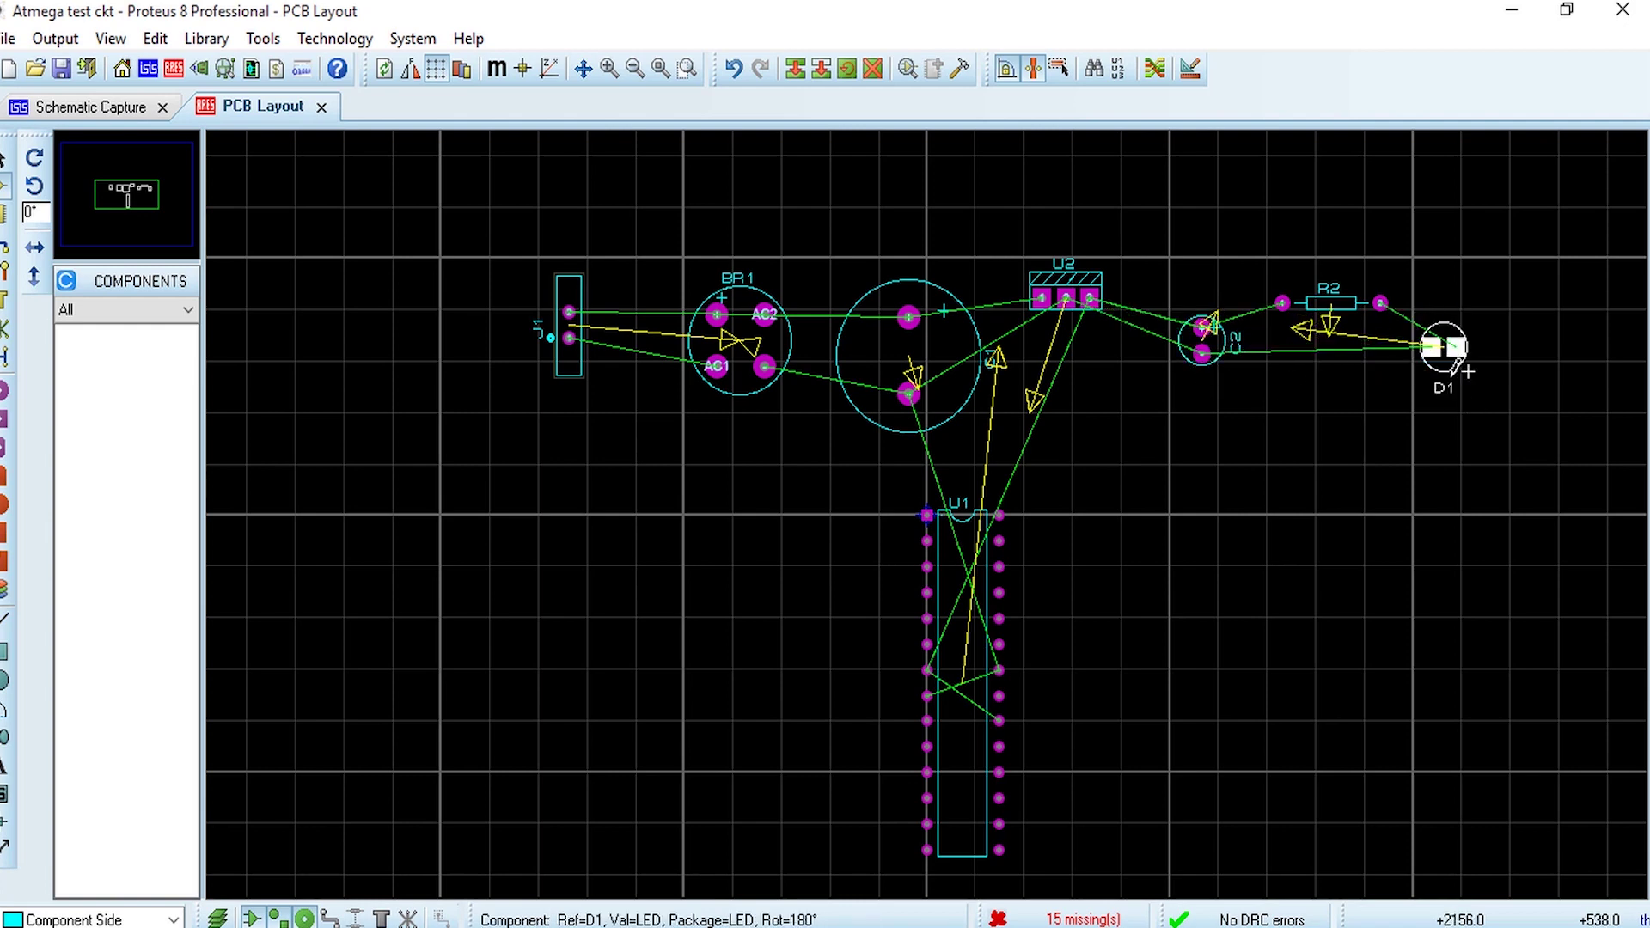
pyautogui.press('KP_Add')
pyautogui.click(1352, 475)
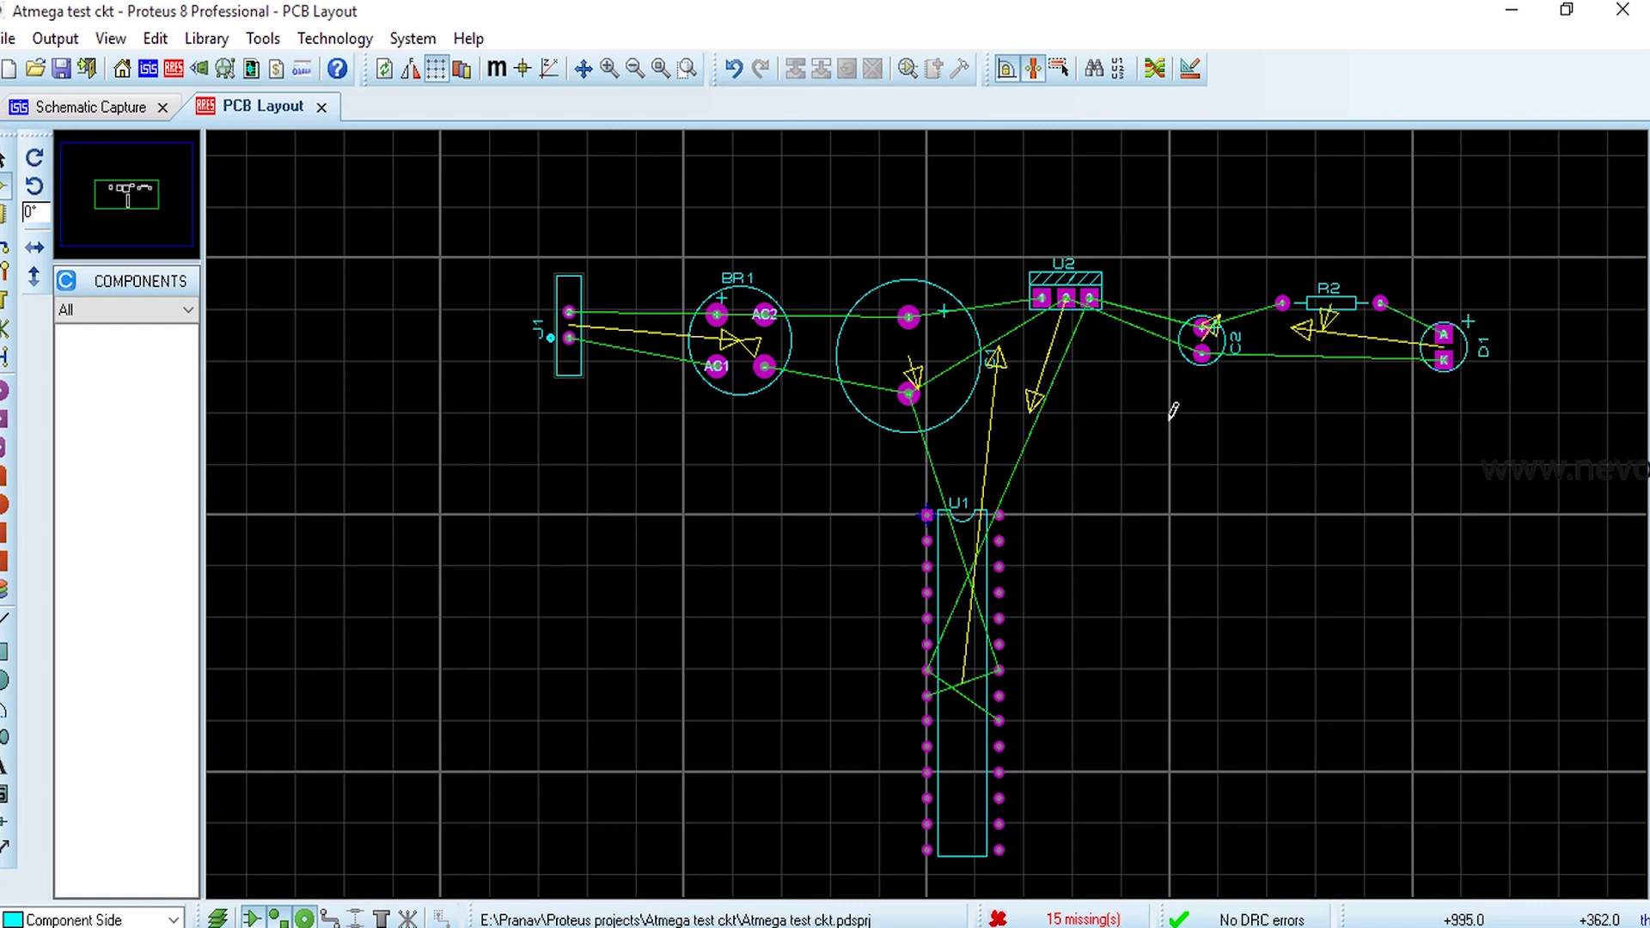
# - Choose the T50 trace style and route a bottom copper trace from J1 pin 2 to BR1's AC2 pad
pyautogui.click(3, 256)
pyautogui.click(72, 491)
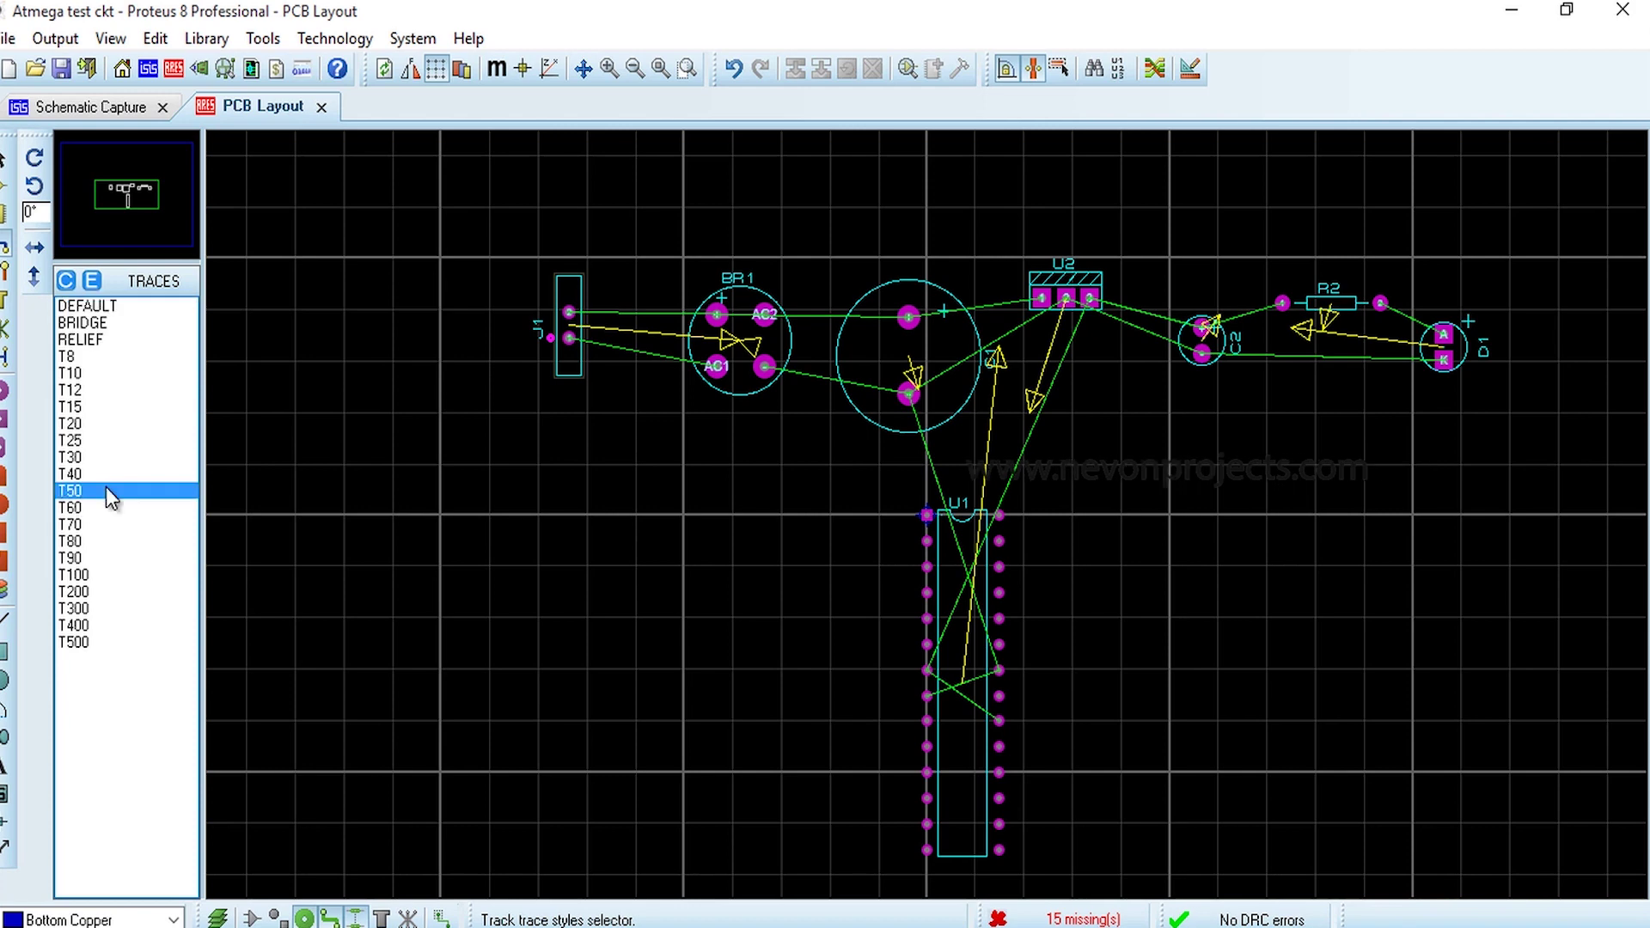
pyautogui.click(569, 312)
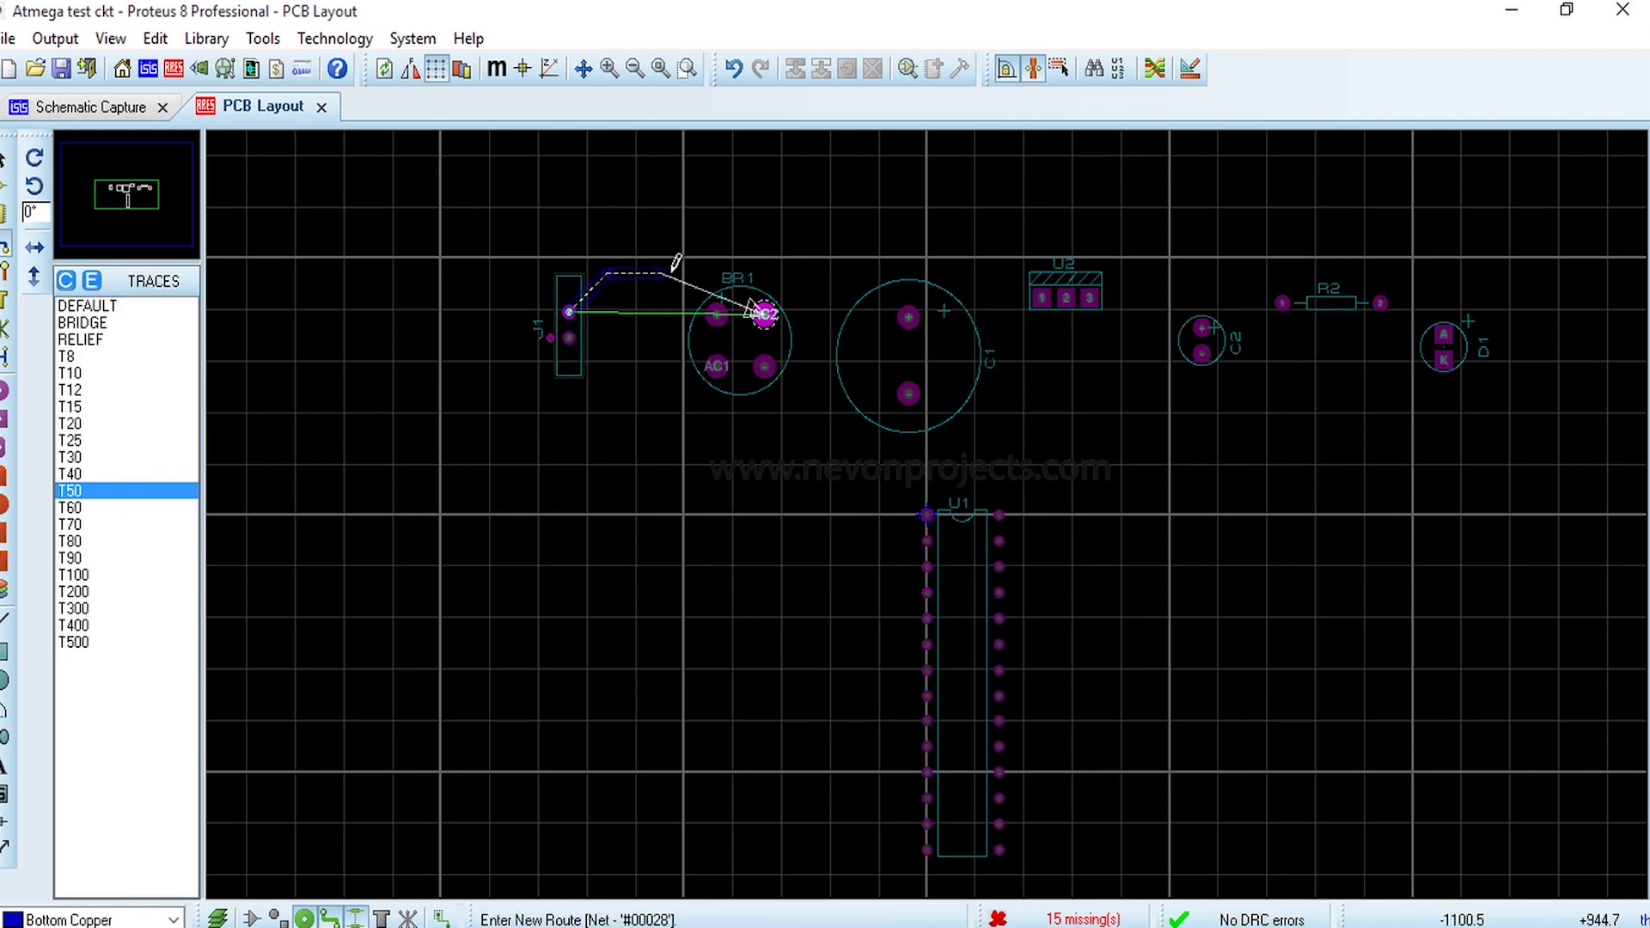
pyautogui.click(764, 314)
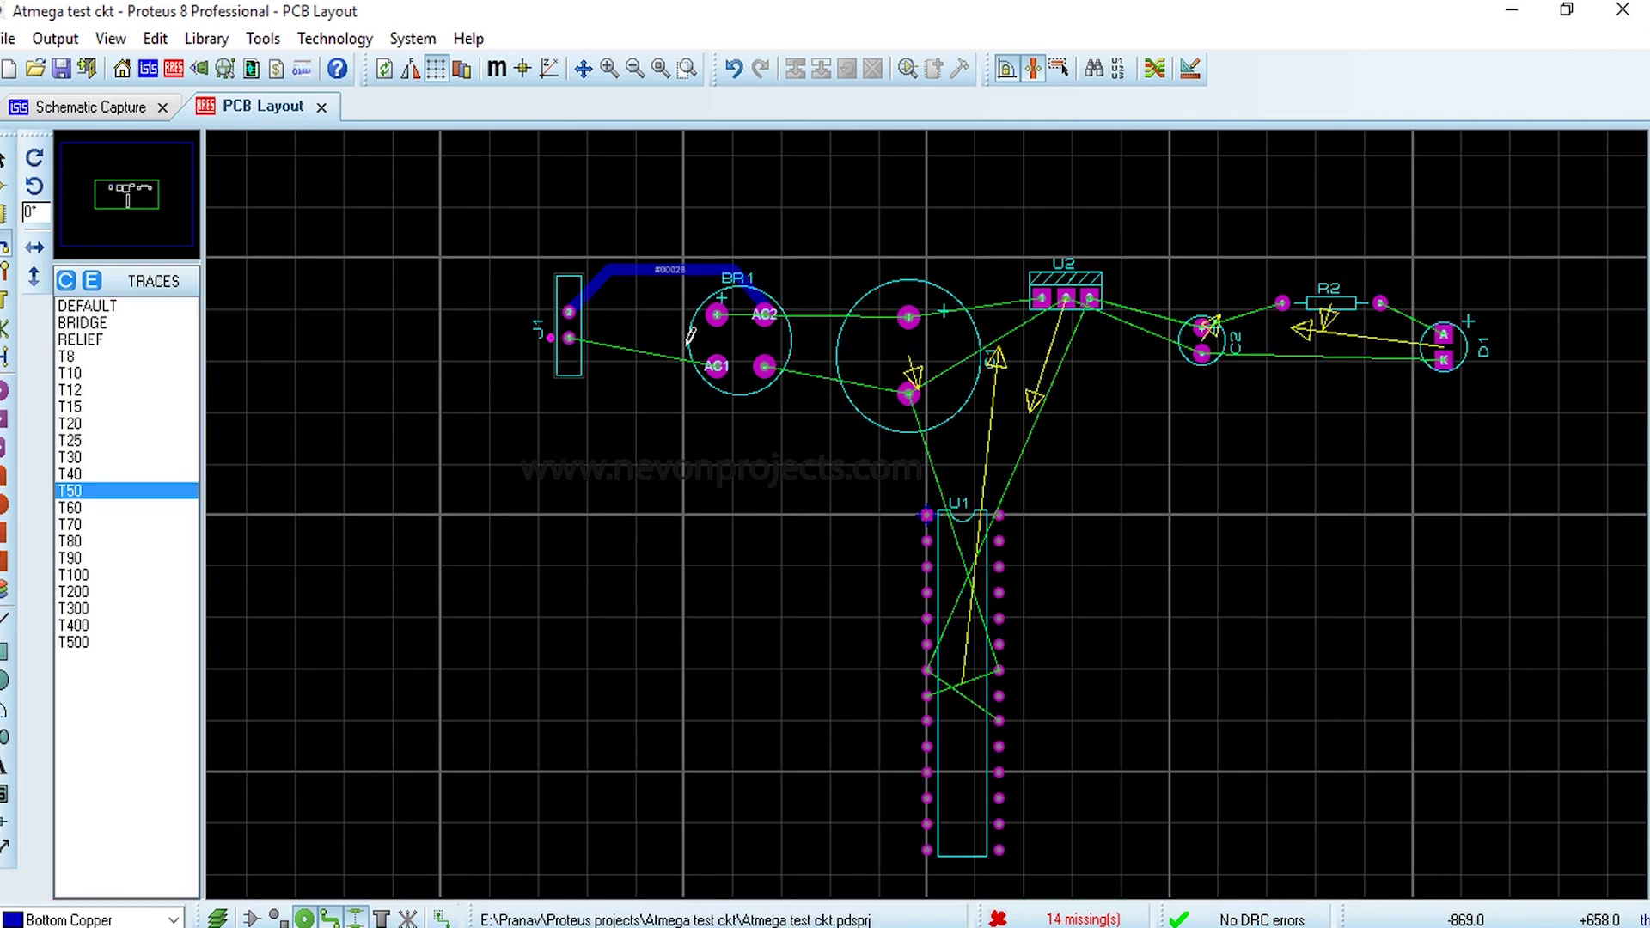
# - Route T50 traces from J1 pin 1 to BR1's AC1 pad and from BR1's negative and positive pads to C1
pyautogui.click(569, 337)
pyautogui.click(716, 367)
pyautogui.click(764, 367)
pyautogui.click(909, 393)
pyautogui.click(716, 314)
pyautogui.scroll(2, 716, 314)
pyautogui.click(1355, 516)
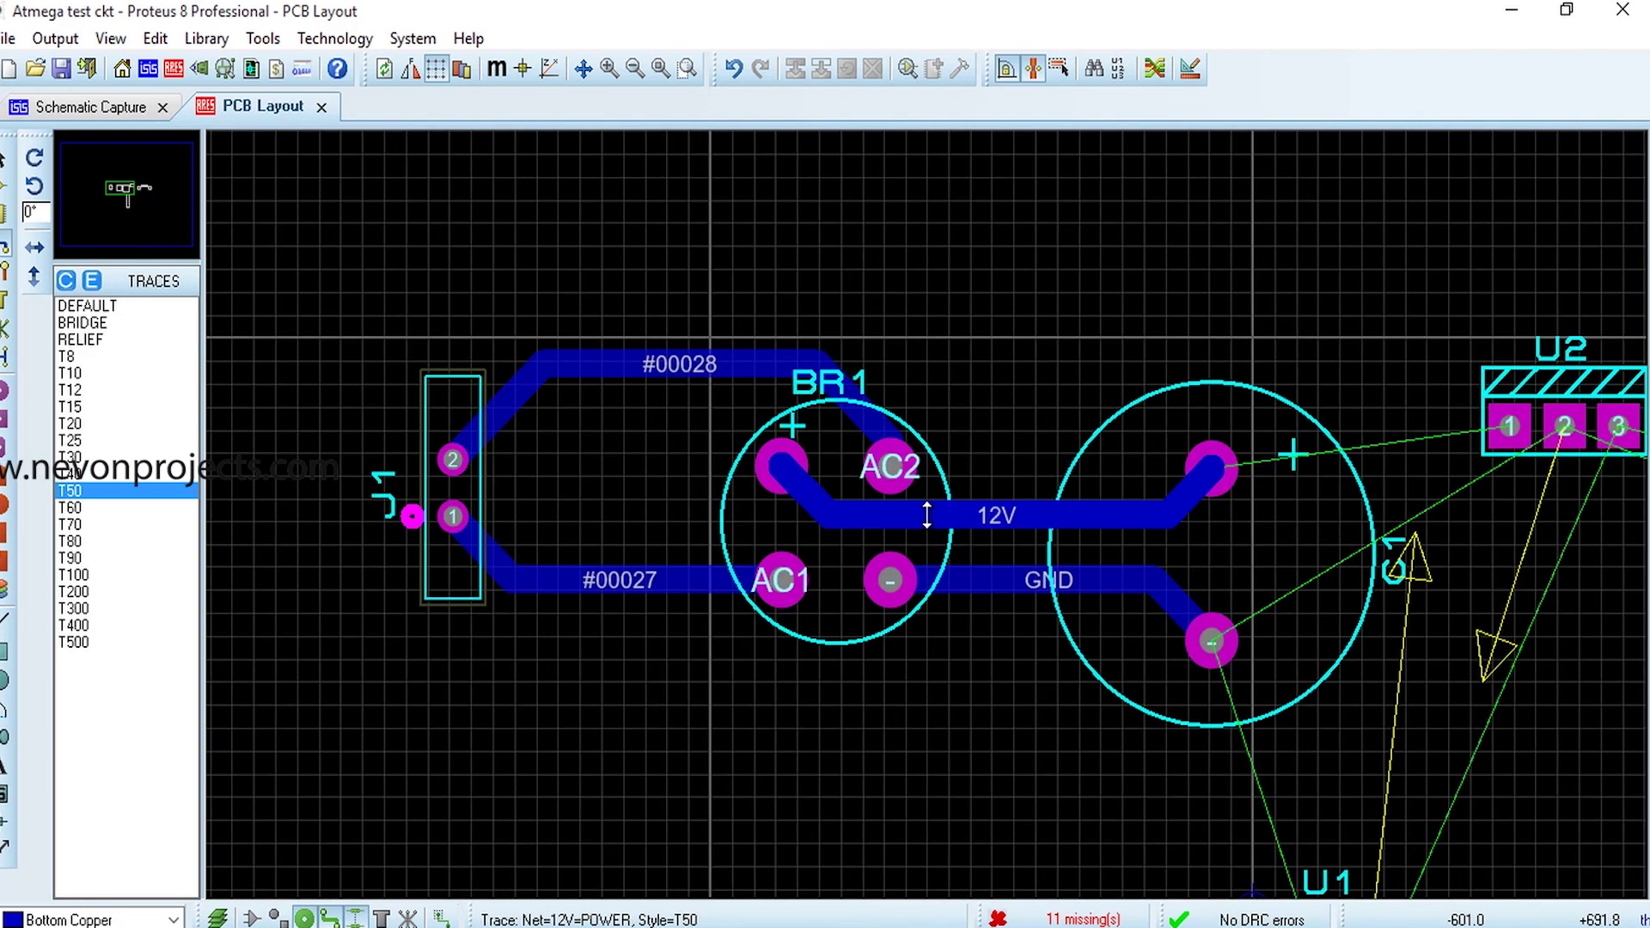
# - Route C1's positive pad to U2 pin 1 and C1's negative pad to U2 pin 2 with T50 traces
pyautogui.click(1212, 469)
pyautogui.scroll(-2, 1211, 469)
pyautogui.scroll(-1, 1208, 468)
pyautogui.click(1312, 457)
pyautogui.click(1116, 599)
# - Route the VCC/VDD trace from U2 pin 3 through C2's positive pad to R2 pin 1
pyautogui.click(1349, 455)
pyautogui.click(1388, 456)
pyautogui.click(1554, 501)
pyautogui.scroll(2, 1554, 500)
pyautogui.click(926, 516)
pyautogui.click(1106, 461)
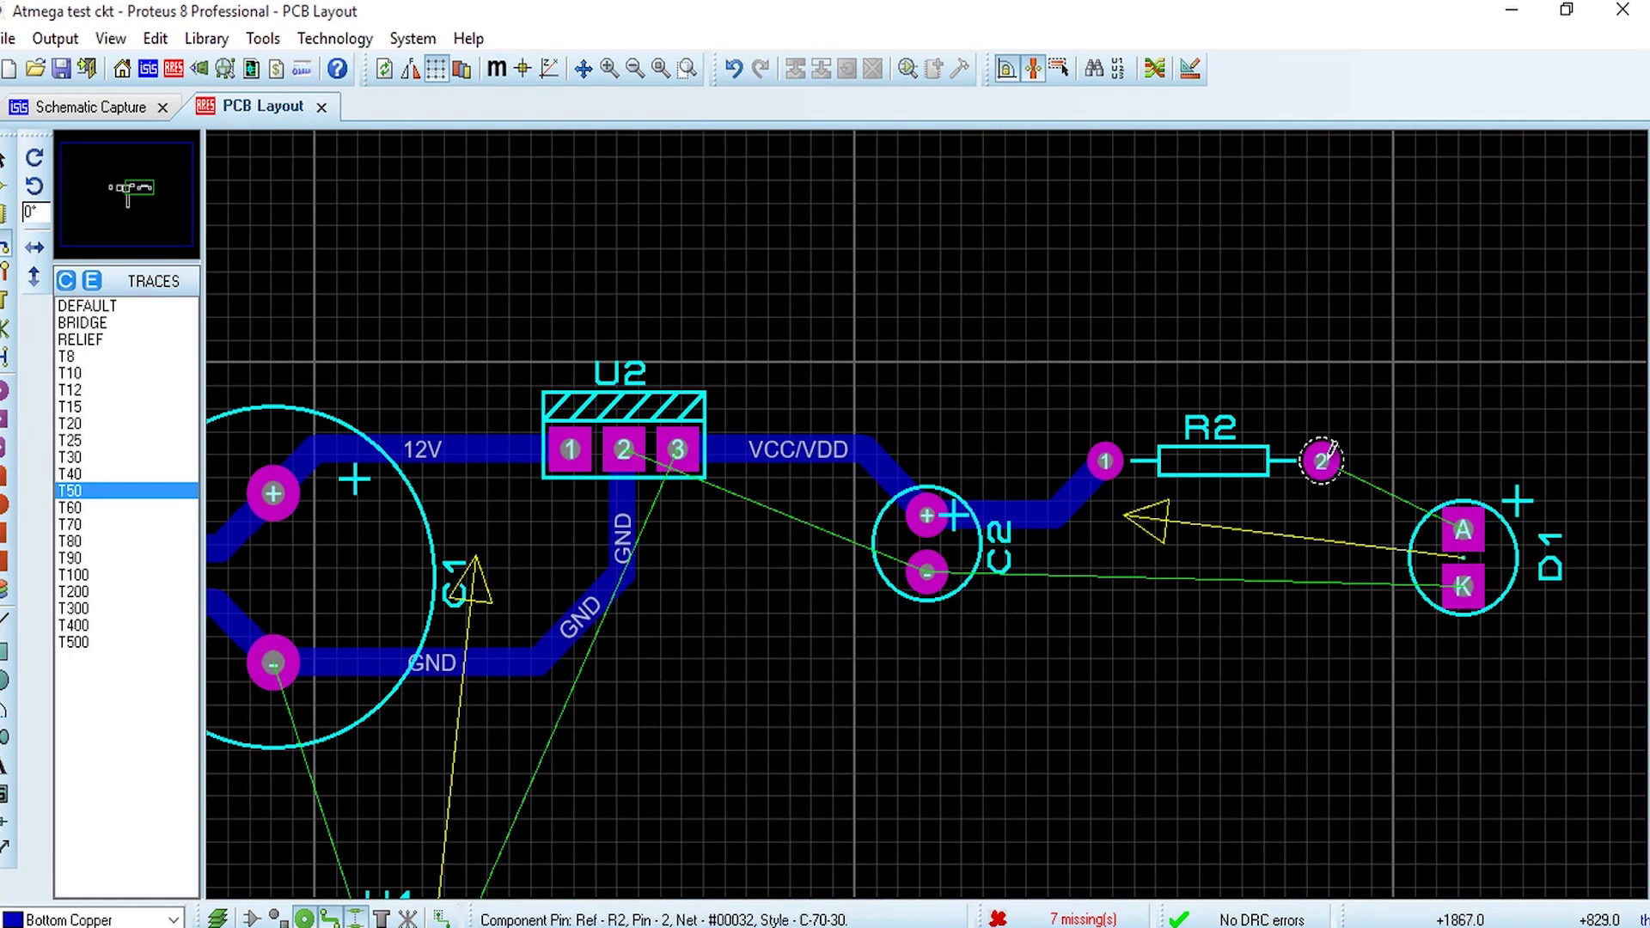
# - Route R2 pin 2 to D1's anode, and extend the GND trace to C2's negative pad and D1's cathode
pyautogui.click(1321, 462)
pyautogui.click(1463, 530)
pyautogui.click(624, 569)
pyautogui.click(927, 571)
pyautogui.click(926, 571)
pyautogui.click(1463, 587)
pyautogui.rightClick(1346, 589)
pyautogui.press('Escape')
# - Route a VCC/VDD trace between U1 pins 7 and 20
pyautogui.scroll(-3, 1346, 590)
pyautogui.scroll(3, 748, 790)
pyautogui.click(806, 507)
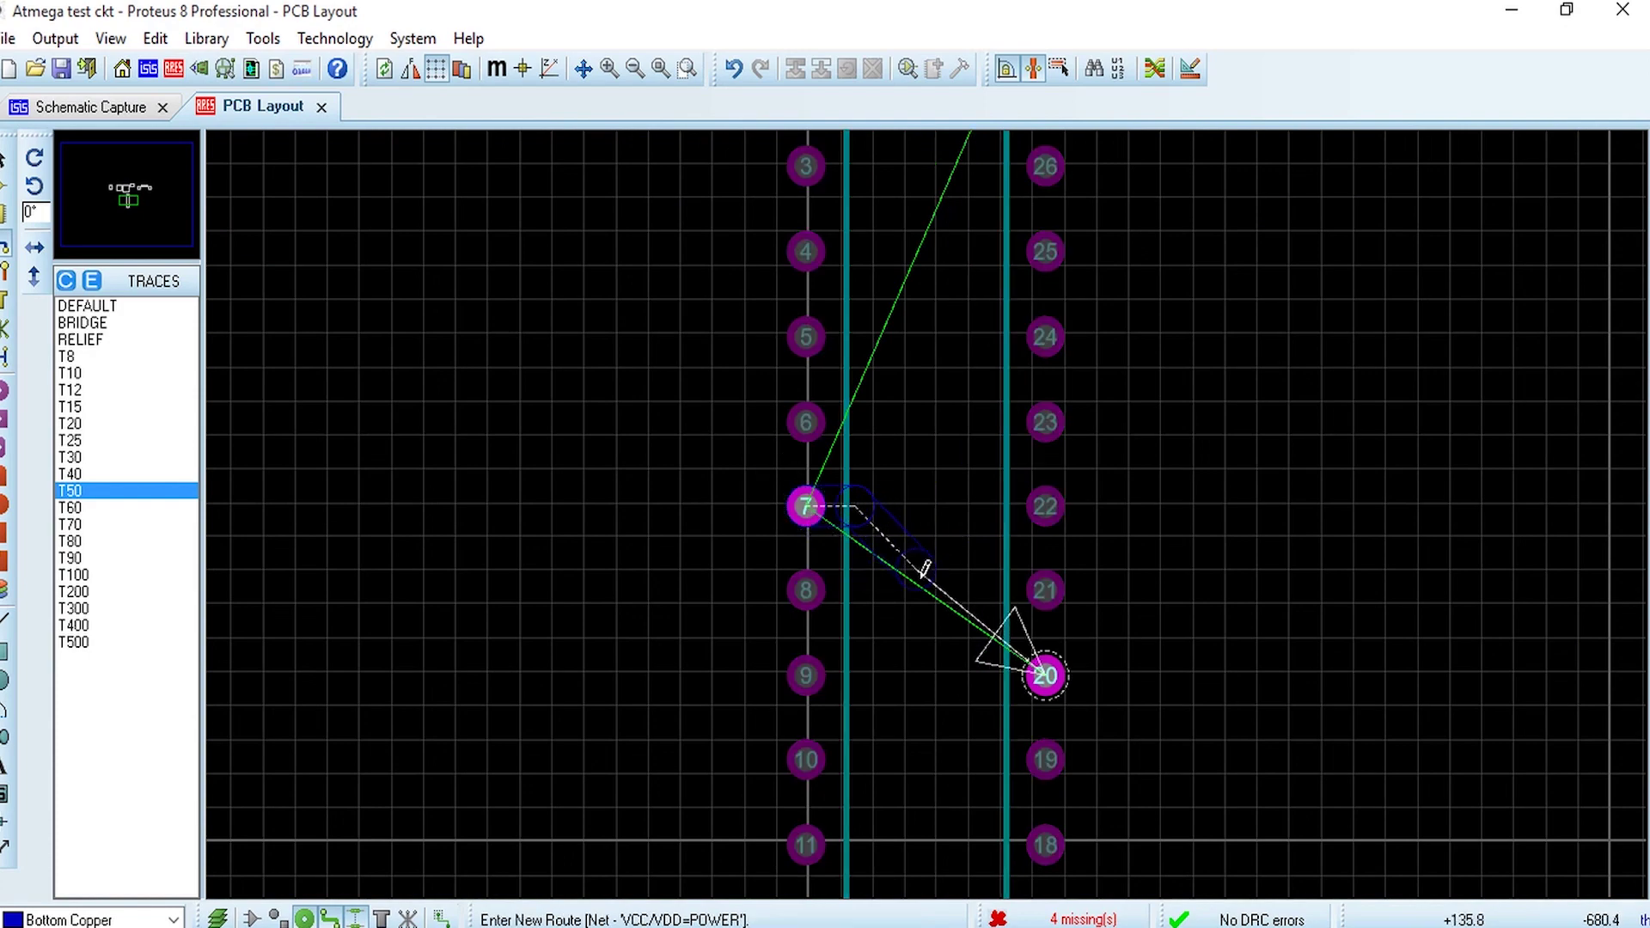
pyautogui.click(1043, 675)
# - Connect U1 to the supply section by routing GND to U1 pin 8 and VCC/VDD to U1 pin 20
pyautogui.scroll(-3, 1046, 501)
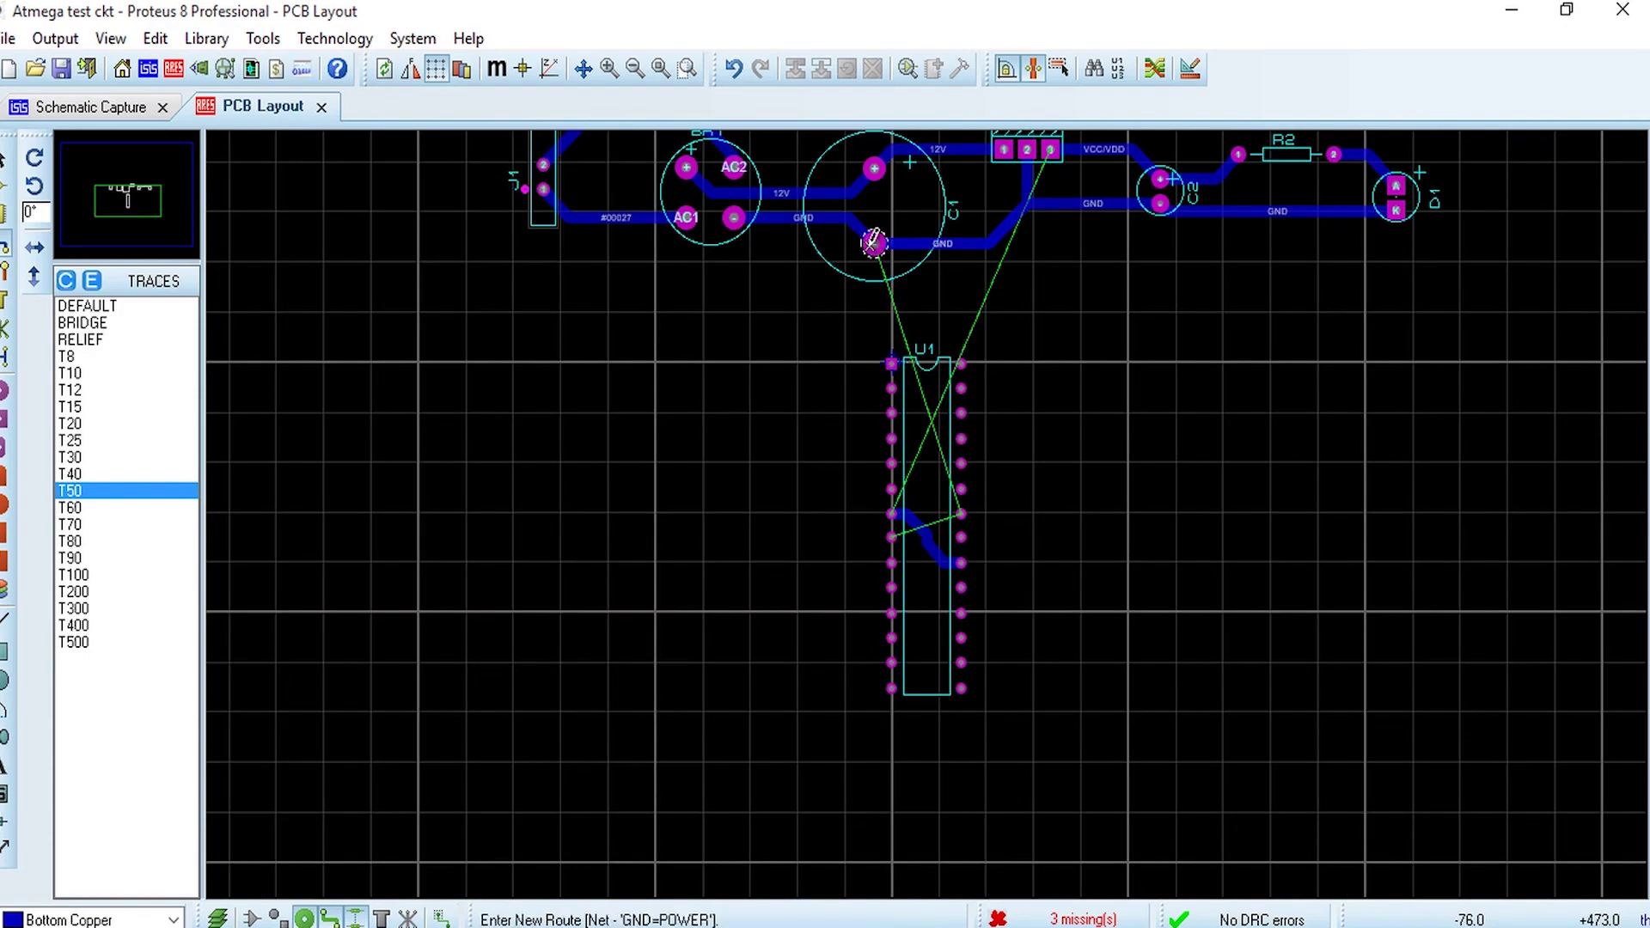
pyautogui.scroll(3, 996, 508)
pyautogui.click(995, 507)
pyautogui.click(945, 503)
pyautogui.scroll(-3, 988, 481)
pyautogui.scroll(3, 950, 449)
pyautogui.click(926, 515)
pyautogui.click(1049, 449)
pyautogui.scroll(-3, 1257, 503)
pyautogui.scroll(3, 756, 785)
pyautogui.click(921, 508)
pyautogui.click(886, 489)
pyautogui.rightClick(1002, 508)
pyautogui.press('Escape')
# - Route GND from U1 pin 8 to pin 22, using two vias to cross the VCC/VDD trace on top copper
pyautogui.click(885, 489)
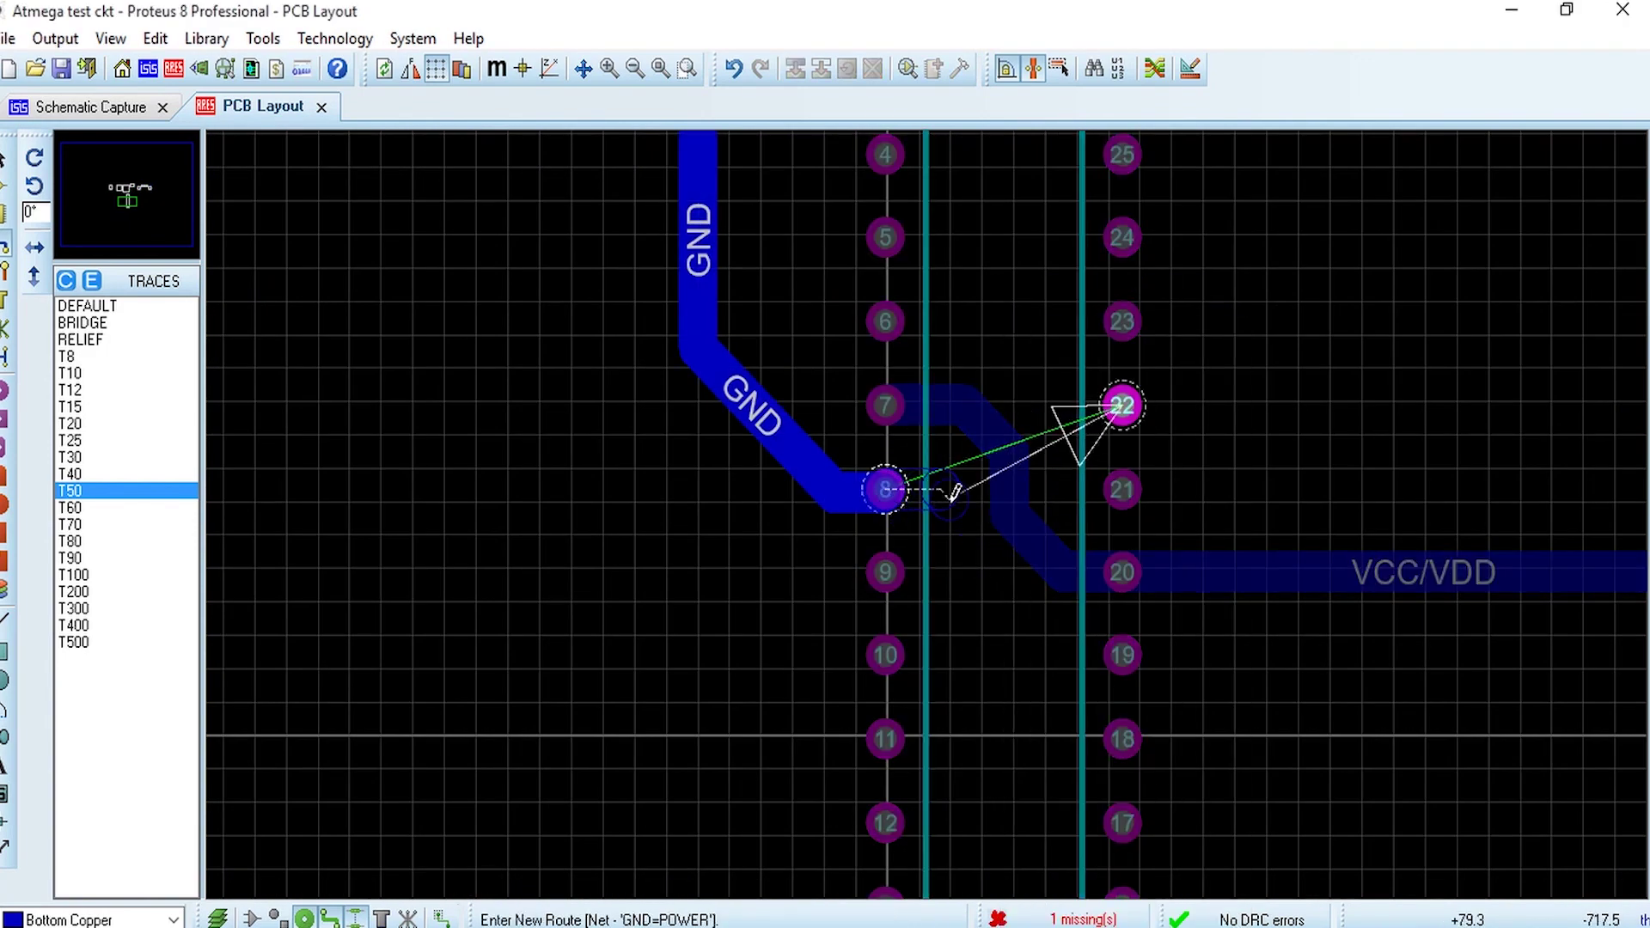
pyautogui.doubleClick(967, 539)
pyautogui.doubleClick(1051, 410)
pyautogui.click(1122, 405)
# - Reshape the VCC/VDD trace between U1 pins 7 and 20 into a more direct diagonal path
pyautogui.click(952, 521)
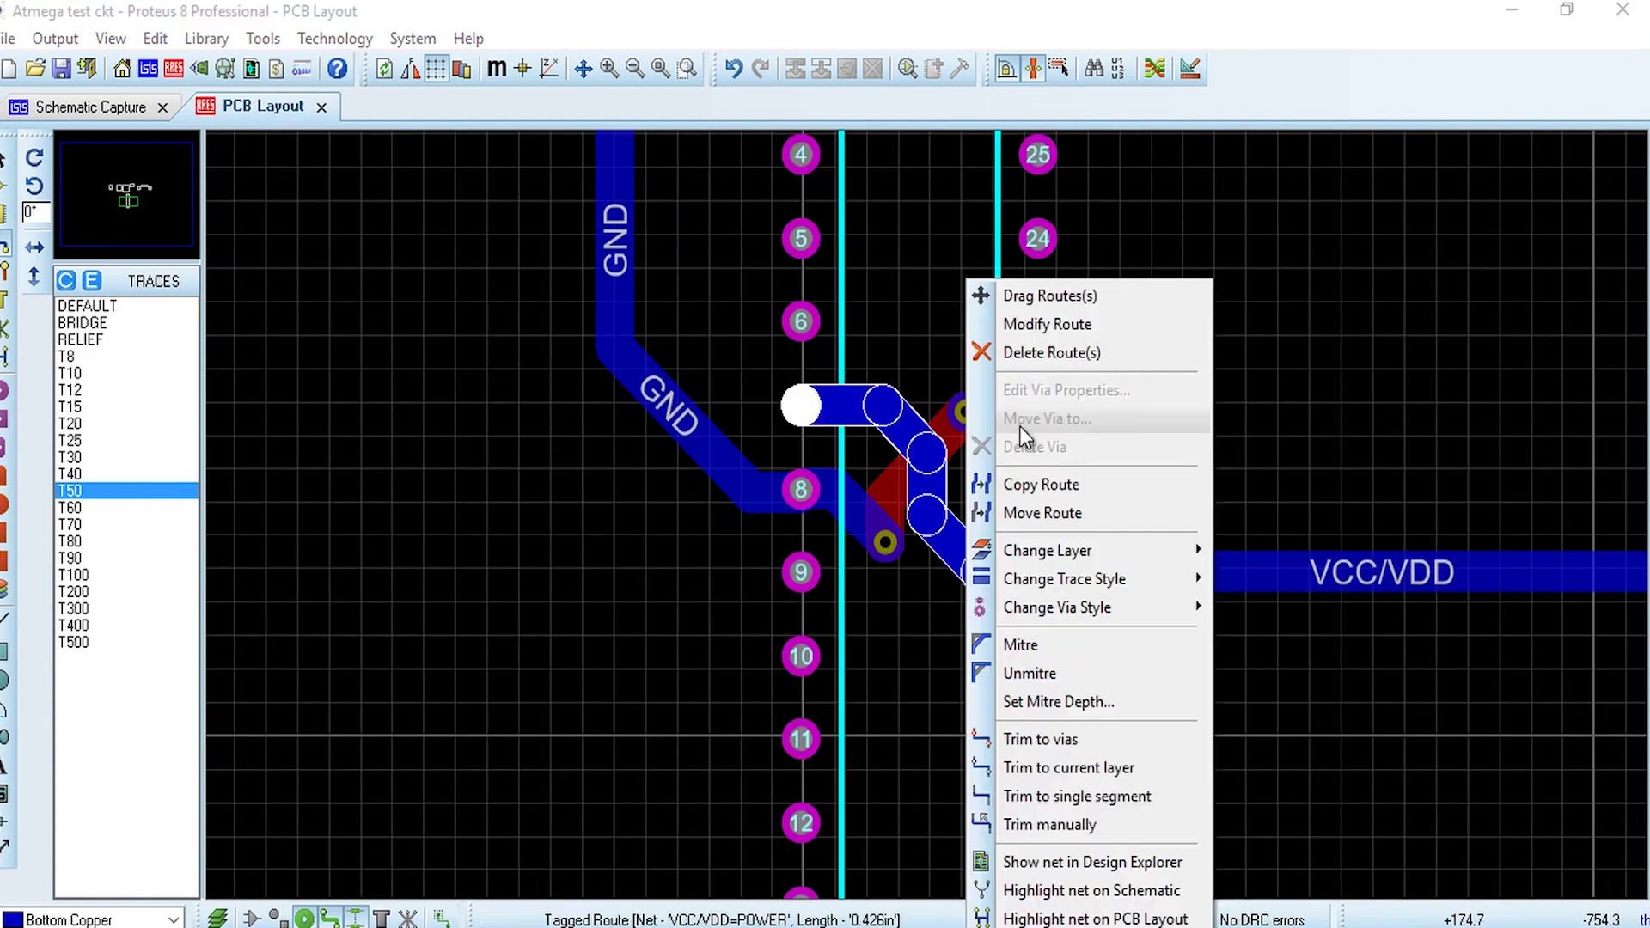
pyautogui.click(1307, 449)
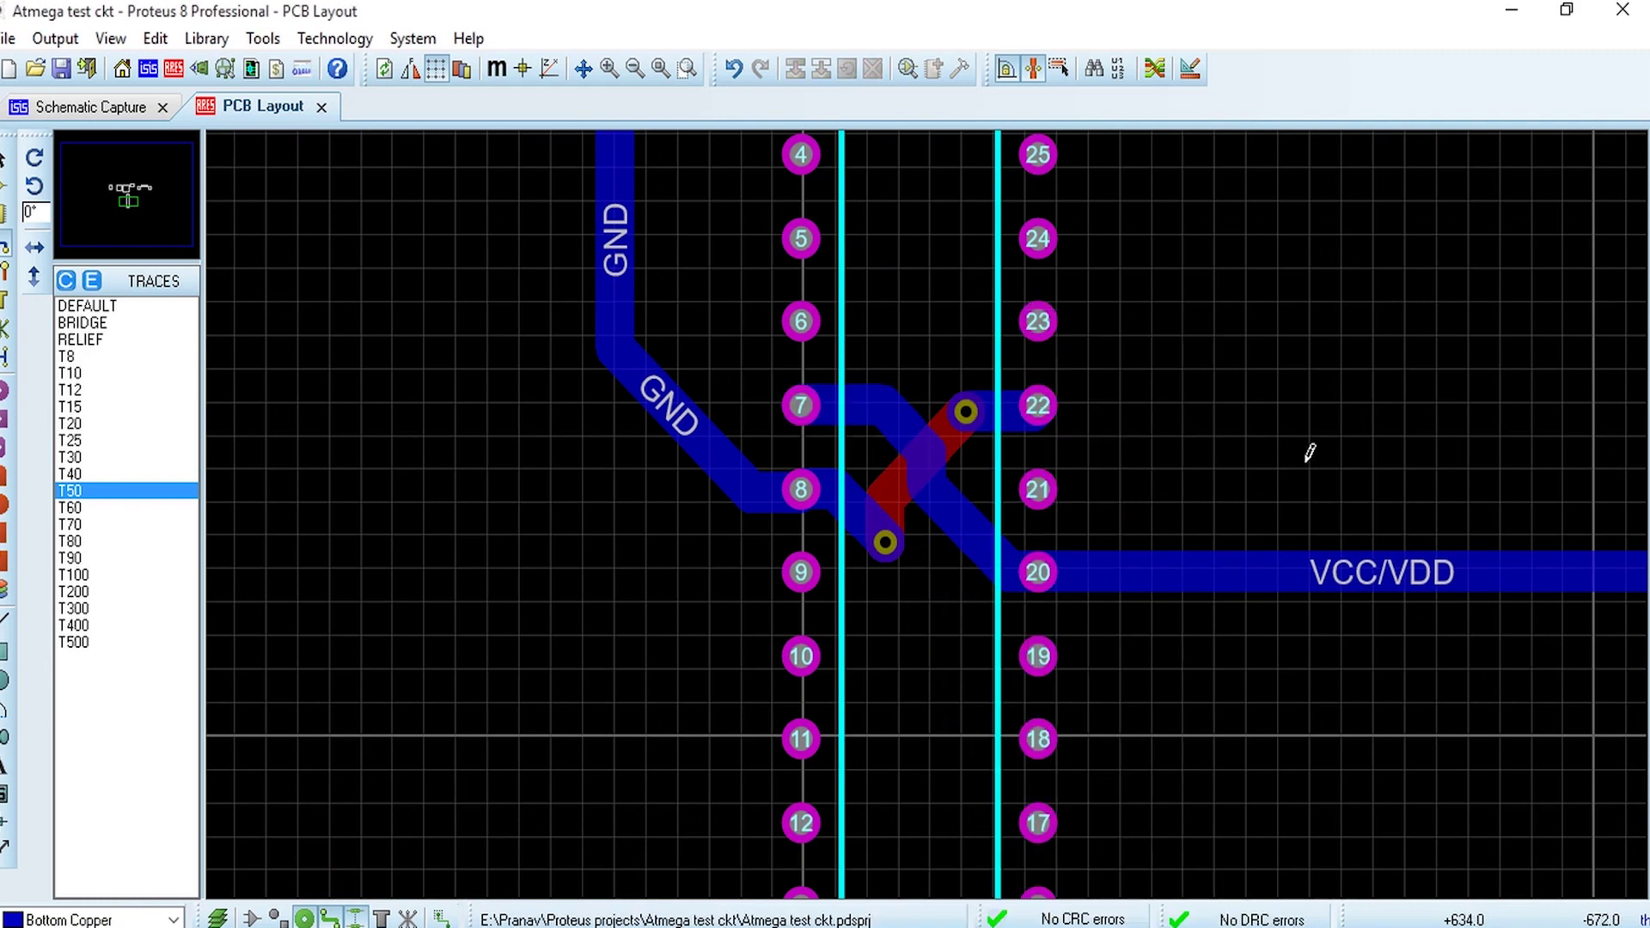
pyautogui.scroll(-3, 1310, 452)
pyautogui.scroll(-1, 1310, 452)
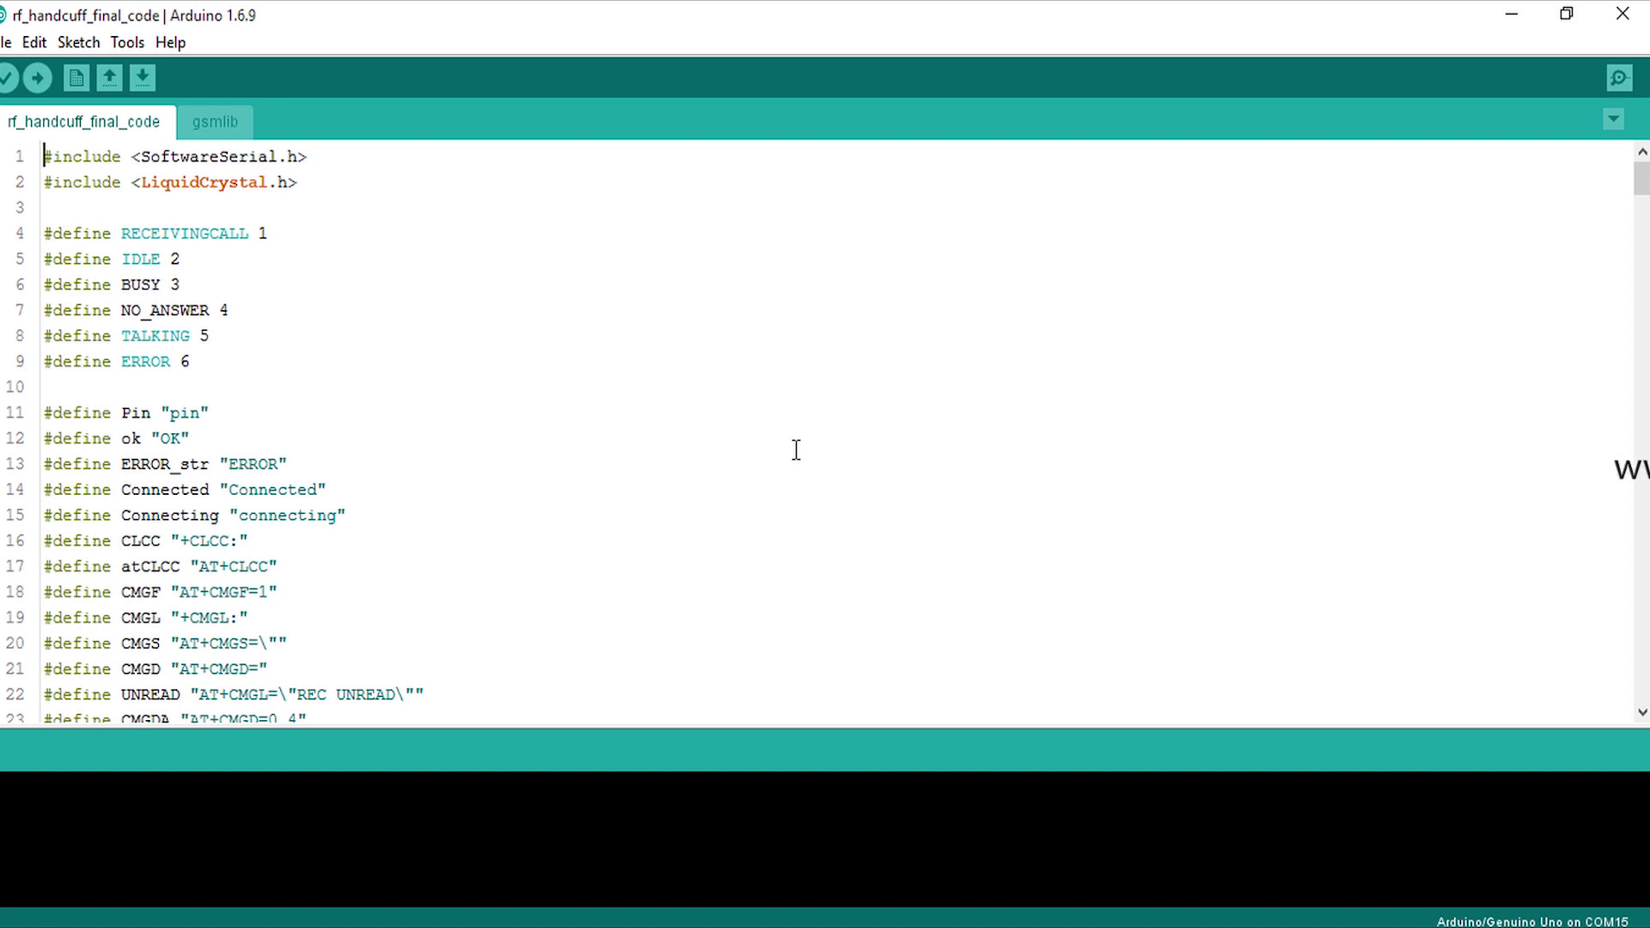
# - Switch to the Arduino IDE and verify the rf_handcuff_final_code sketch
pyautogui.click(4, 82)
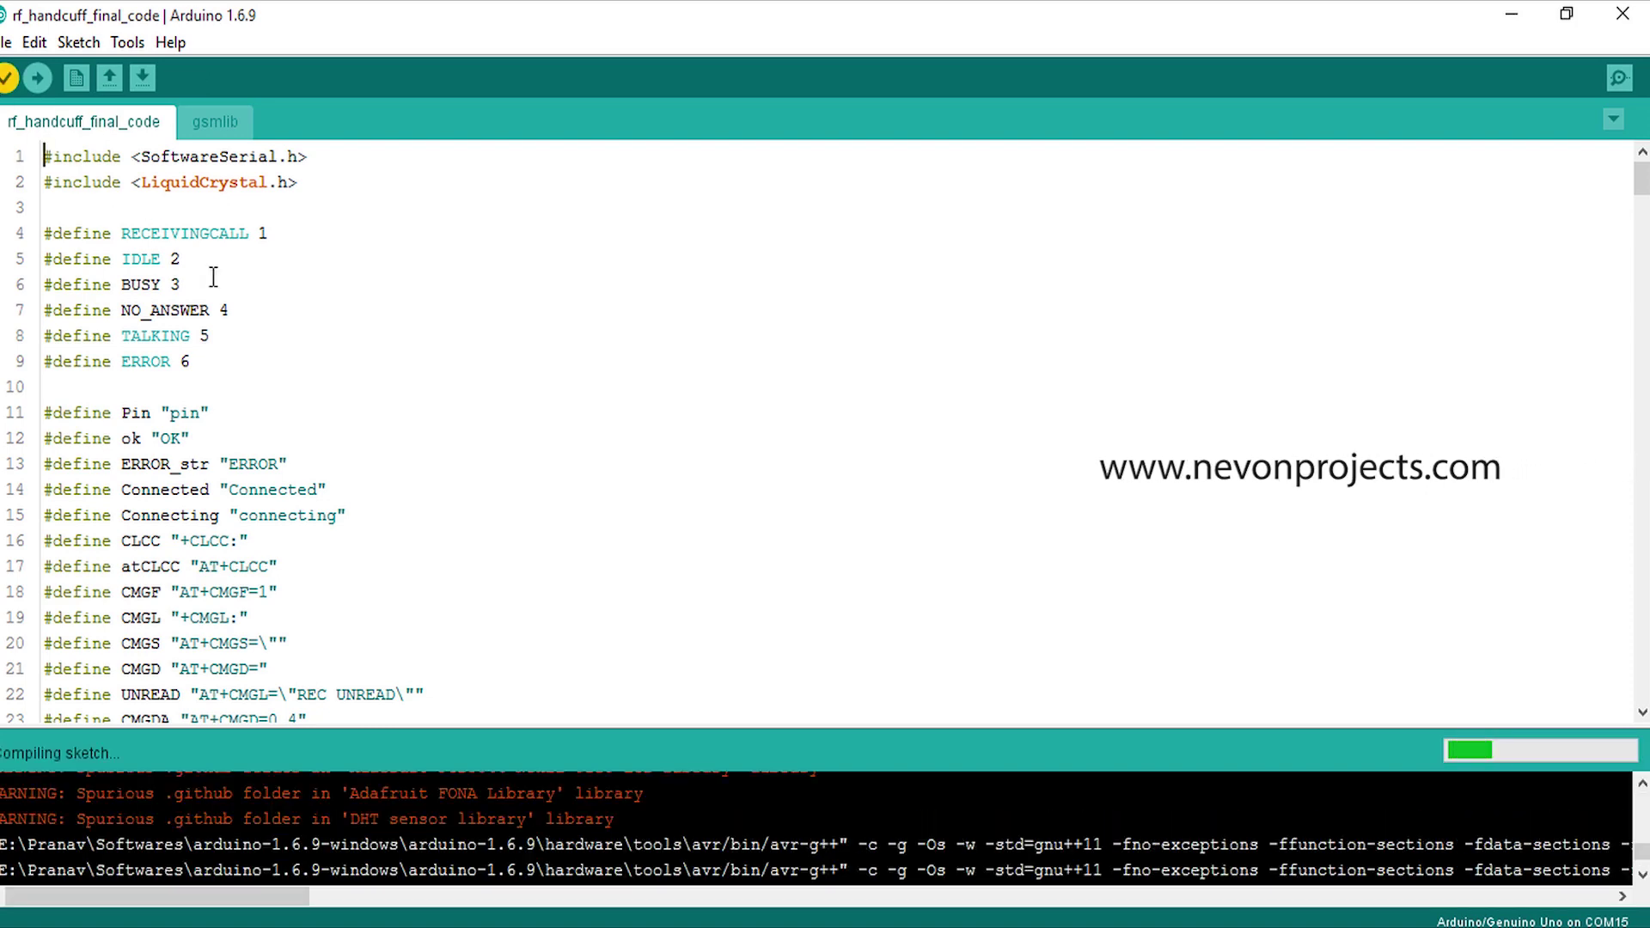